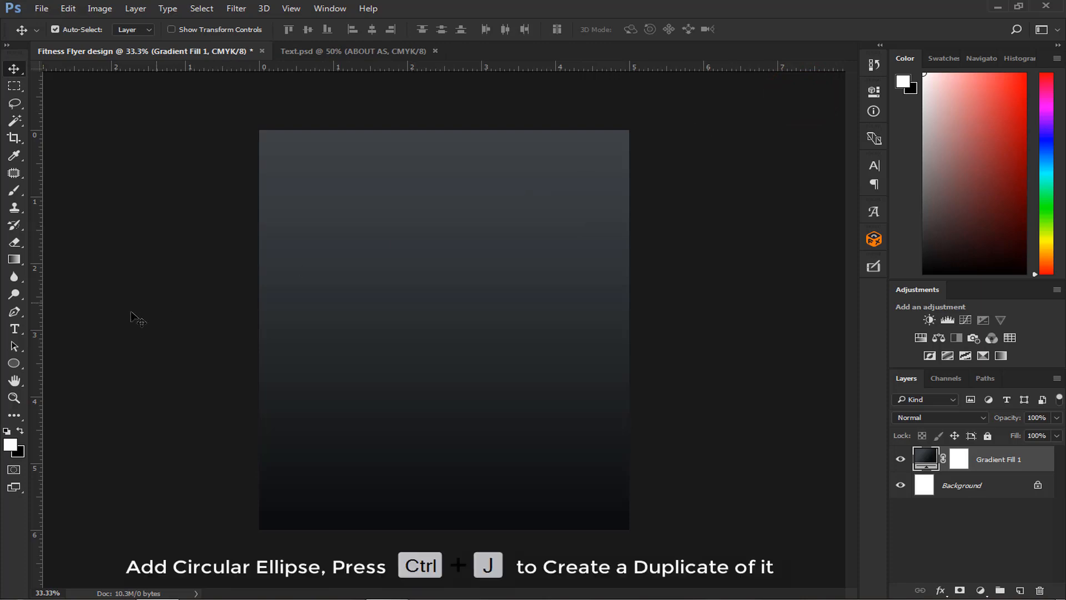
- Draw a circle about 1236 px in diameter over the upper part of the flyer and fill it with white
left_click(14, 363)
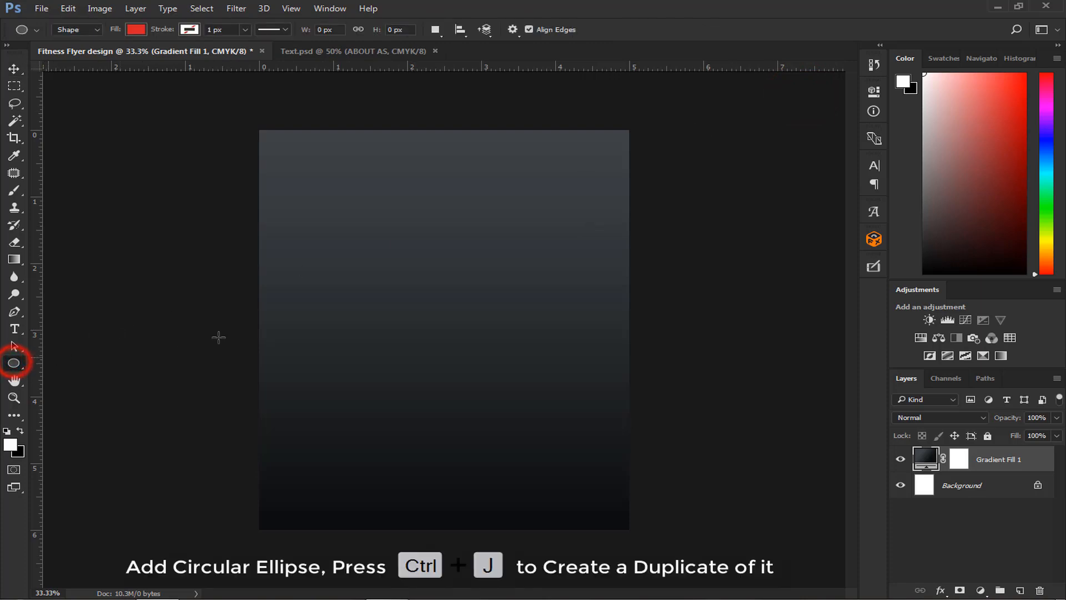
left_click_drag(404, 272, 558, 429)
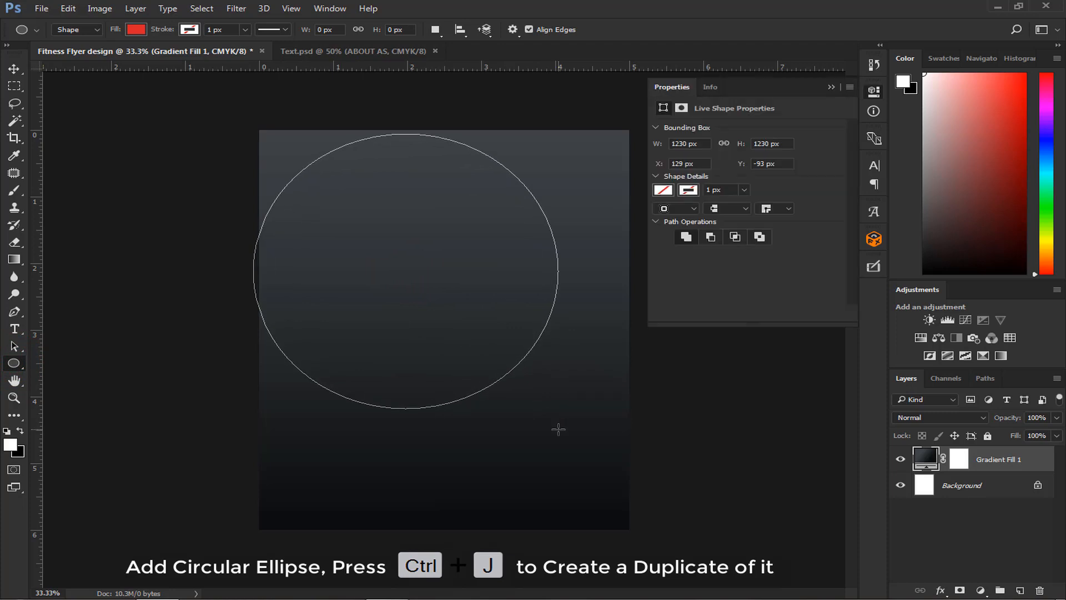
left_click(665, 189)
left_click(812, 217)
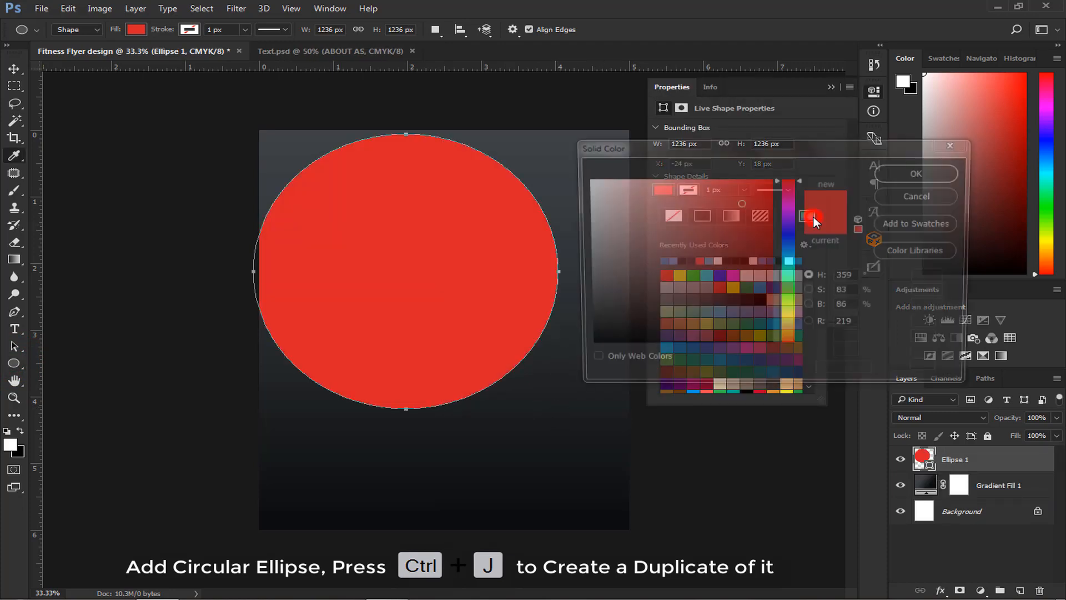
left_click_drag(651, 214, 559, 159)
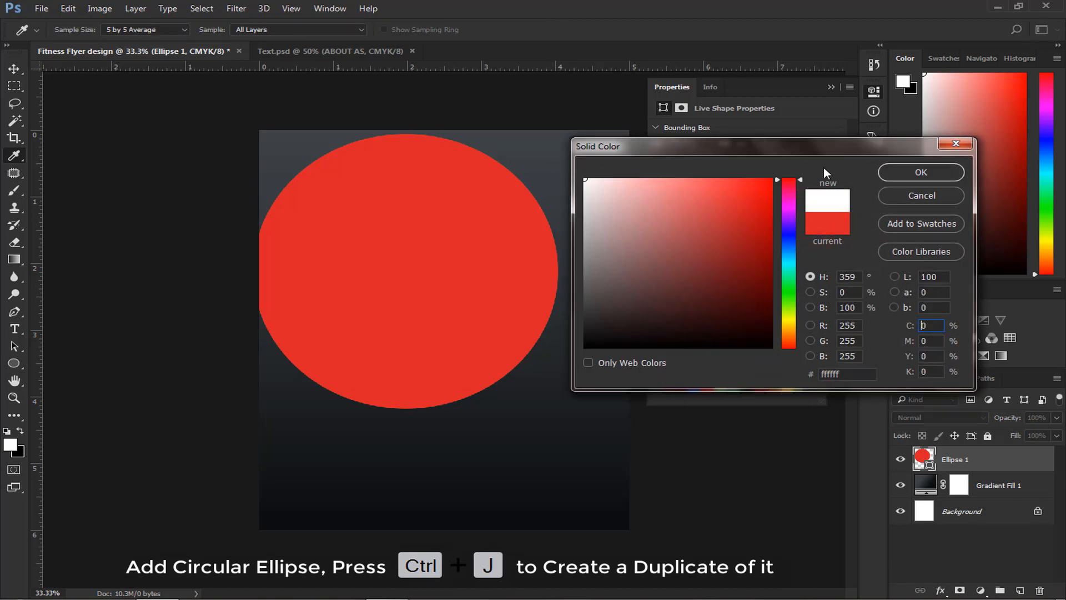
left_click(900, 173)
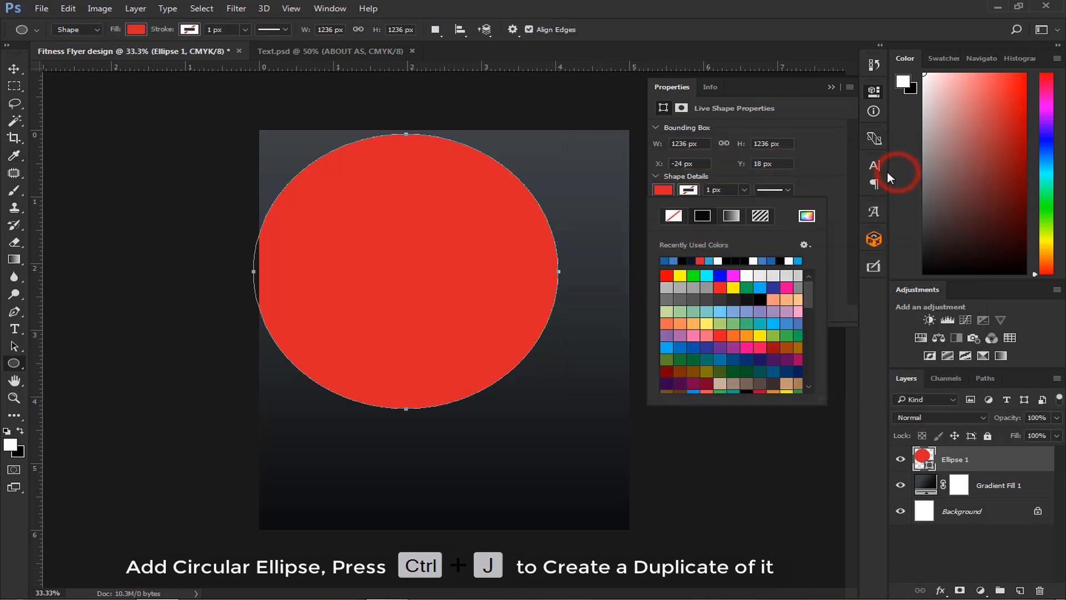
left_click(833, 88)
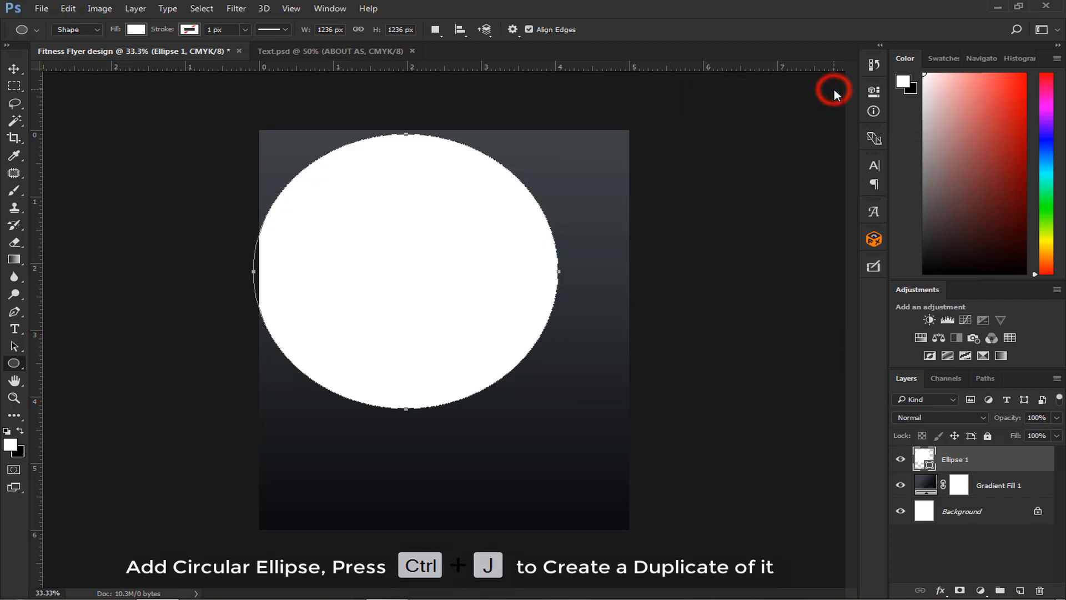
- Move the white circle so it runs off the flyer's right edge and scale it to about 90%
left_click(14, 68)
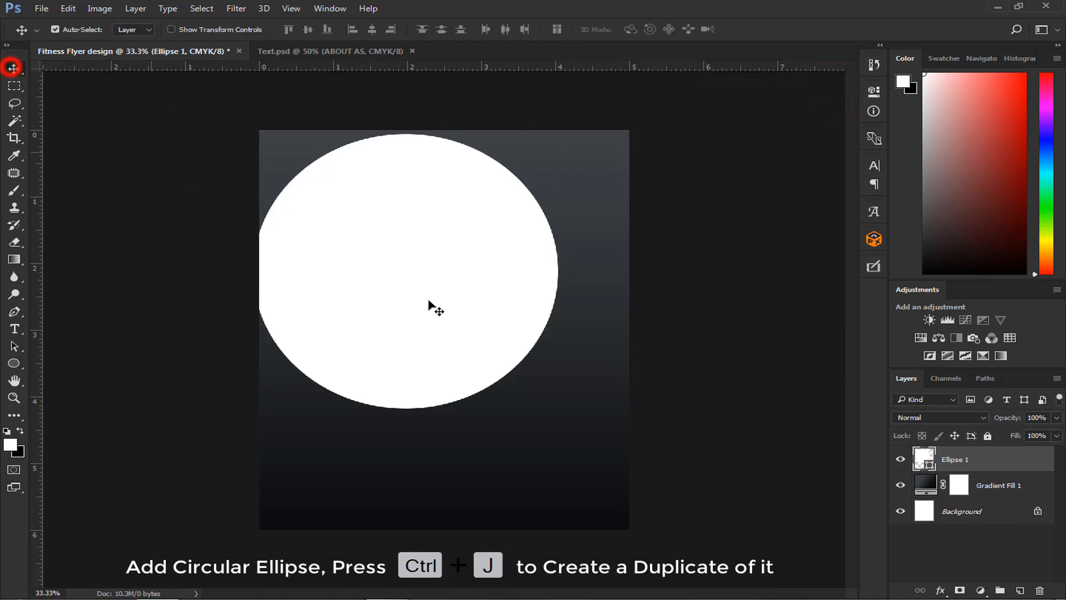
left_click_drag(420, 292, 537, 340)
key("ctrl")
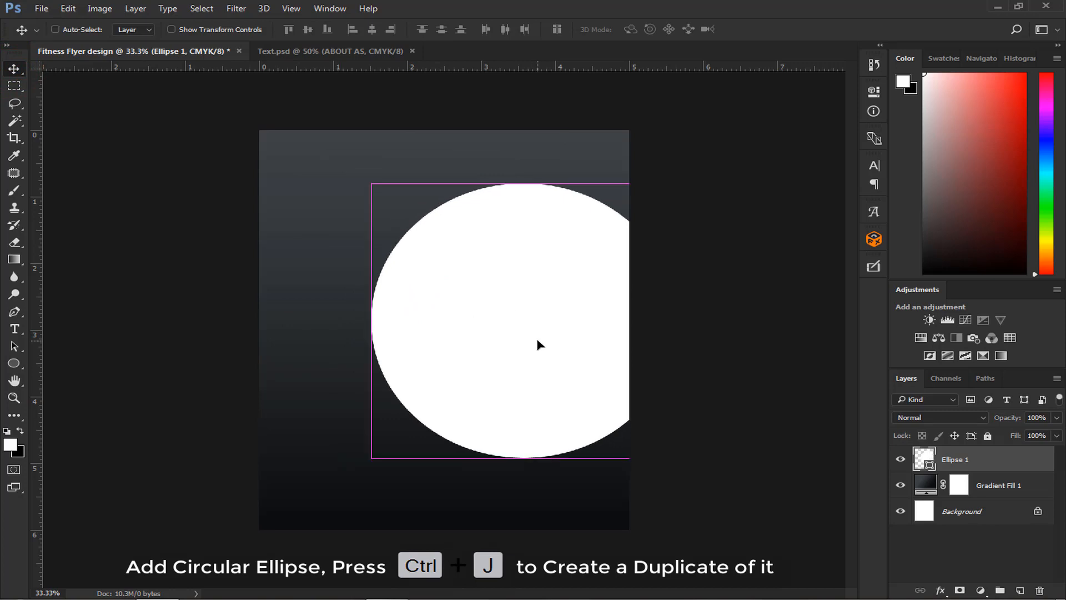
key("ctrl+t")
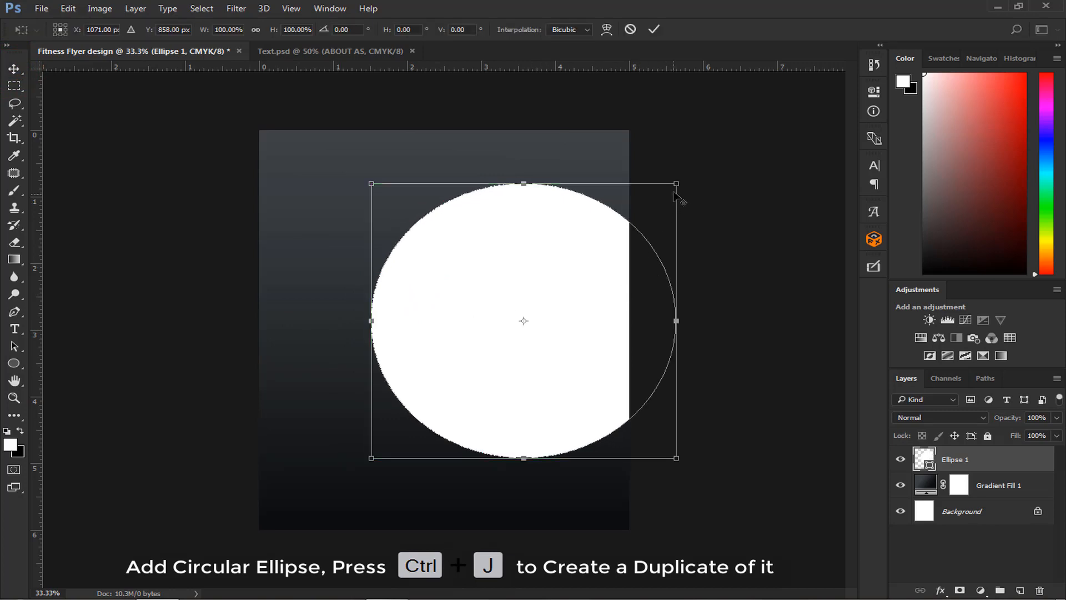
left_click_drag(676, 184, 667, 204)
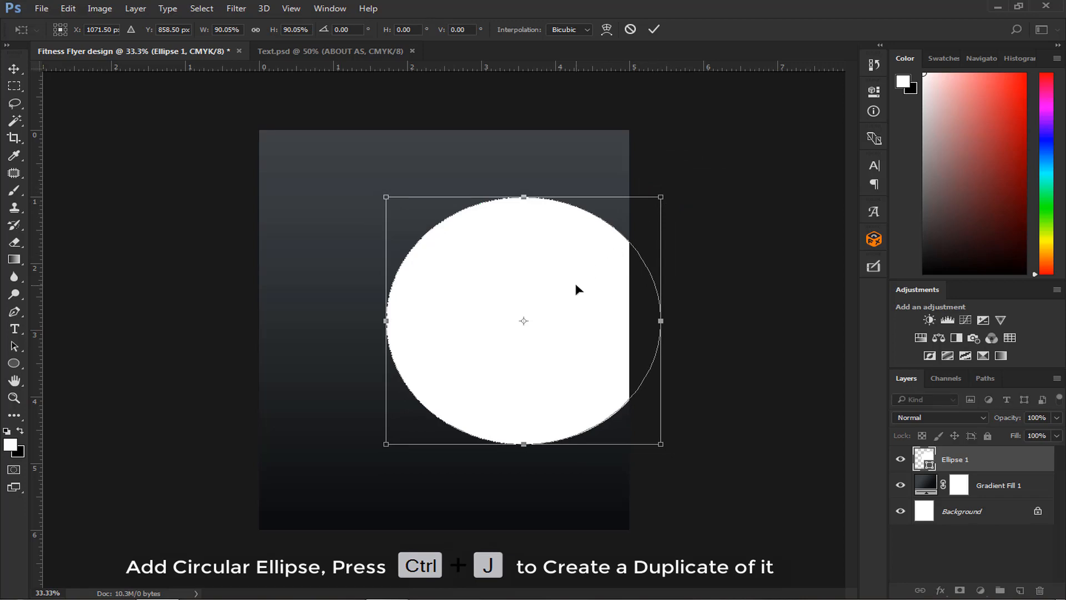
key("Return")
key("ctrl+j")
left_click_drag(533, 326, 546, 328)
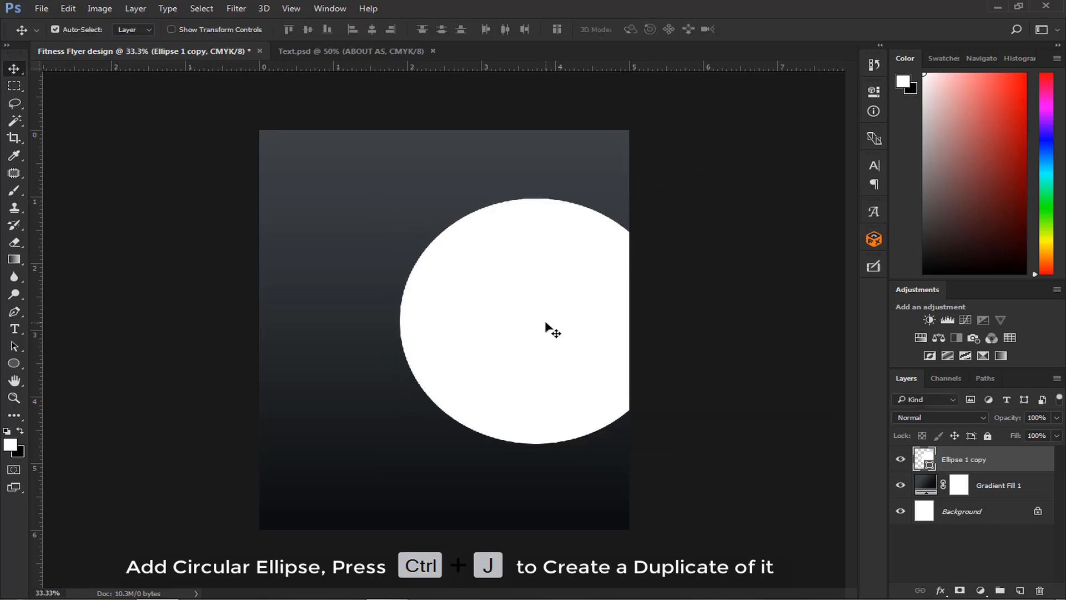
- Duplicate the white circle and fill the duplicate with red
key("ctrl+j")
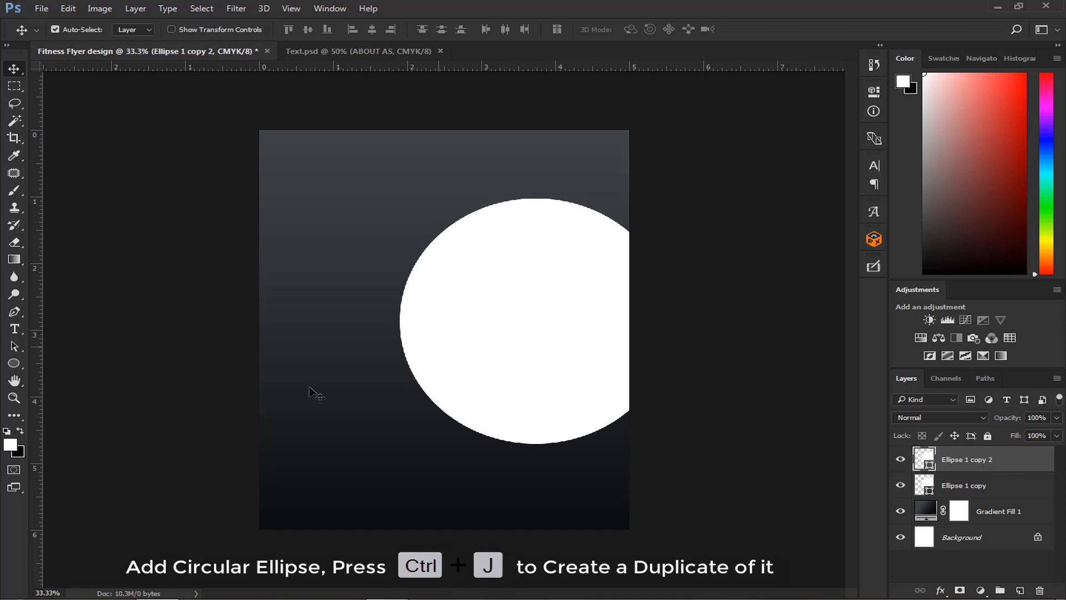
left_click(12, 365)
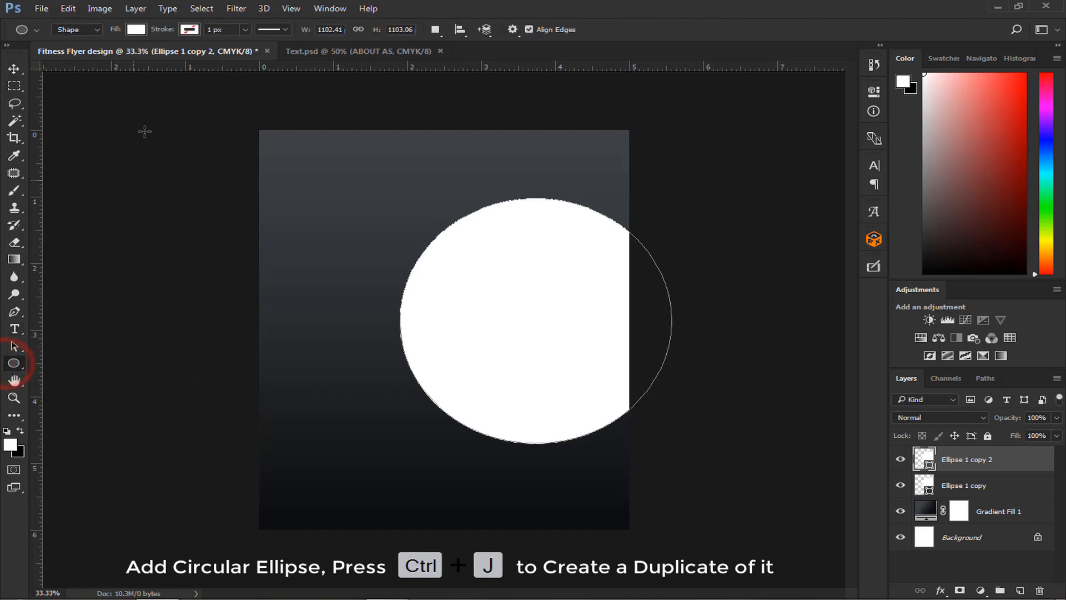
left_click(135, 29)
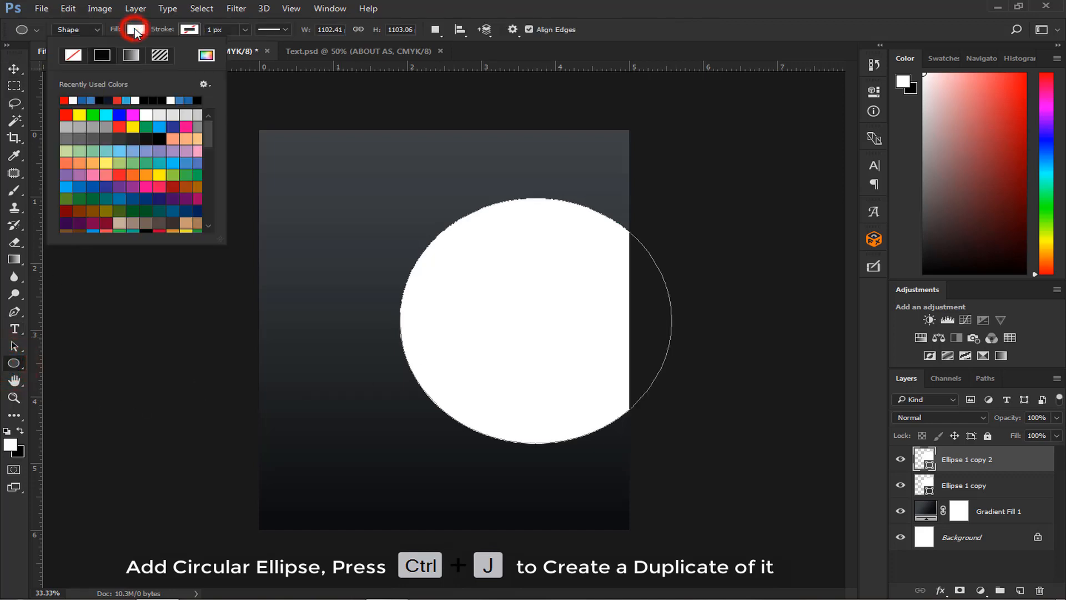
left_click(64, 100)
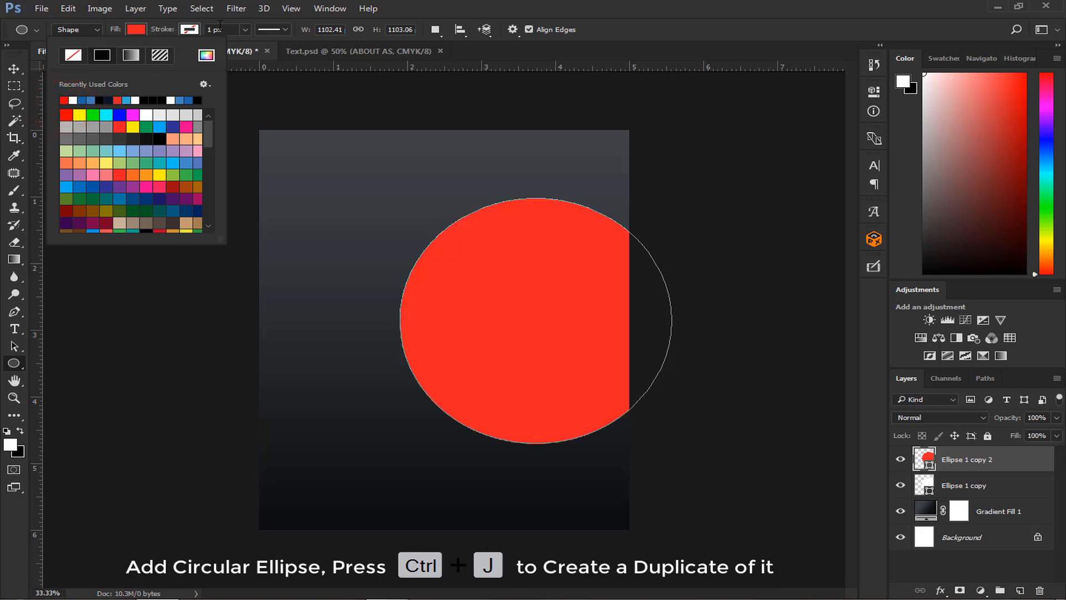
left_click(416, 6)
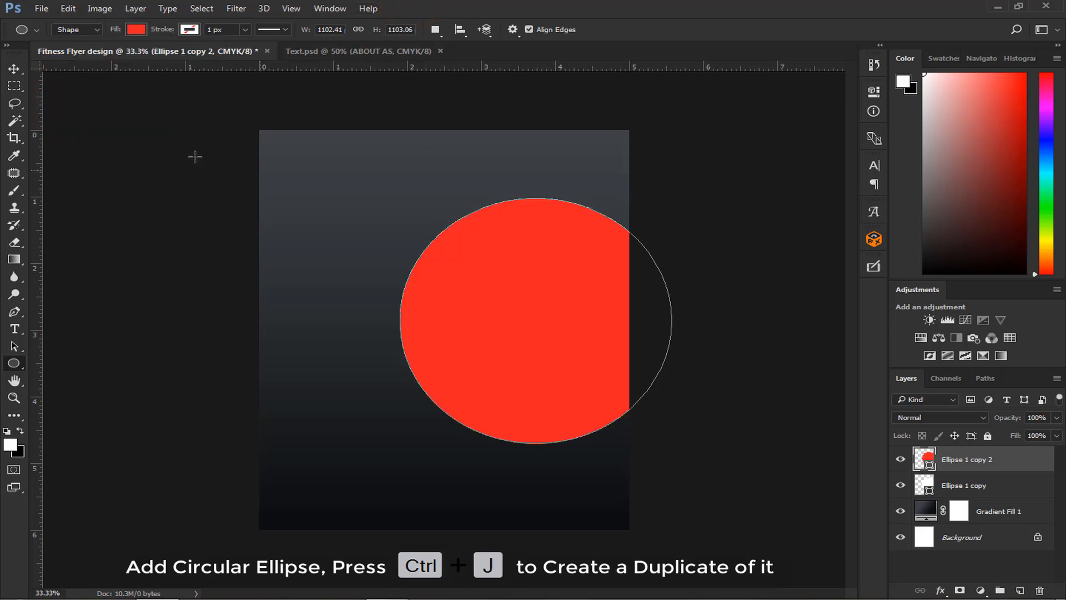
- Reorder the layers so the red circle sits directly beneath the white circle
left_click(14, 68)
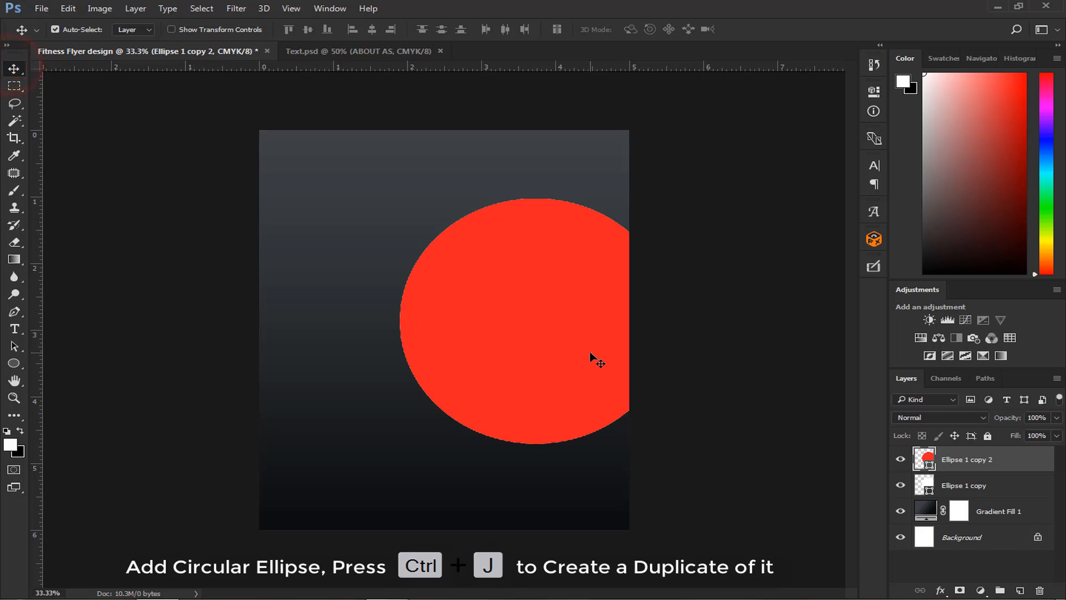
left_click(964, 464)
left_click_drag(964, 464, 966, 492)
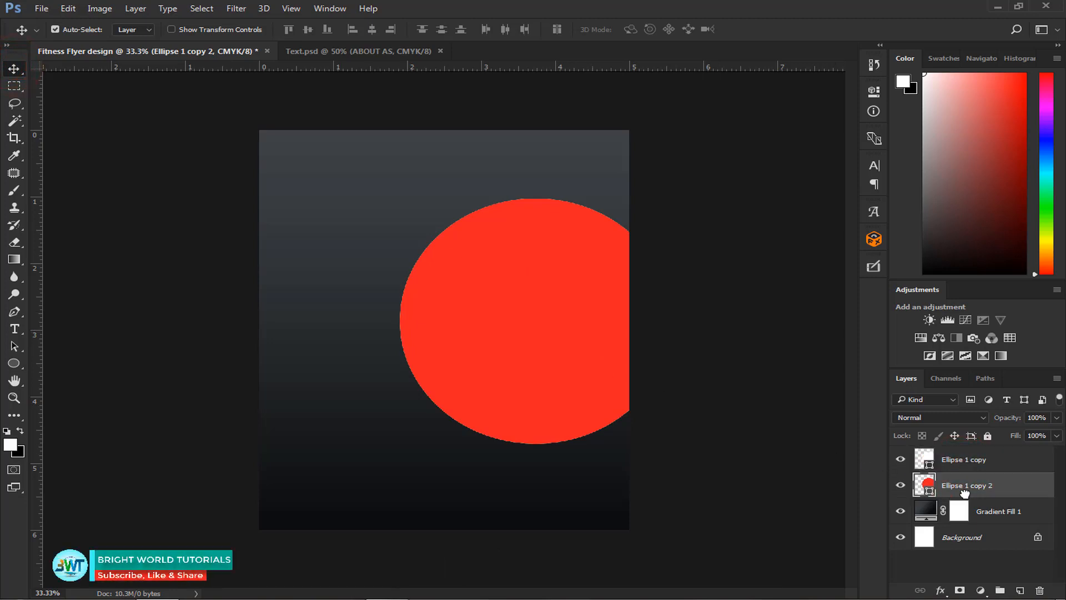
left_click(530, 335)
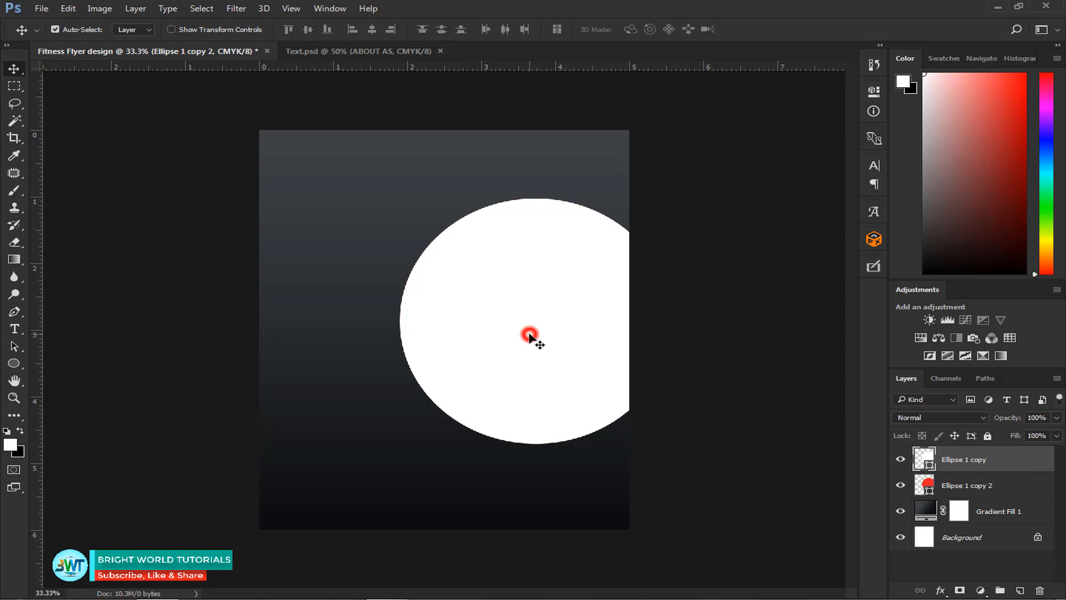
- Scale the red circle up from its center to about 108.7% to form a ring around the white circle
left_click(940, 481)
key("ctrl+t")
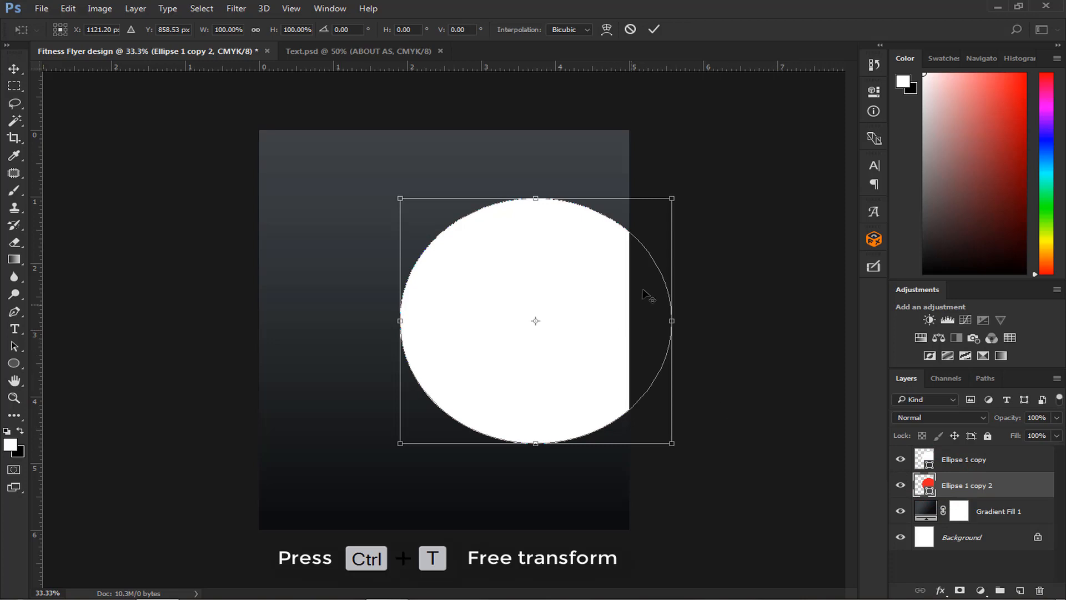
left_click_drag(674, 195, 690, 187)
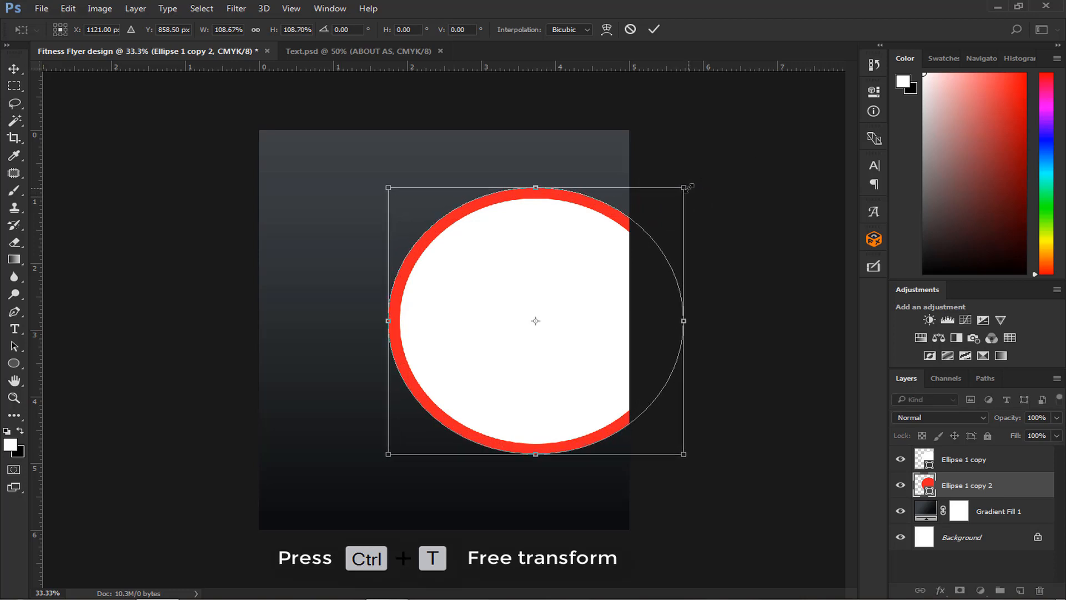
key("Return")
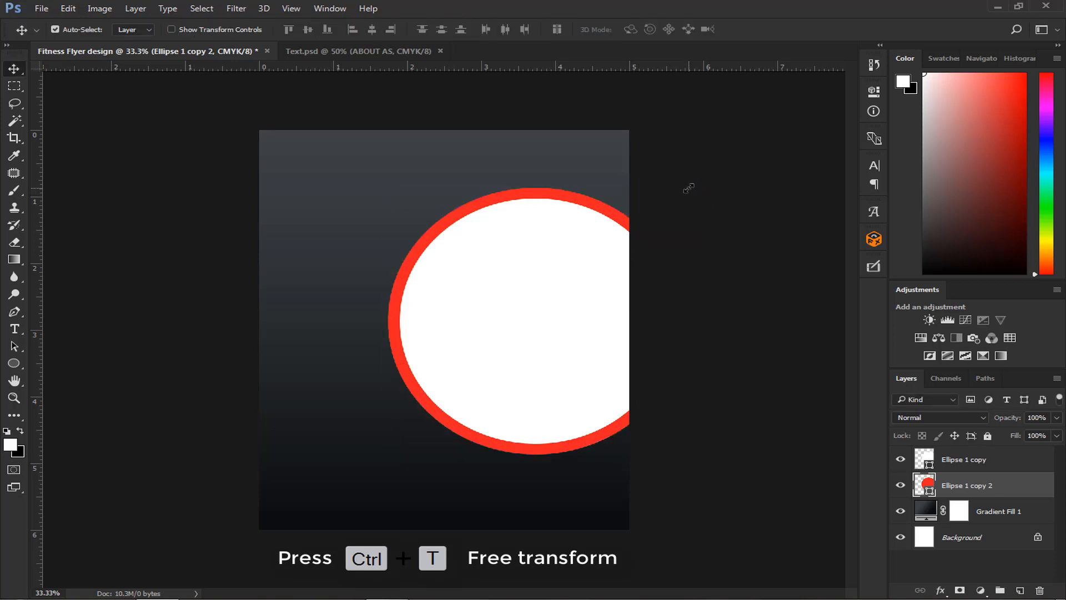
- Shift the red circle horizontally to X 1157 px, making the ring thinner on its left side
key("ctrl+t")
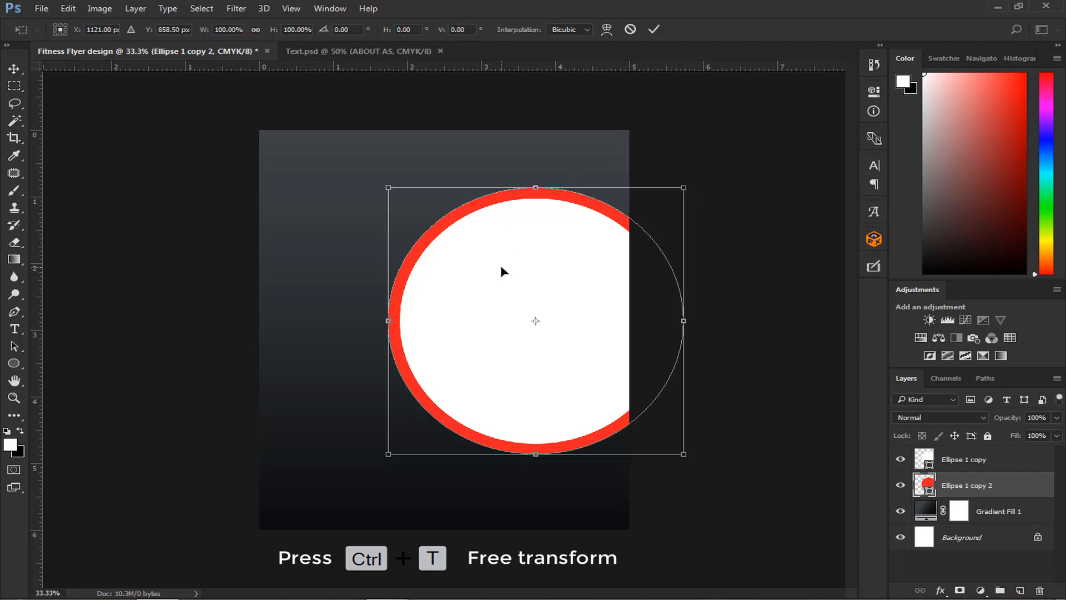
key("Right")
key("Right")
key("Right")
key("Right")
key("Right")
key("Right")
key("Right")
key("Right")
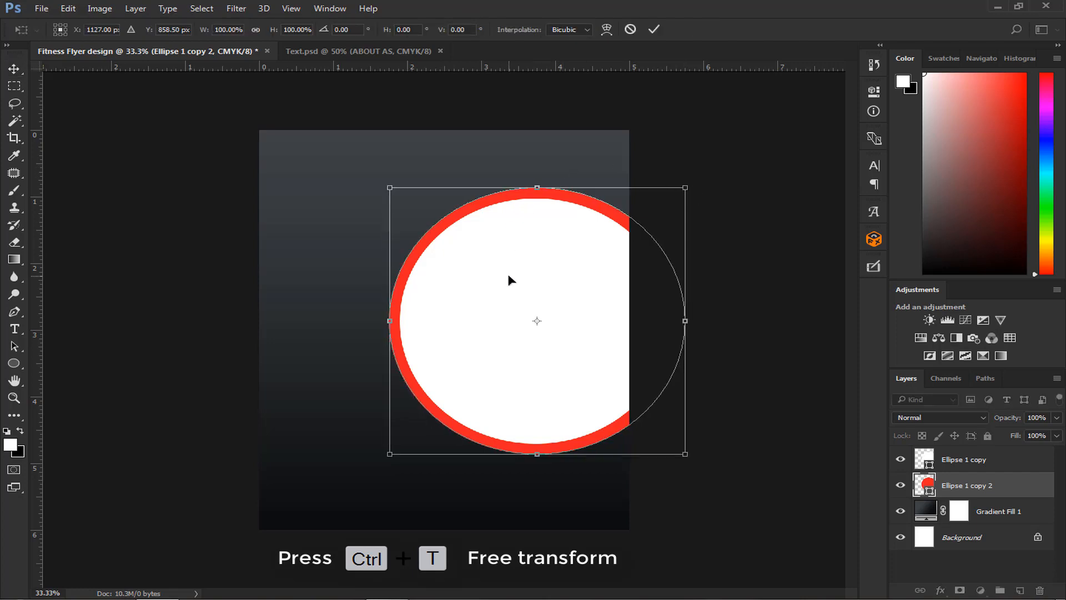
key("Right")
key("Right")
key("Right")
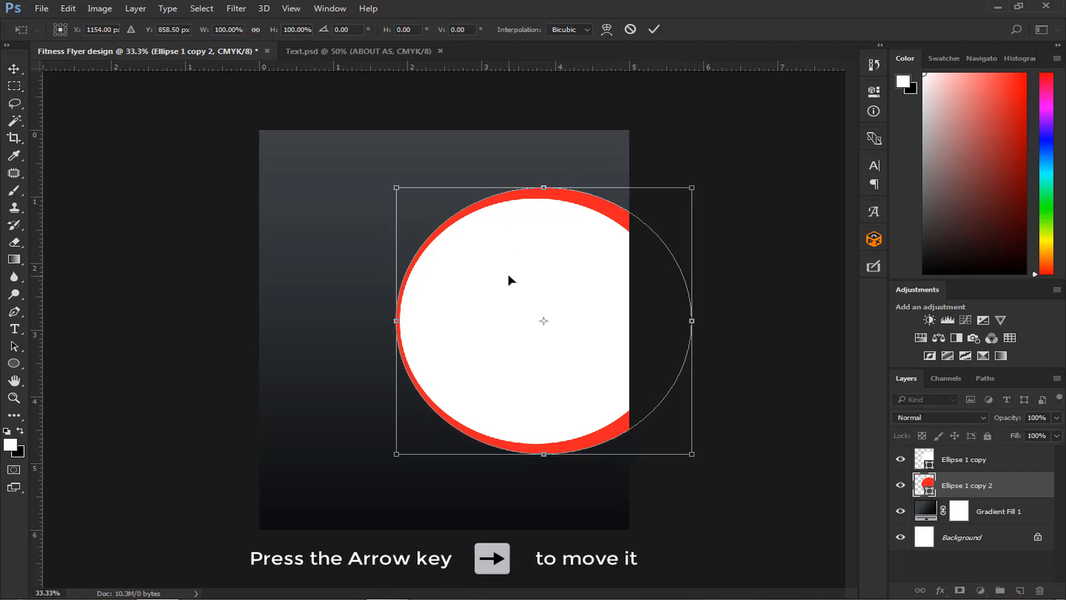
key("Right")
key("Right")
key("Right")
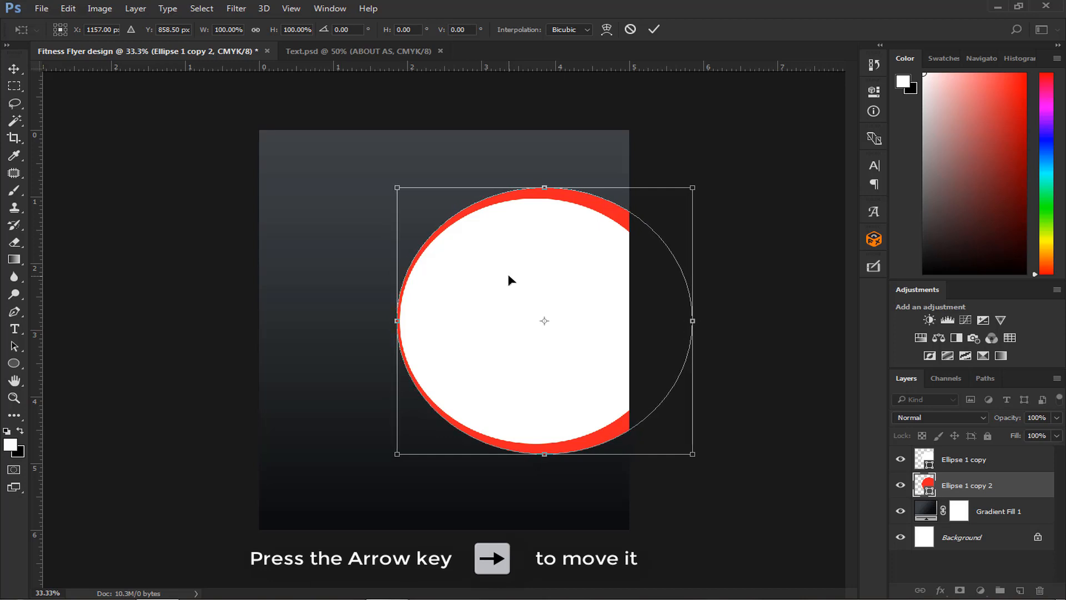
key("Return")
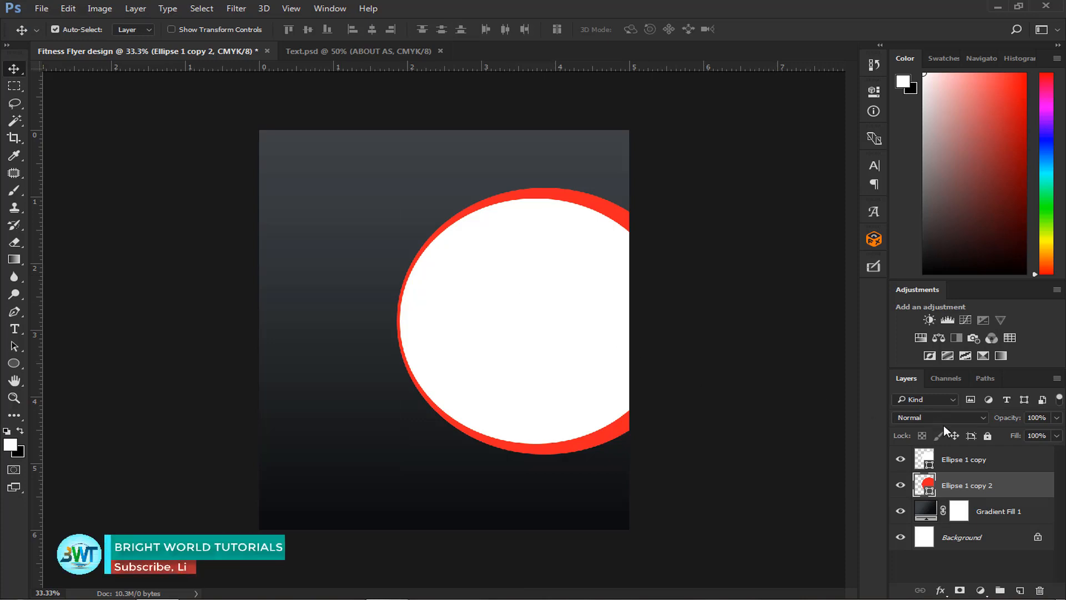
- Place the image 12-Week-Muscle-Man-Beach-Summer-Posing.jpg as an embedded object directly above the white circle layer
left_click(955, 463)
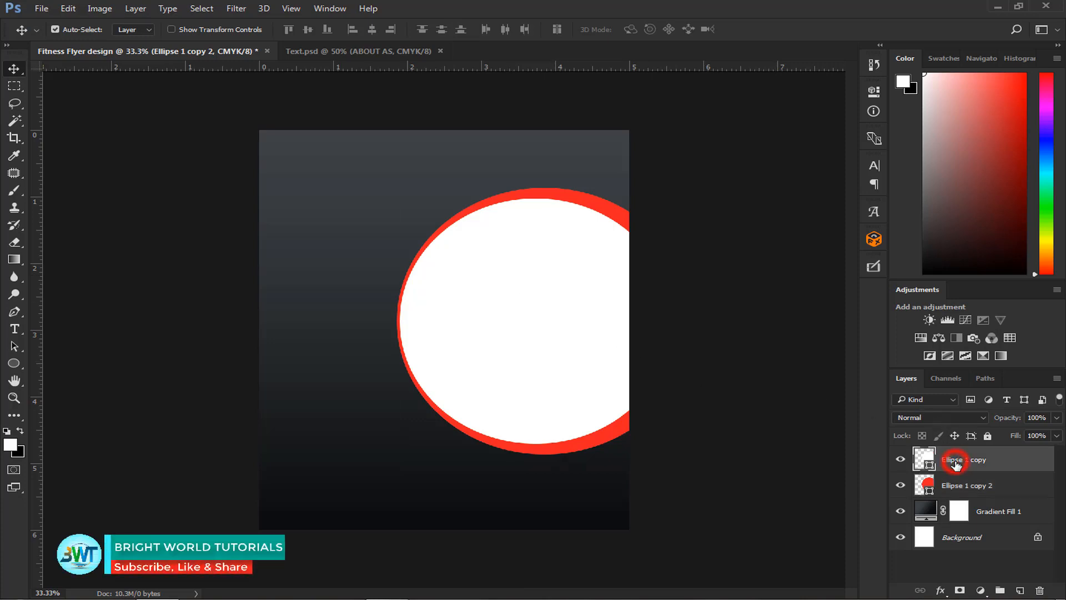
left_click(900, 459)
left_click(900, 459)
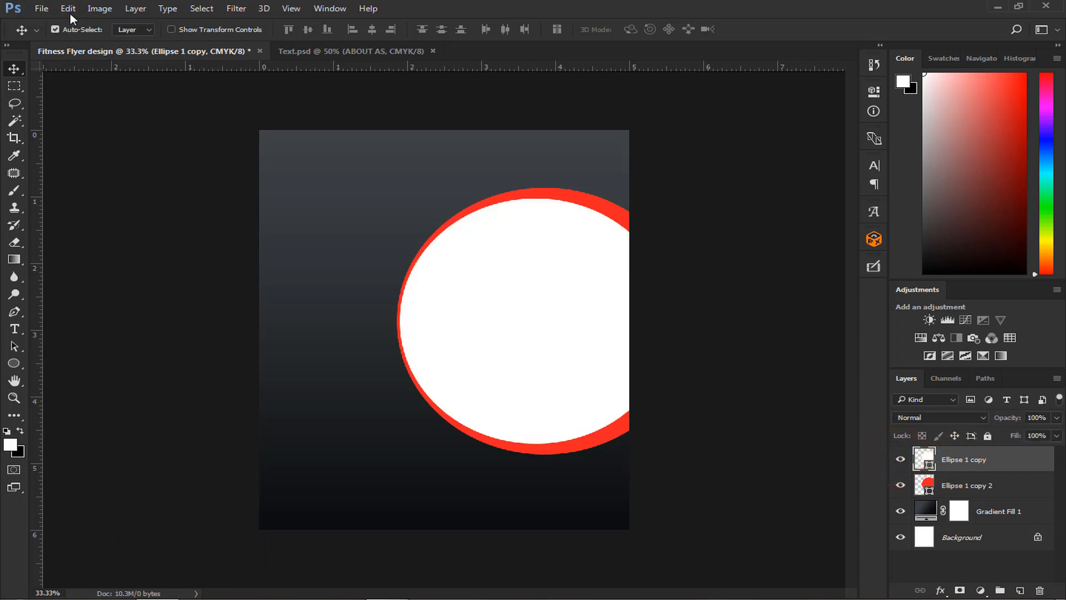
left_click(42, 7)
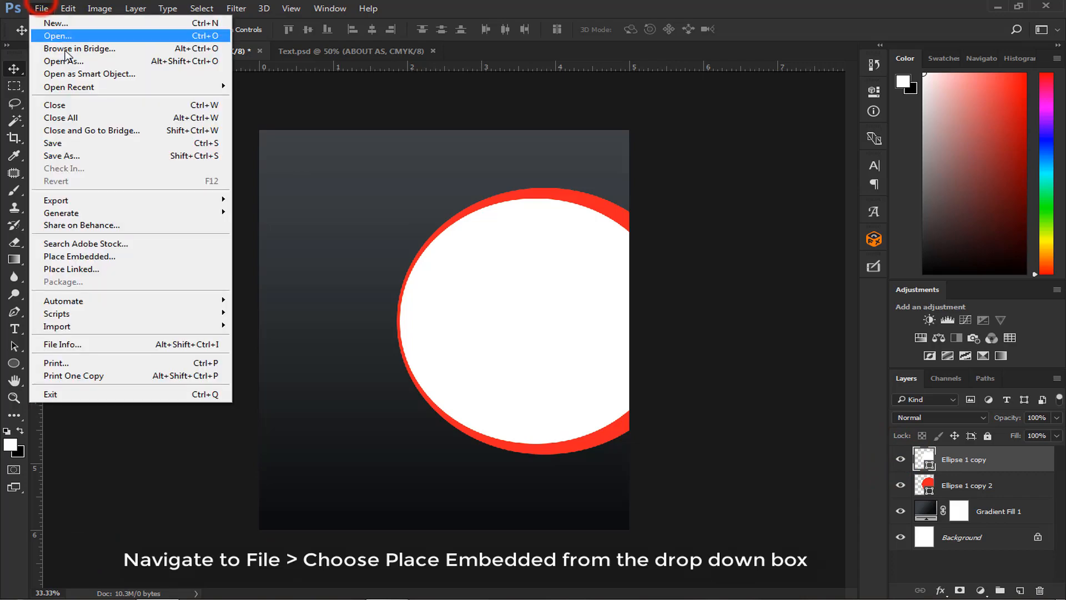
left_click(94, 258)
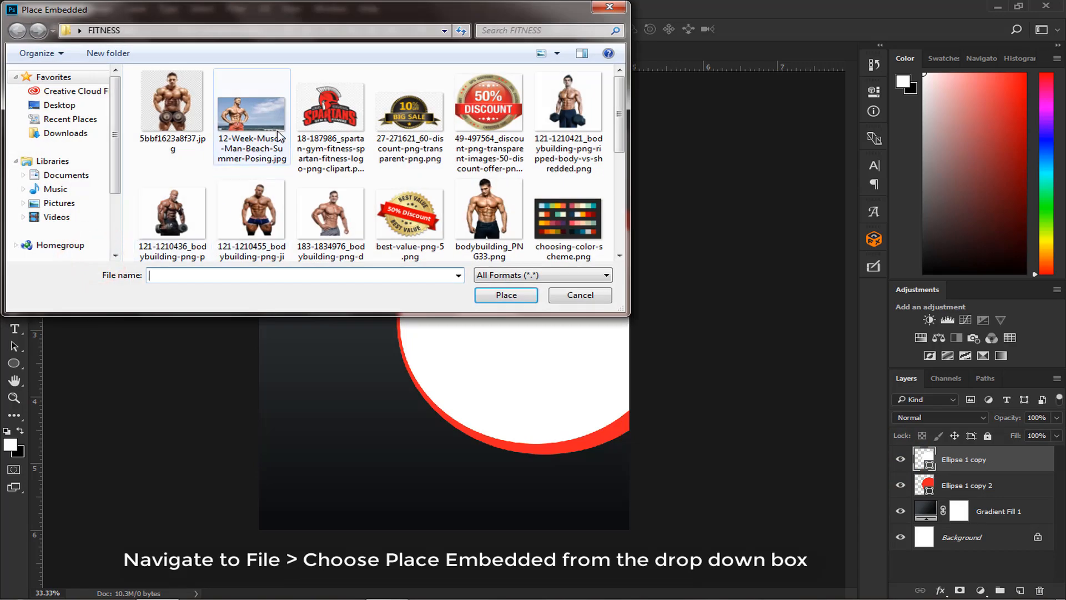
left_click(278, 132)
left_click(512, 298)
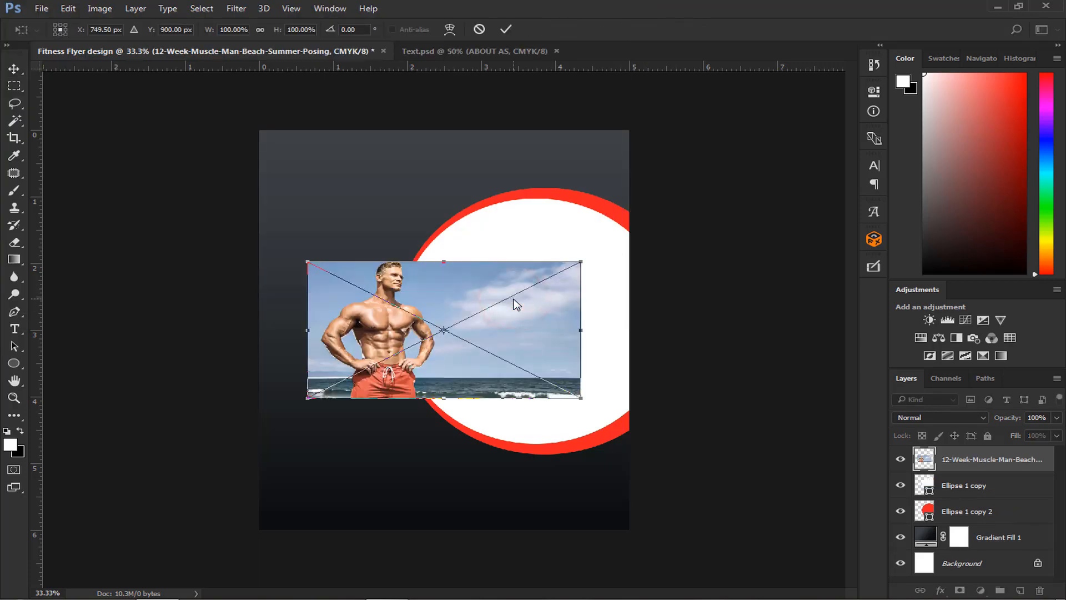
- Scale the placed bodybuilder photo proportionally from its center to about 169.9%
key("ctrl+plus")
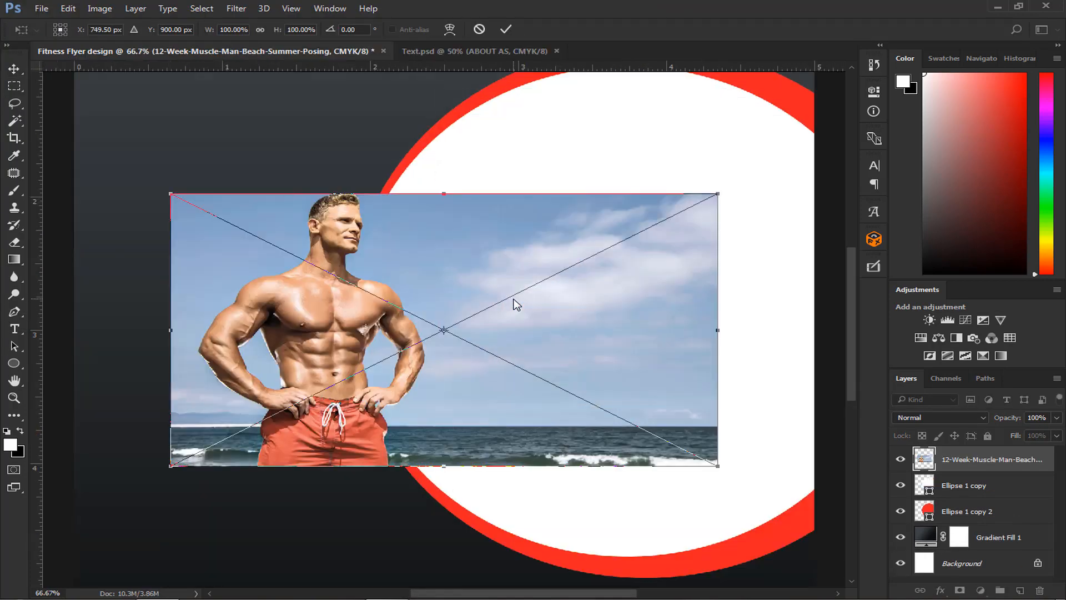
key("ctrl+minus")
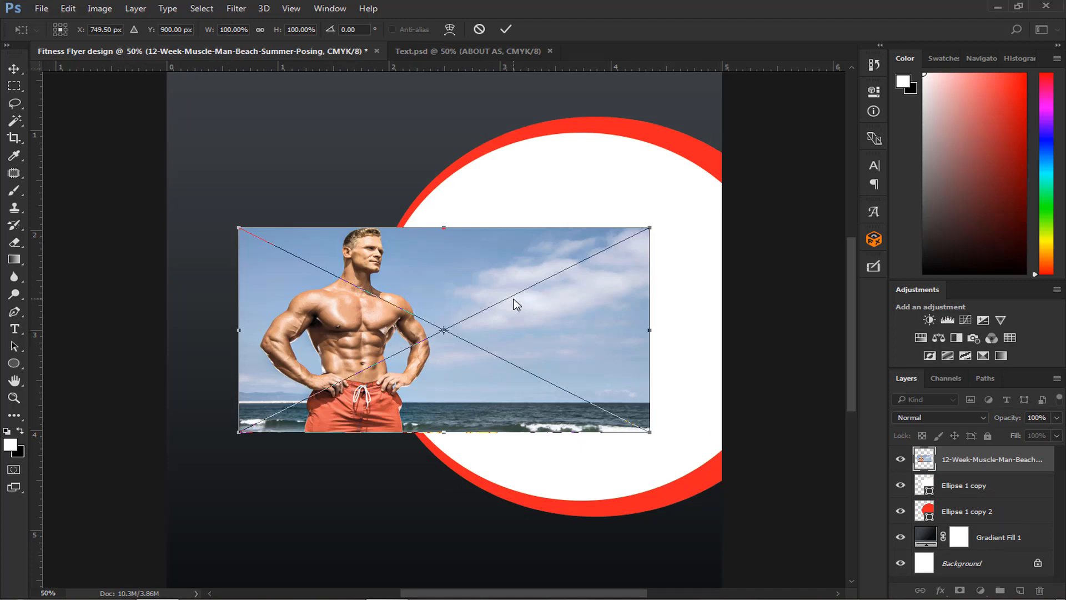
mouse_move(650, 226)
left_mouse_down()
mouse_move(689, 222)
mouse_move(802, 158)
mouse_move(793, 157)
left_mouse_up()
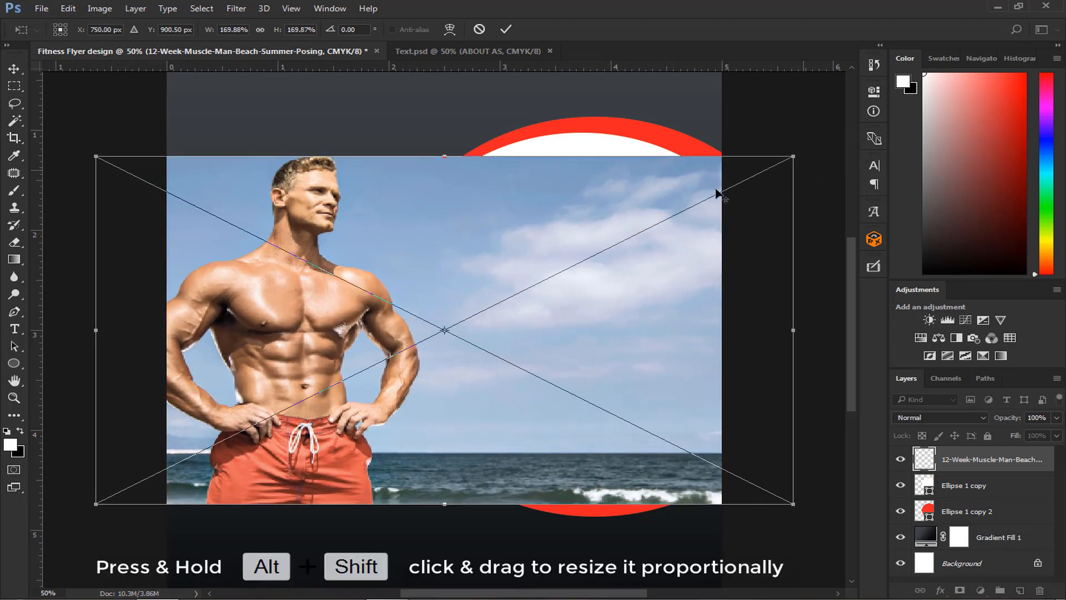
- Move the enlarged photo over the circle to X 1510 px and commit the placement
left_click_drag(450, 231, 743, 239)
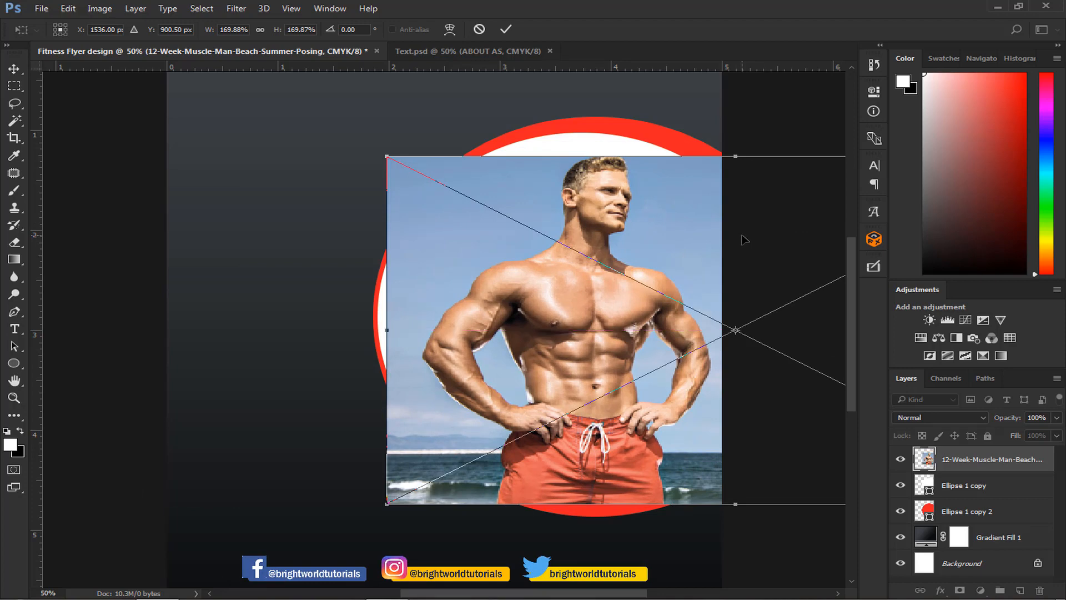
key("Left")
key("Left")
key("Left")
key("Left")
key("Left")
key("Left")
key("Left")
key("Left")
key("Left")
key("Left")
key("Left")
key("Left")
key("Left")
key("Left")
key("Left")
key("Left")
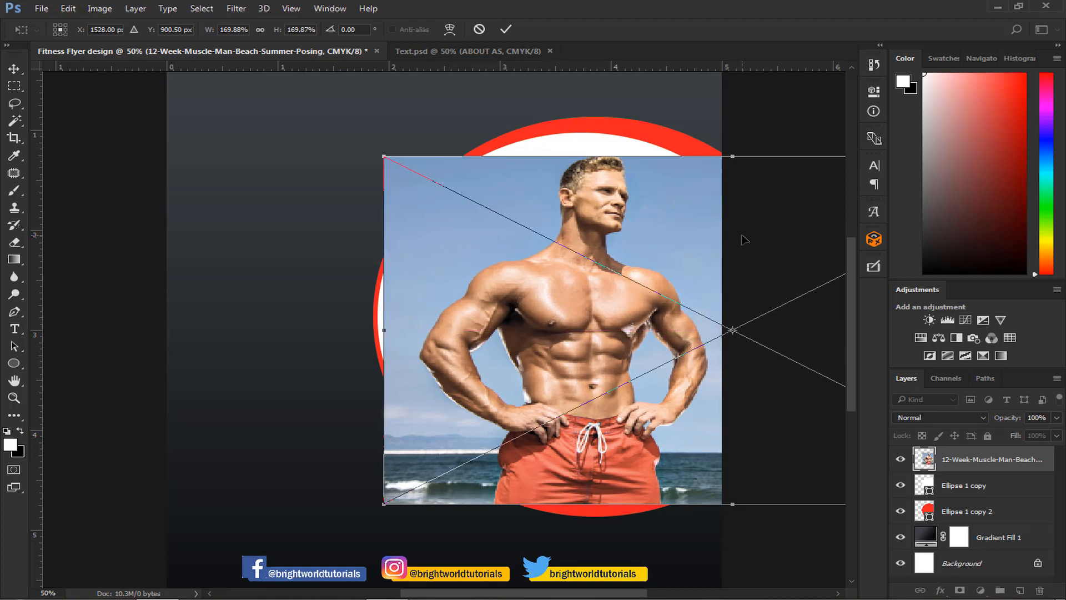
key("Left")
key("Left")
key("Left")
key("Left")
key("Left")
key("Left")
key("Left")
key("Left")
key("Left")
key("Left")
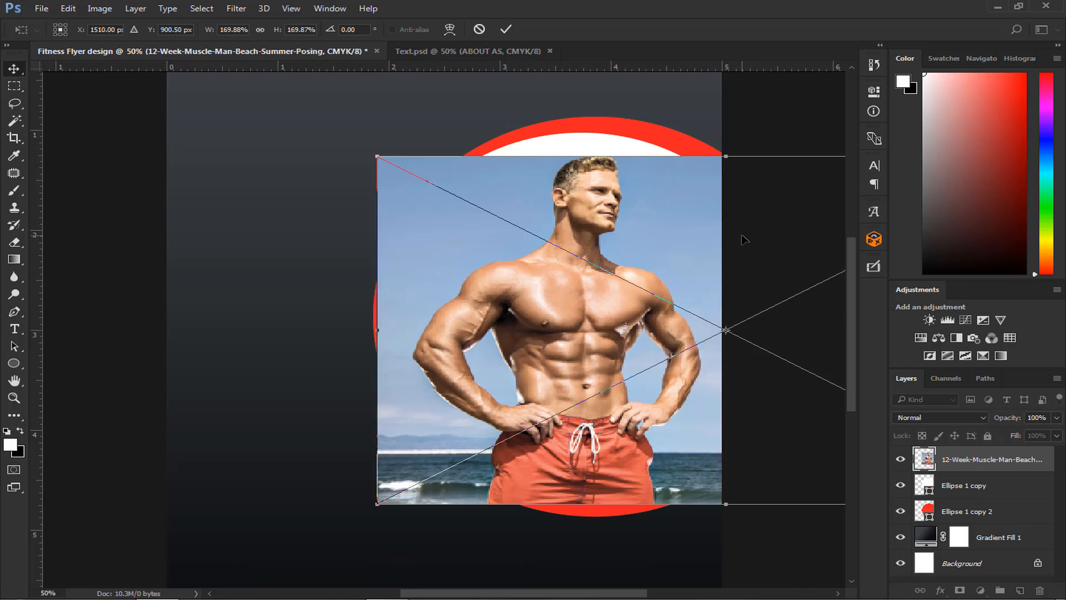
key("Return")
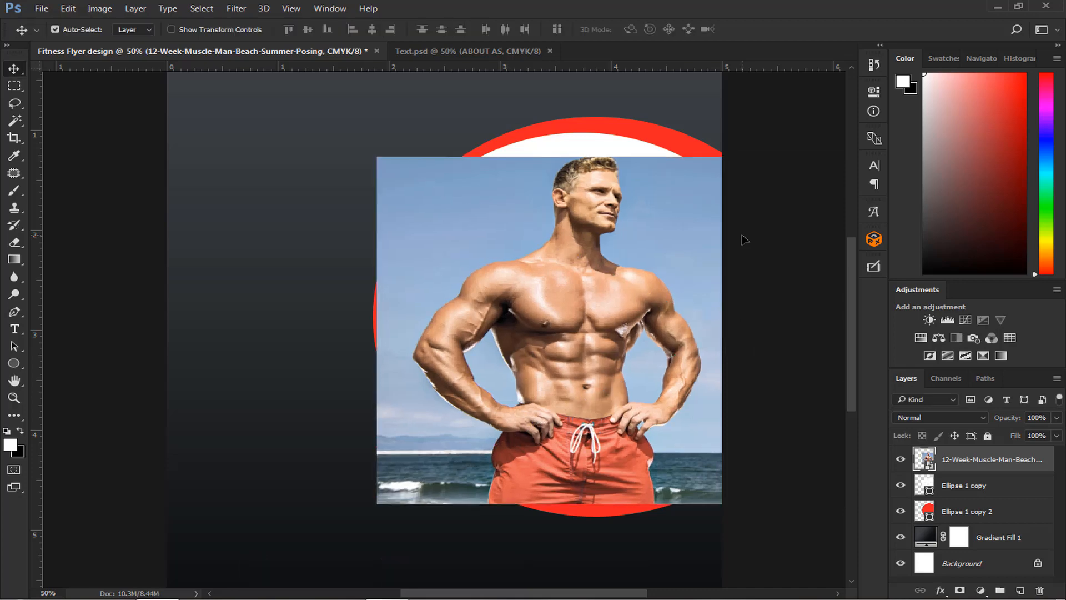
- Create a clipping mask so the bodybuilder photo is confined to the white circle
right_click(948, 462)
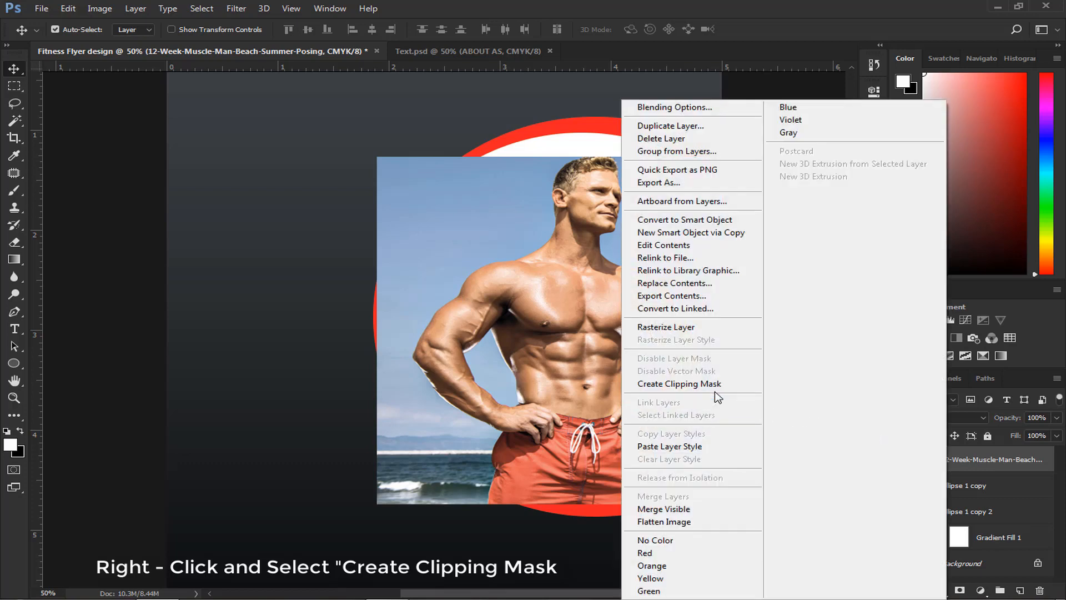
left_click(713, 385)
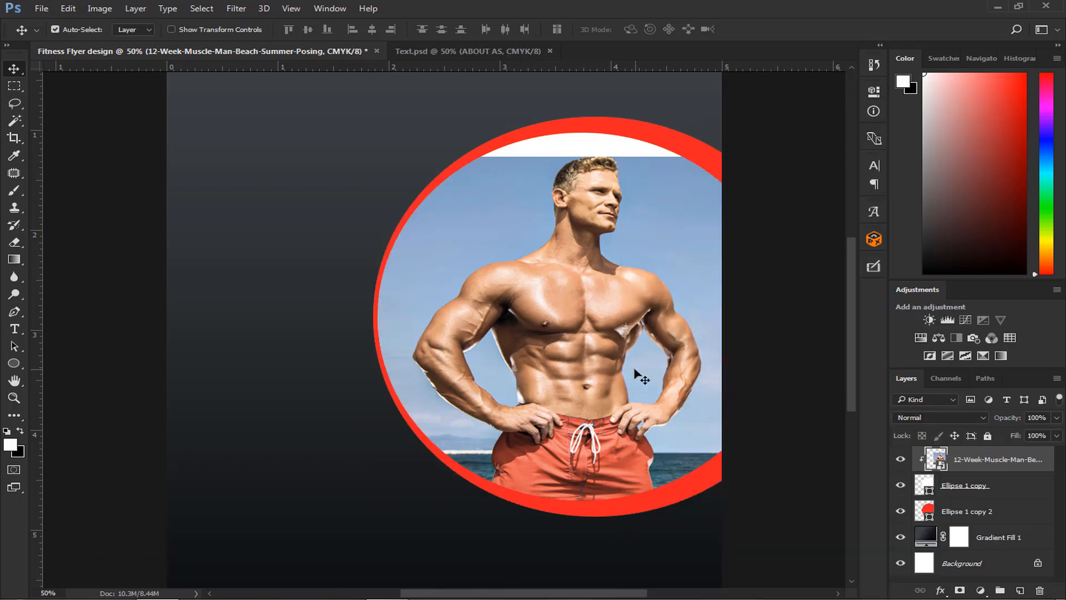
key("ctrl+minus")
key("ctrl+plus")
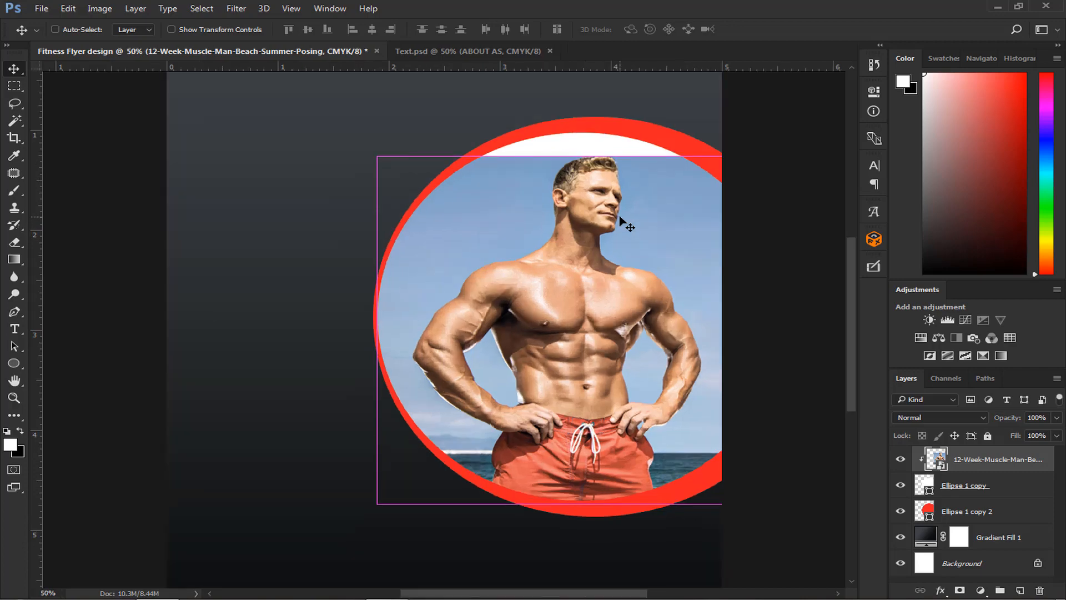
- Select a thin rectangle of sky along the photo's upper edge, beside the man's head, and copy it to a new layer
key("ctrl+plus")
key("ctrl+plus")
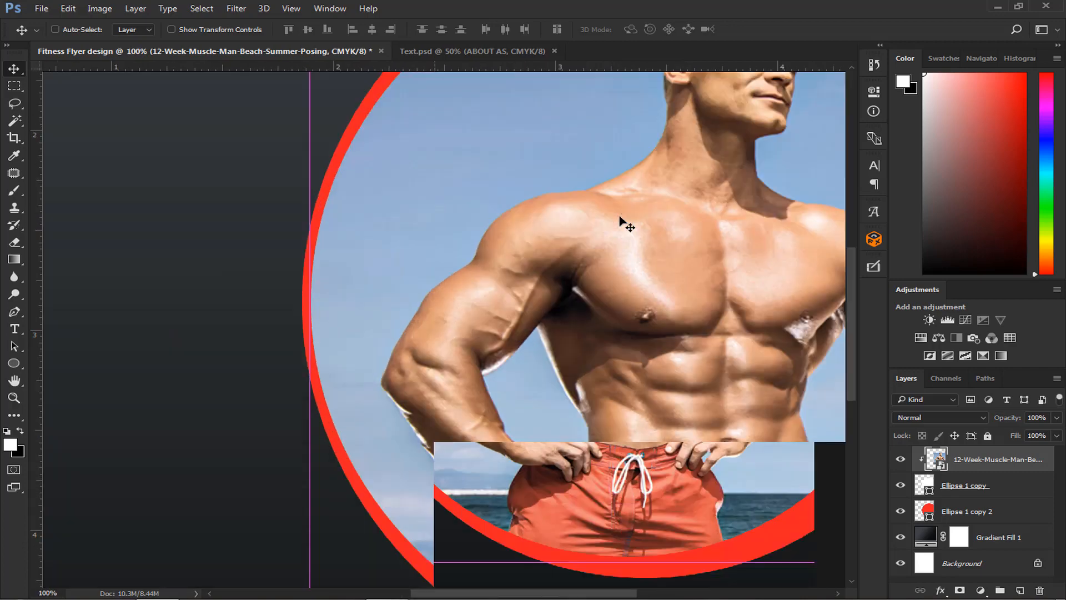
scroll(620, 219, "up", 5)
scroll(620, 219, "up", 3)
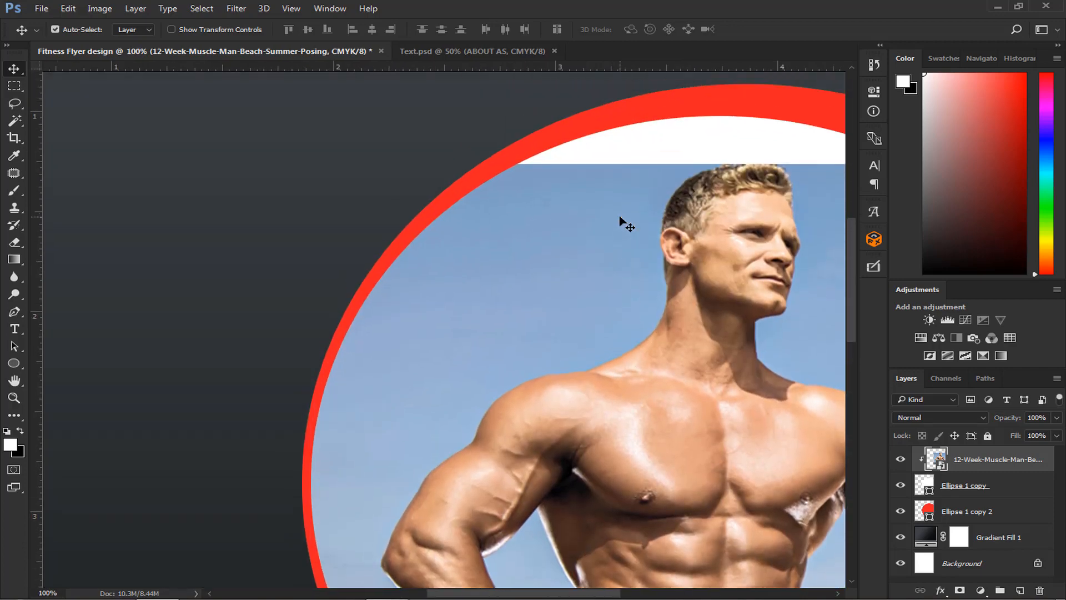
left_click_drag(479, 595, 532, 595)
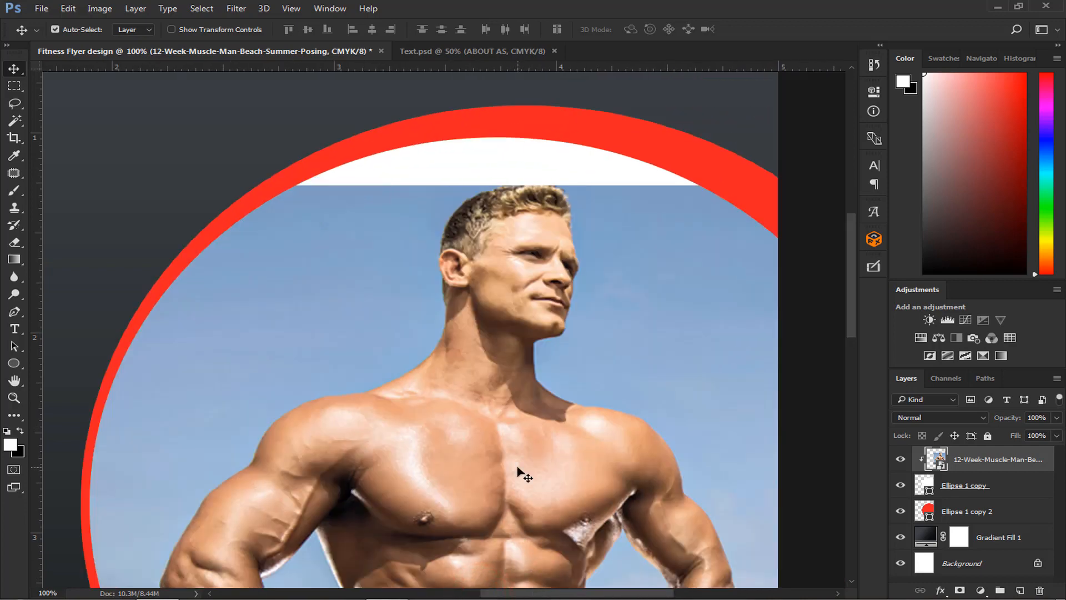
left_click(15, 85)
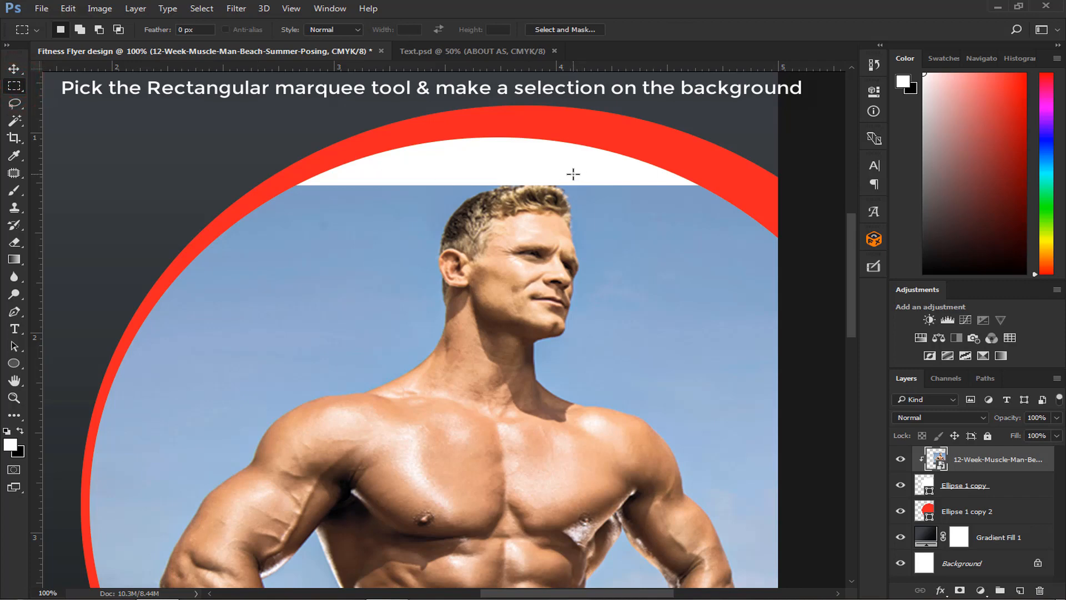
left_click_drag(571, 178, 682, 193)
right_click(656, 194)
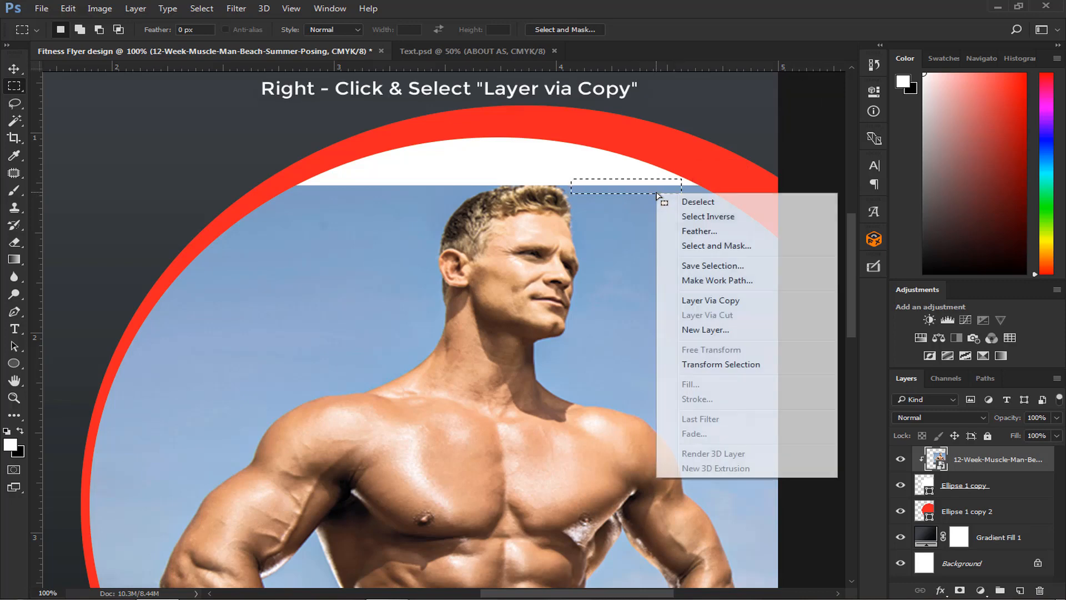
left_click(690, 301)
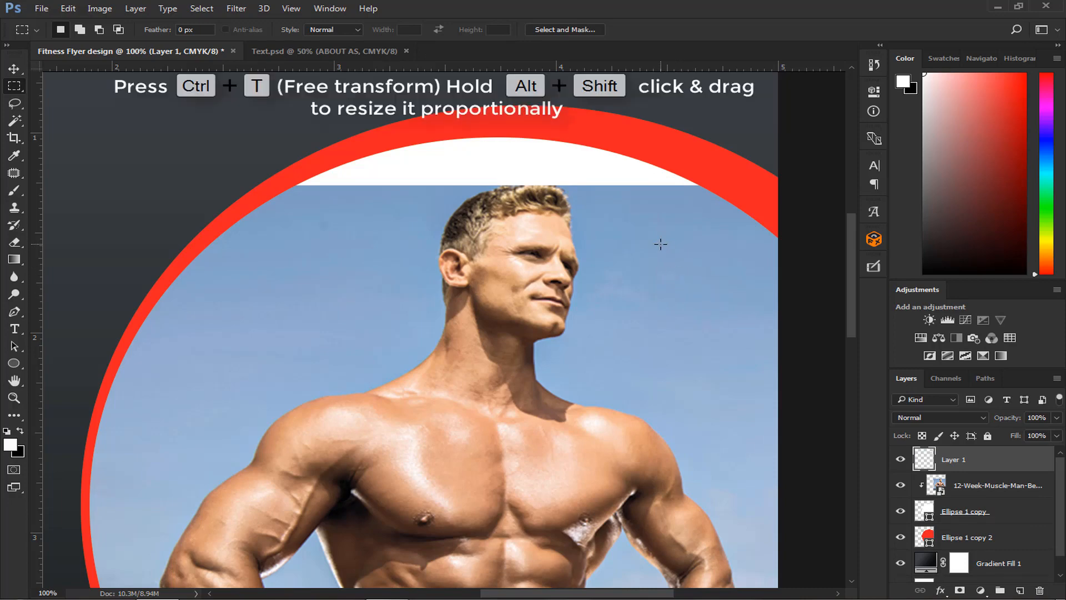
- Stretch the copied sky strip to about 433% width over the white gap above the head and clip it to the circle
left_click(11, 68)
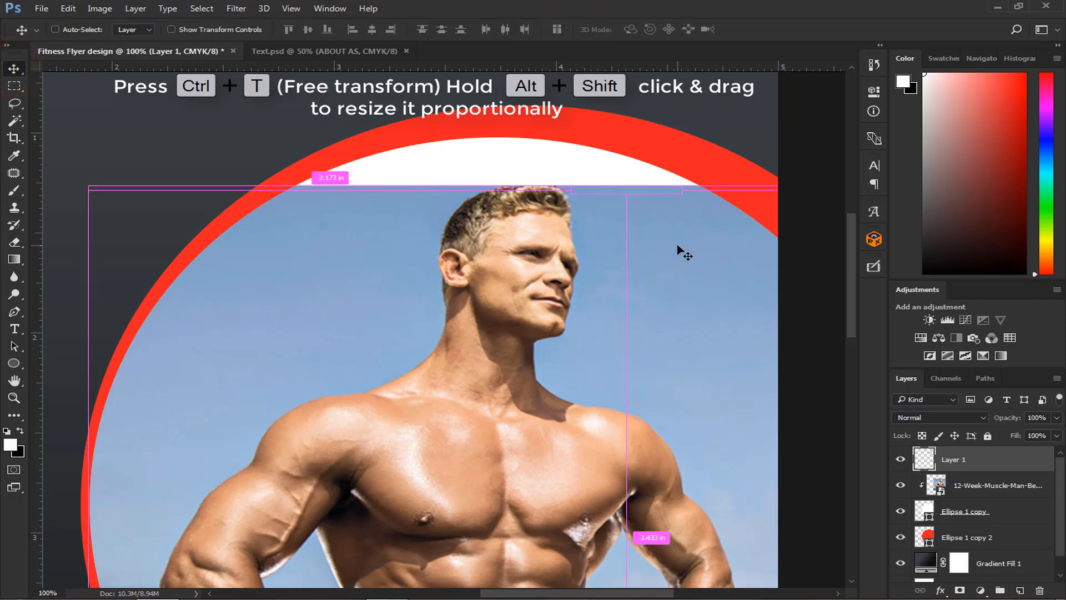
key("ctrl+t")
left_click_drag(643, 190, 738, 143)
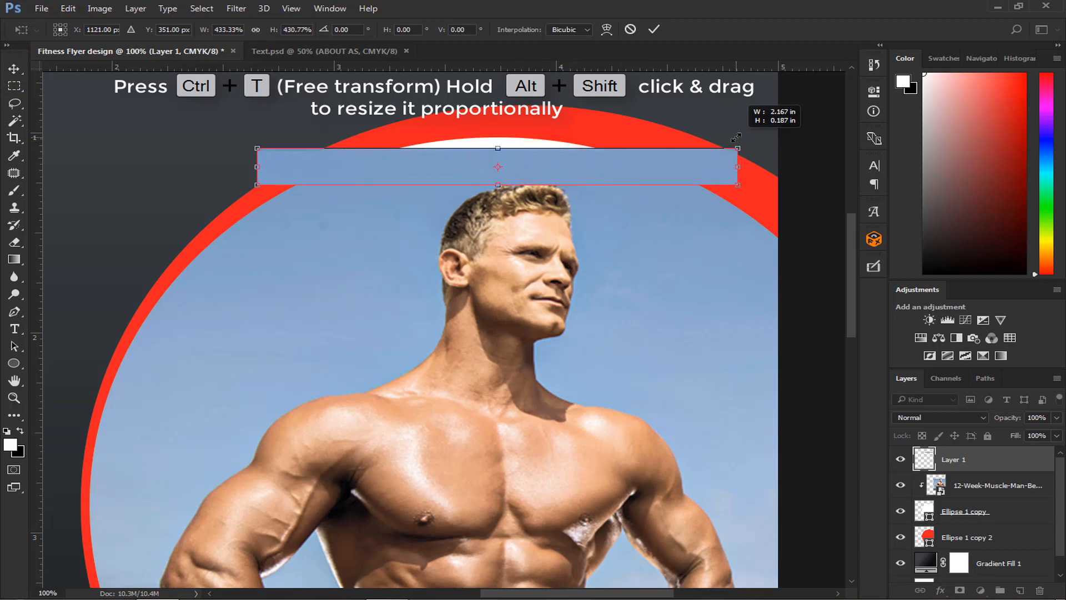
left_click_drag(497, 145, 497, 121)
key("Return")
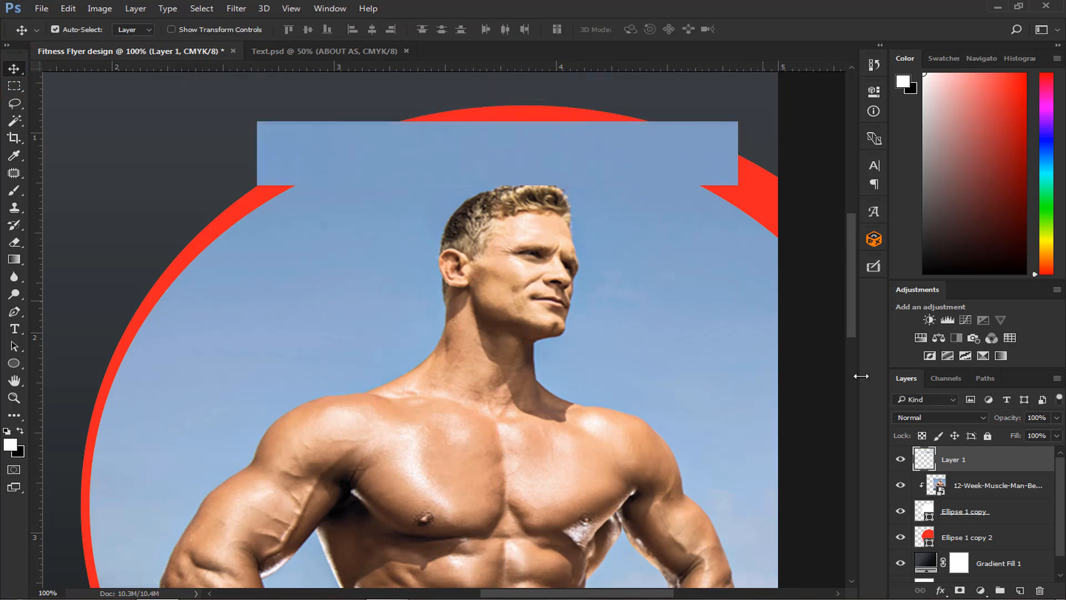
left_click(1003, 471, "alt")
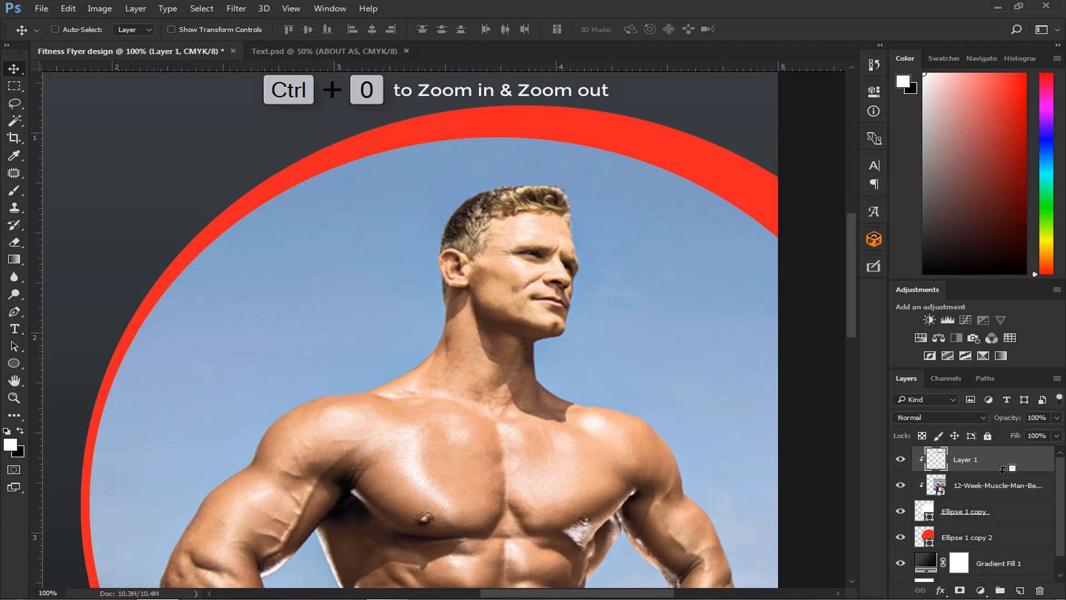
key("ctrl+0")
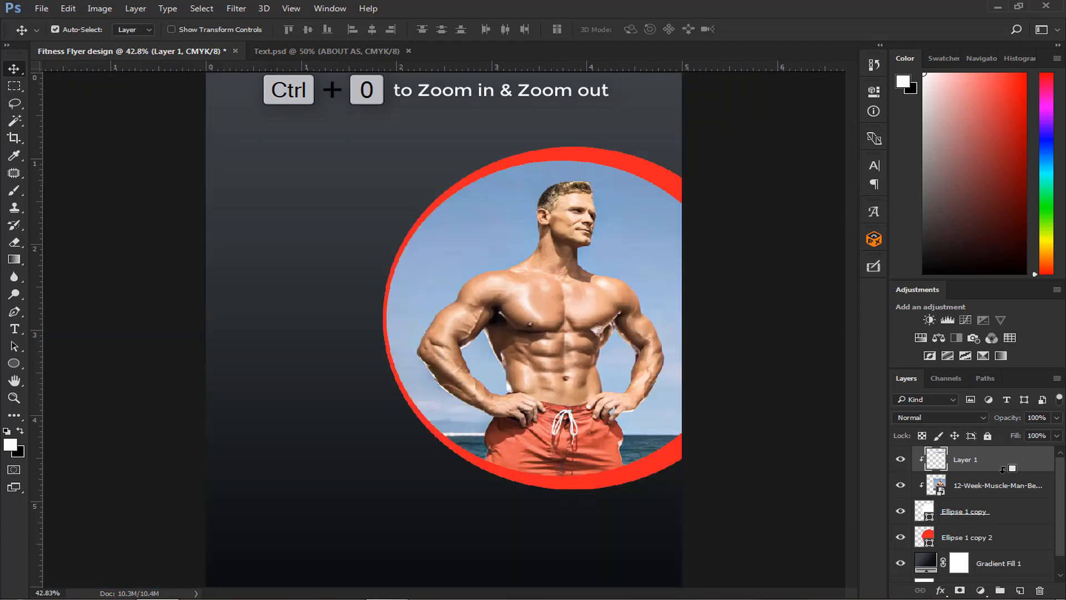
- Change the fill of the red ring ellipse behind the photo to white (ffffff)
left_click(668, 460)
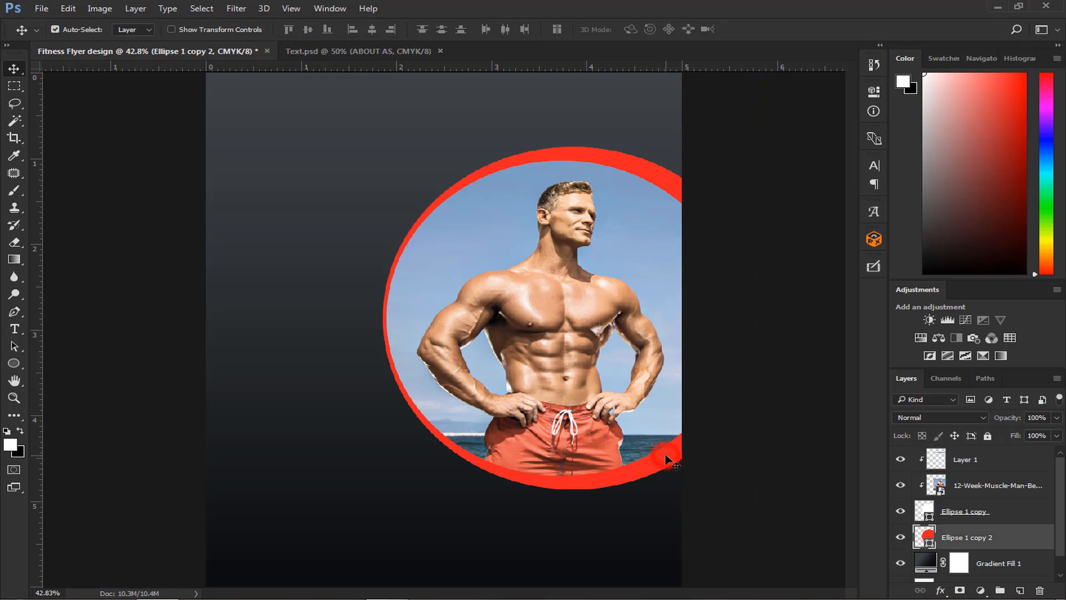
left_click(14, 363)
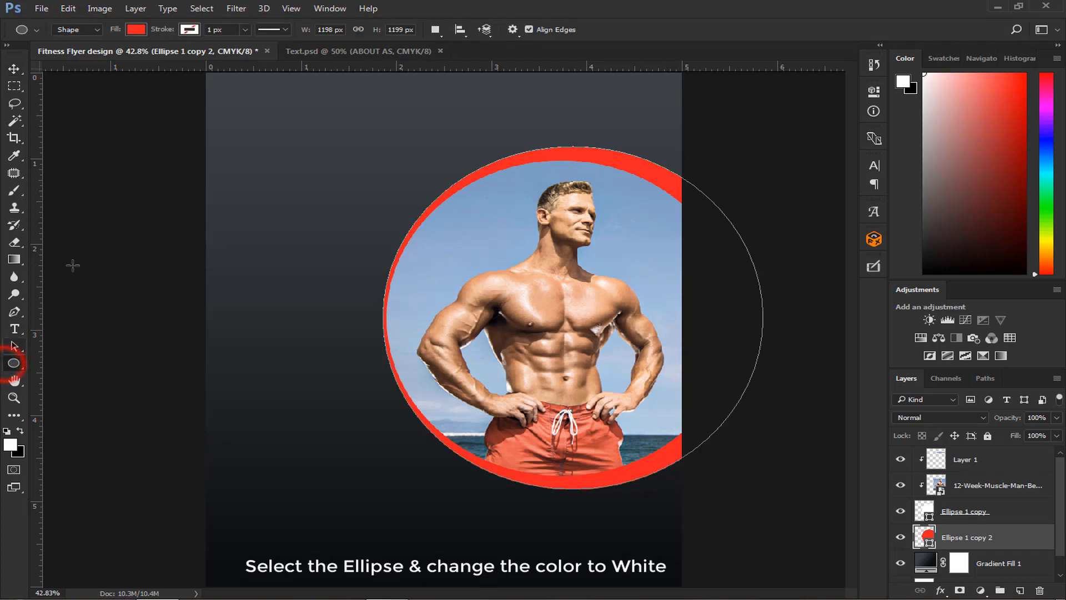
left_click(138, 29)
left_click(206, 55)
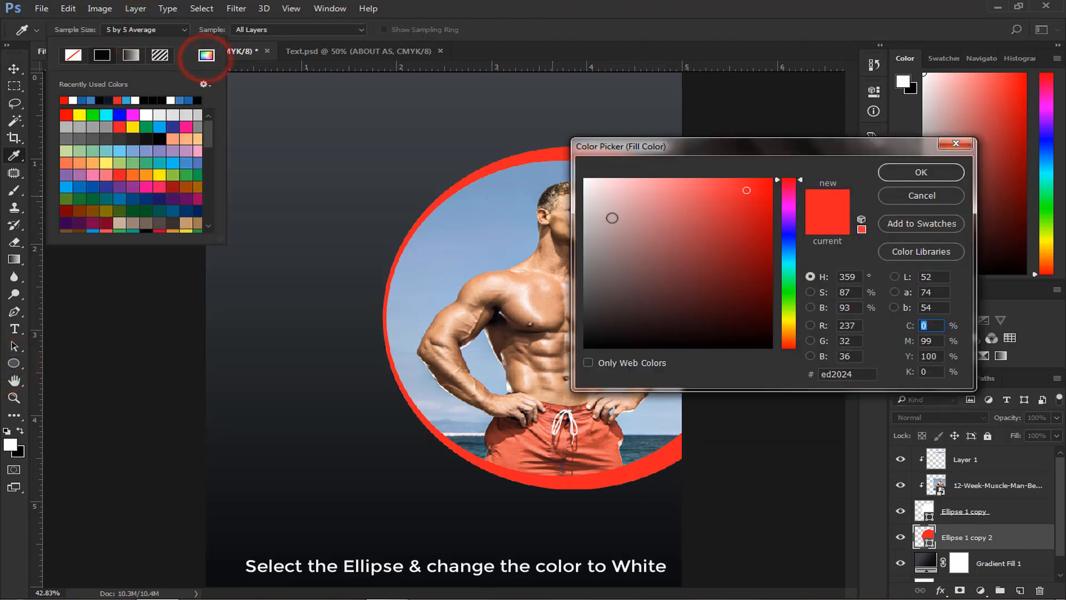
left_click_drag(612, 218, 585, 179)
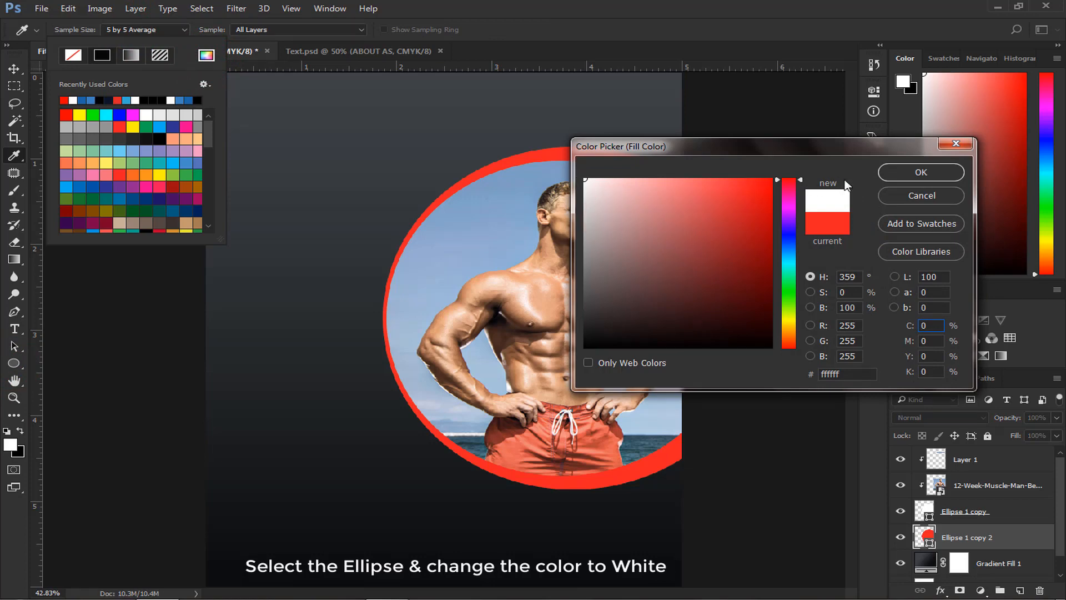
left_click(892, 172)
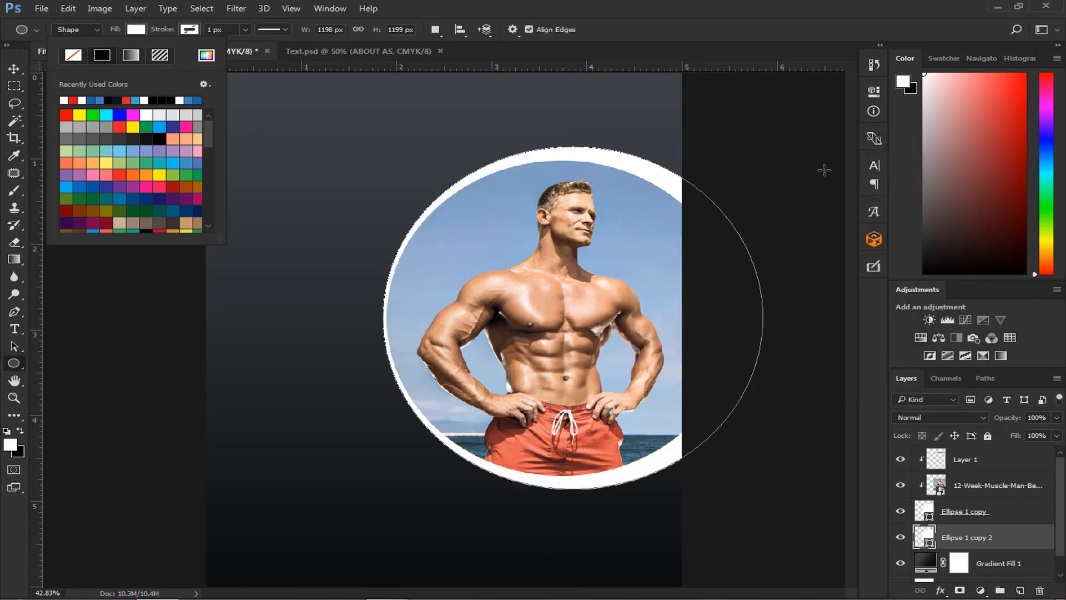
left_click(13, 68)
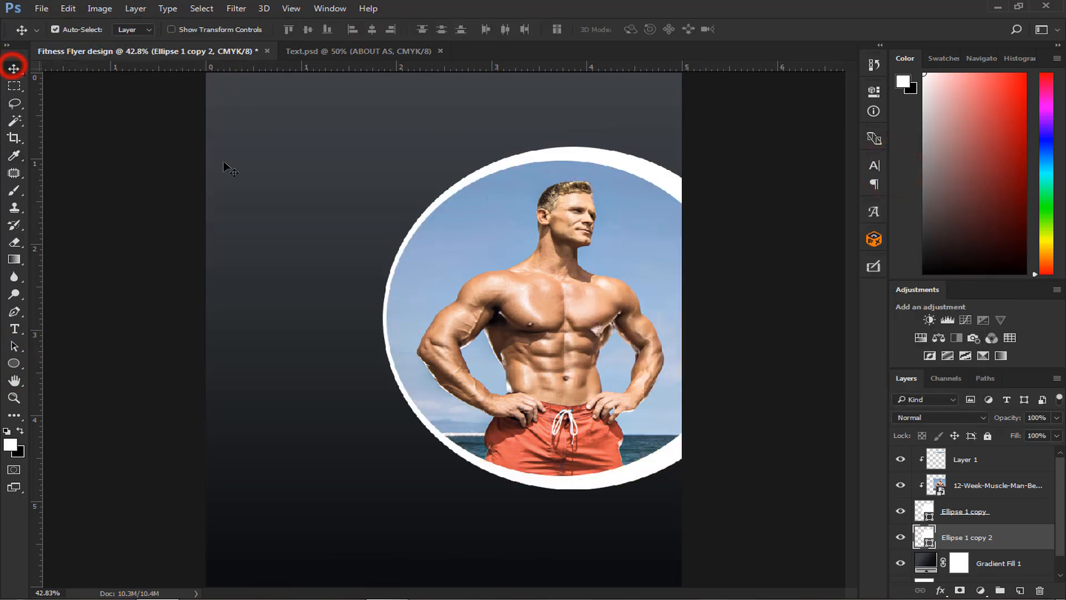
- Add a Levels adjustment above the sky strip layer, clipped to the circle, with shadow input 27 and midtone 1.13
key("ctrl+0")
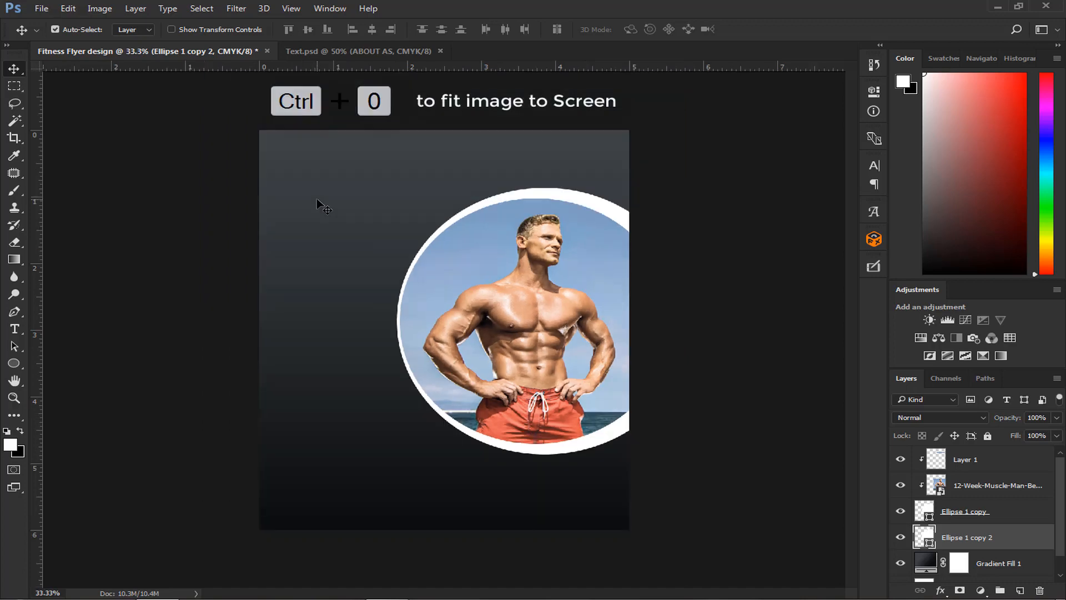
key("ctrl+plus")
key("ctrl+minus")
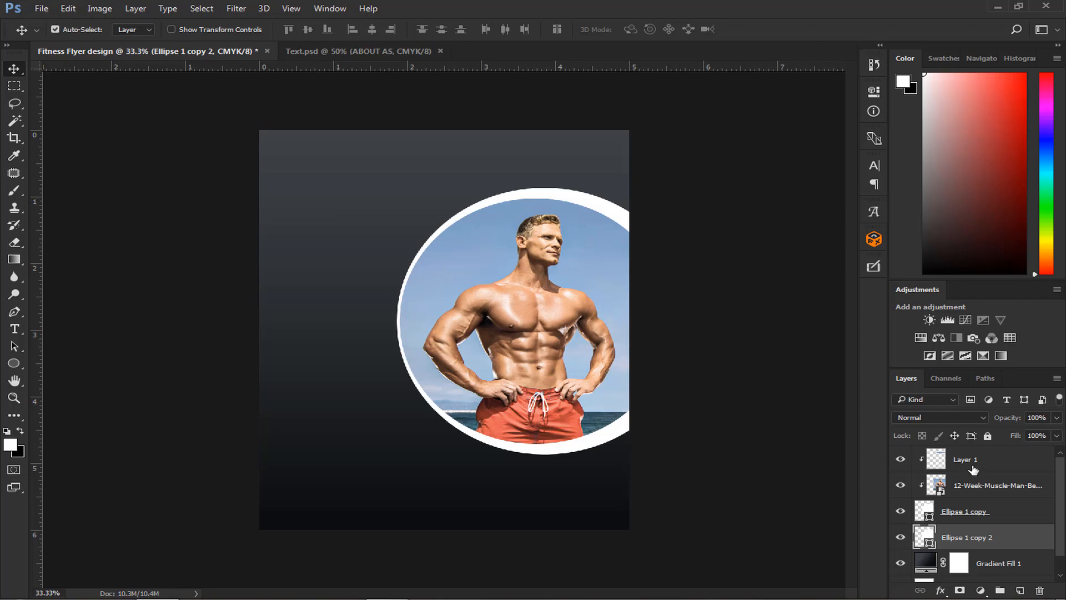
left_click(974, 470)
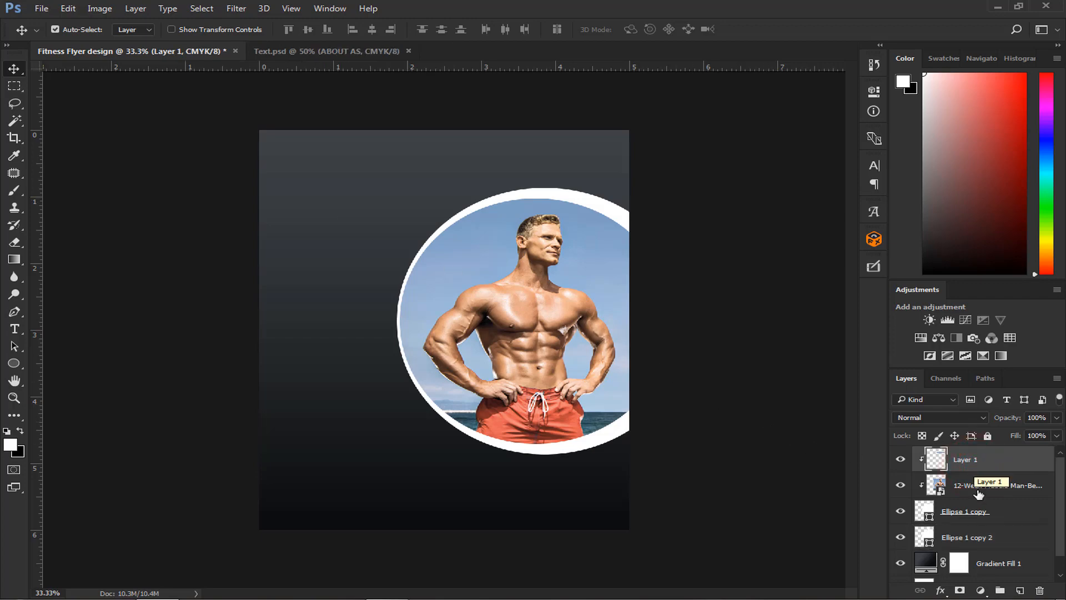
left_click(981, 591)
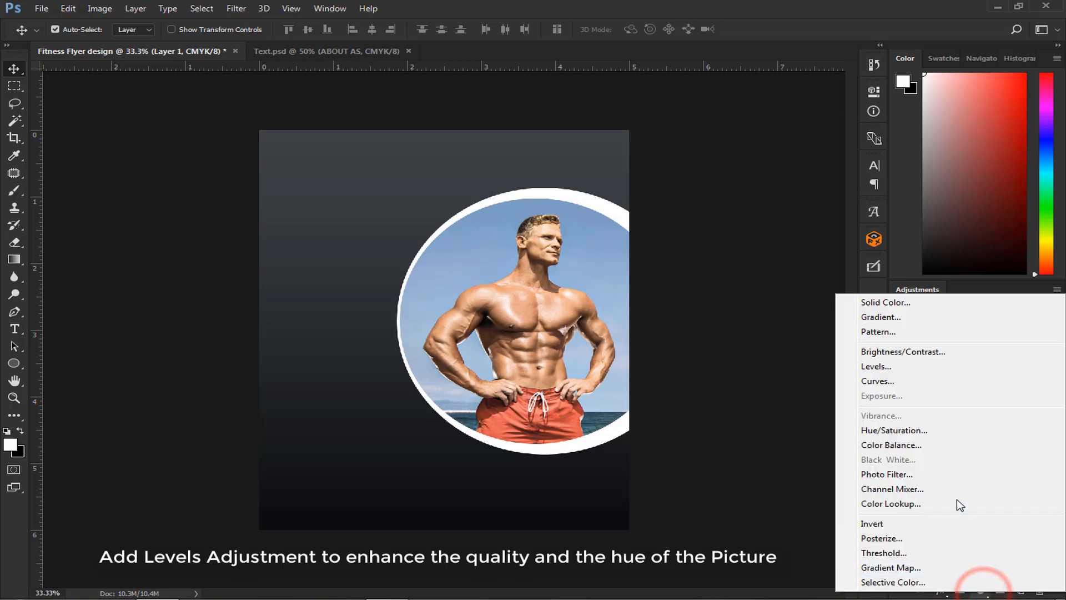
left_click(913, 367)
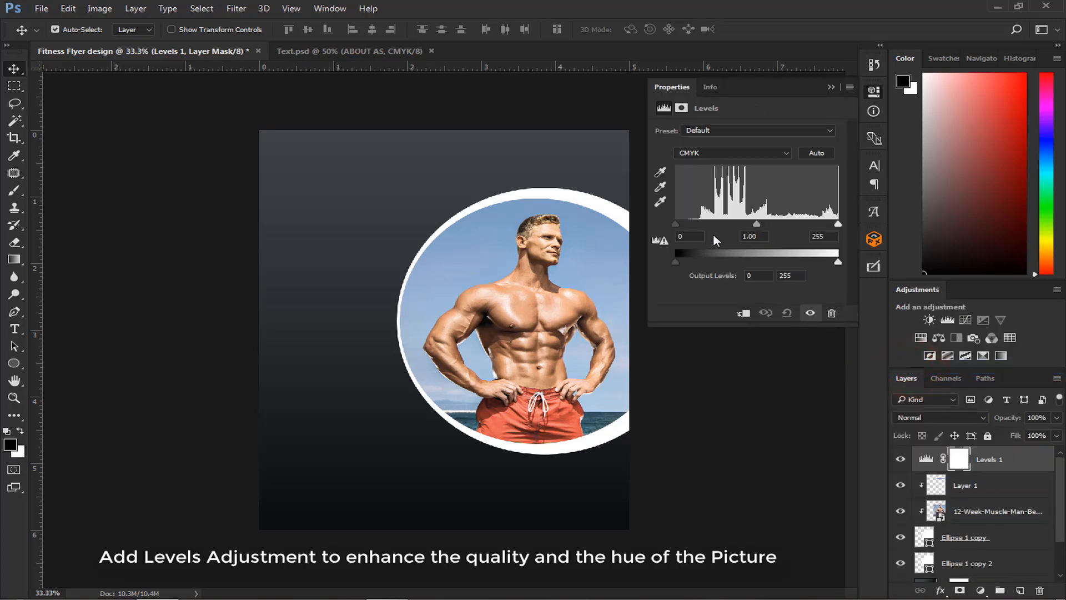
left_click(743, 313)
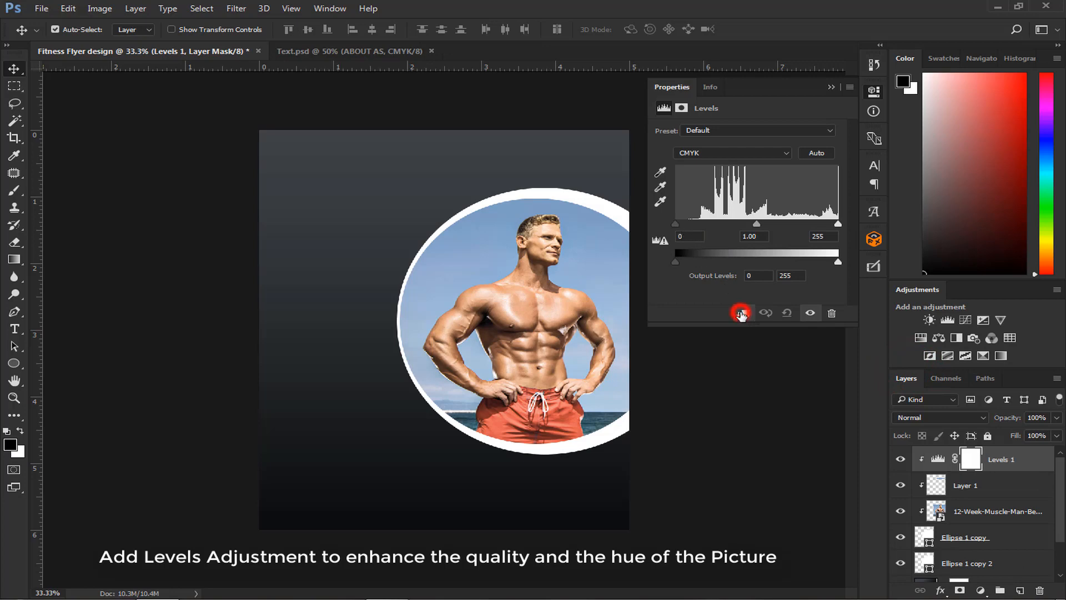
left_click_drag(675, 223, 690, 225)
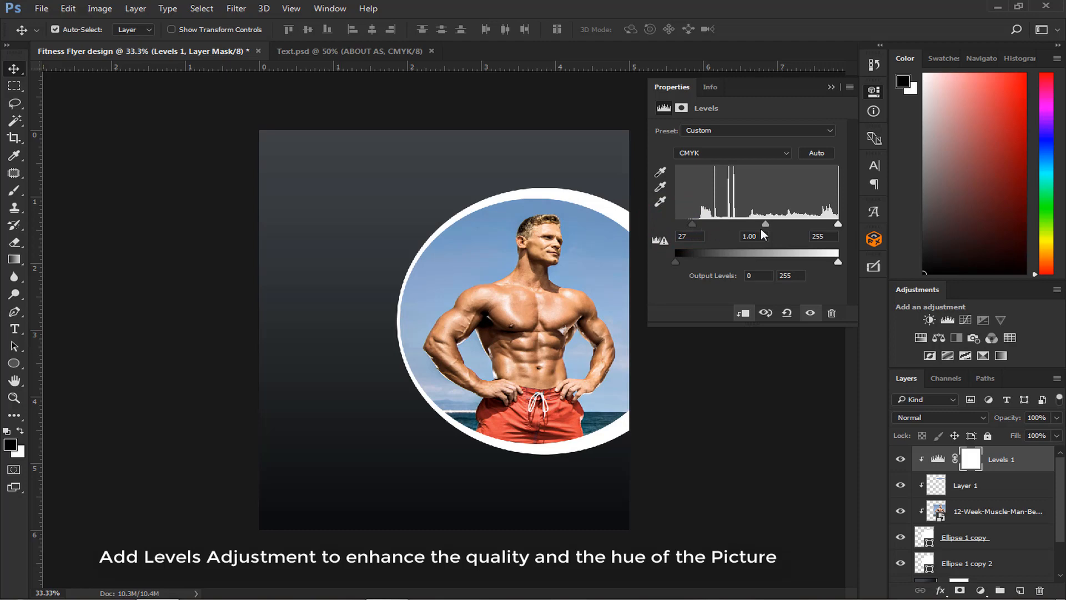
left_click_drag(767, 227, 760, 228)
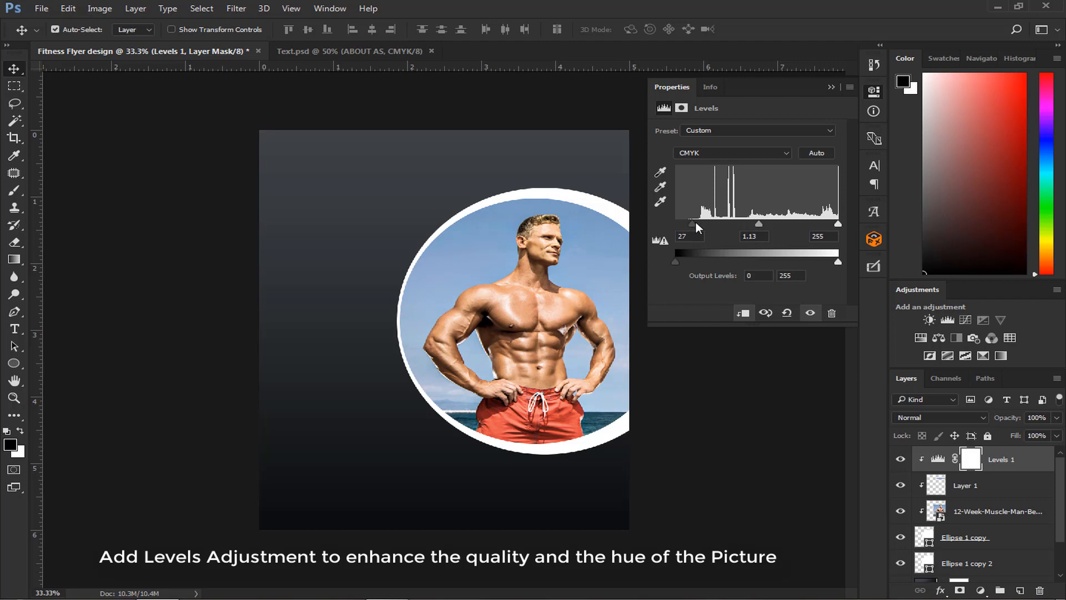
- Raise the Levels shadow input to 30 and toggle the adjustment's visibility to compare the photo with and without it
left_click_drag(696, 221, 695, 221)
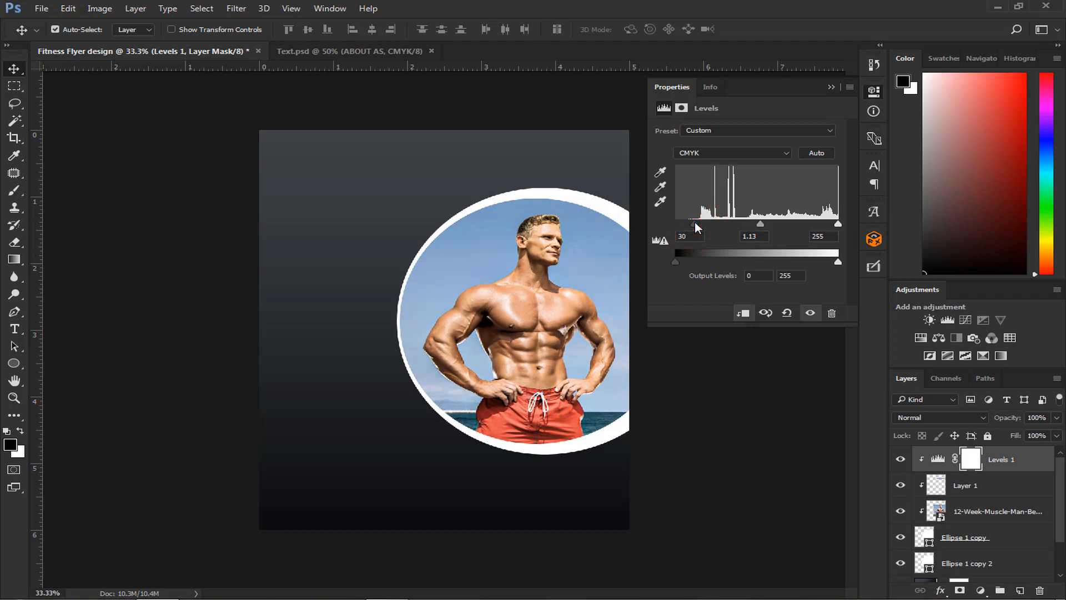
left_click(744, 313)
left_click(743, 314)
left_click(830, 87)
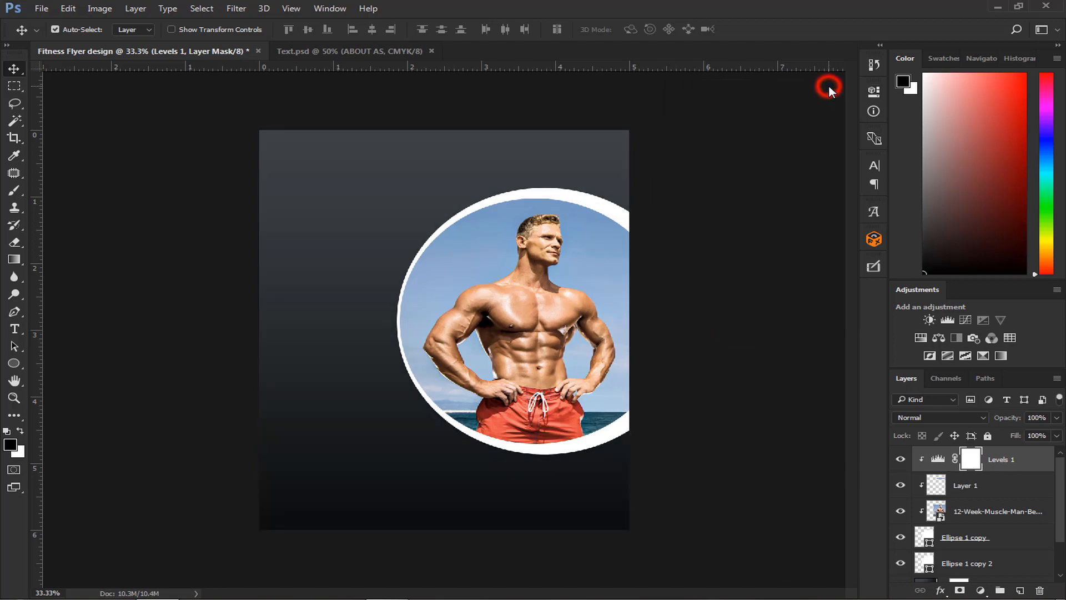
left_click(901, 460)
left_click(902, 460)
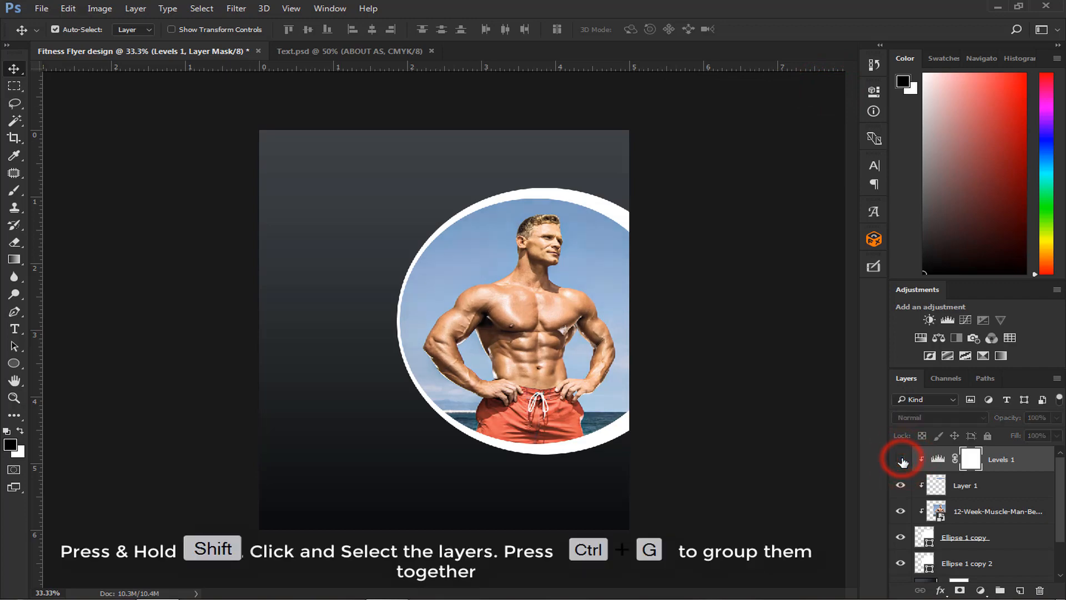
- Group all layers from the Levels adjustment down to the white ring ellipse and name the group "Muscle man"
scroll(939, 478, "down", 2)
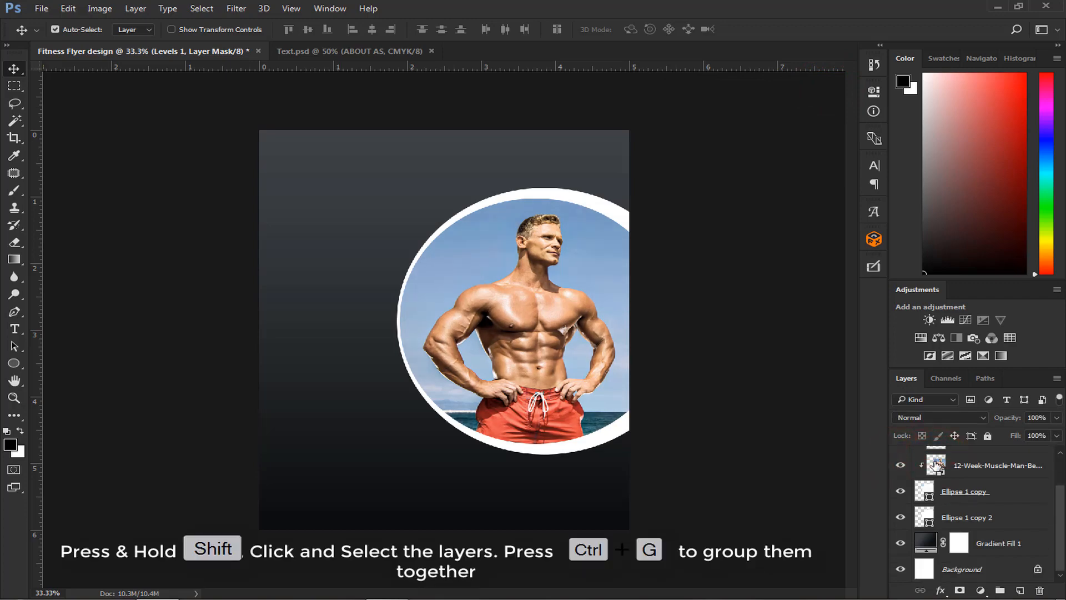
left_click(949, 519, "shift")
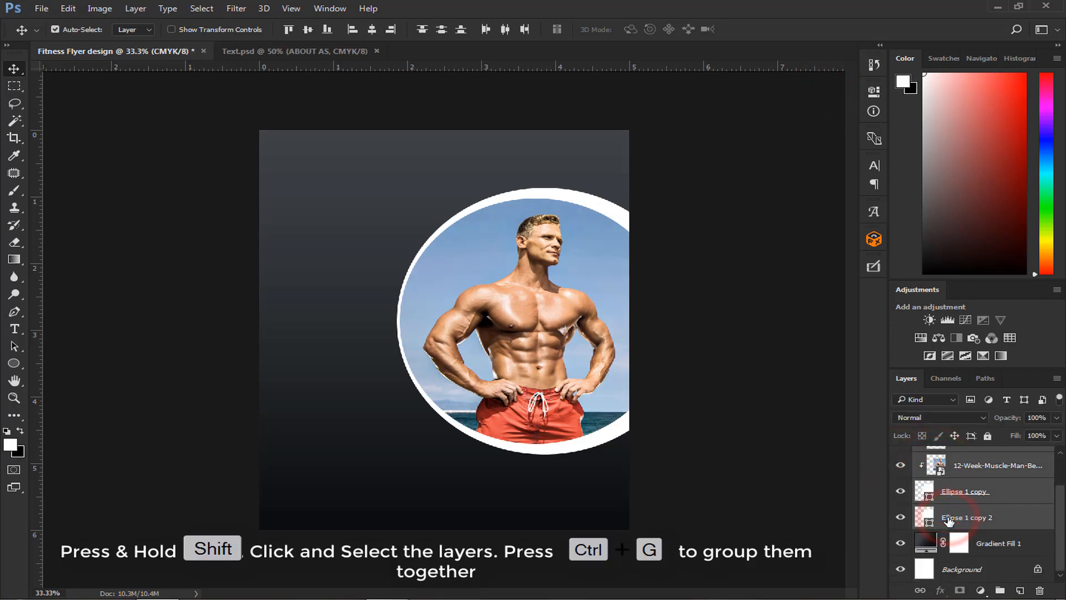
key("ctrl+g")
double_click(955, 454)
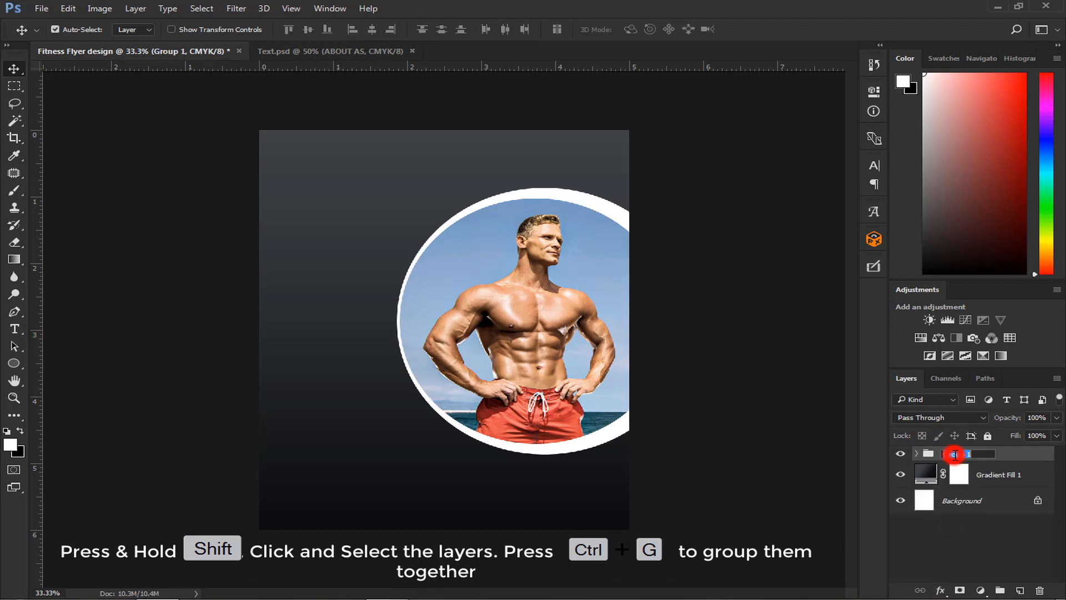
type("Muscle man")
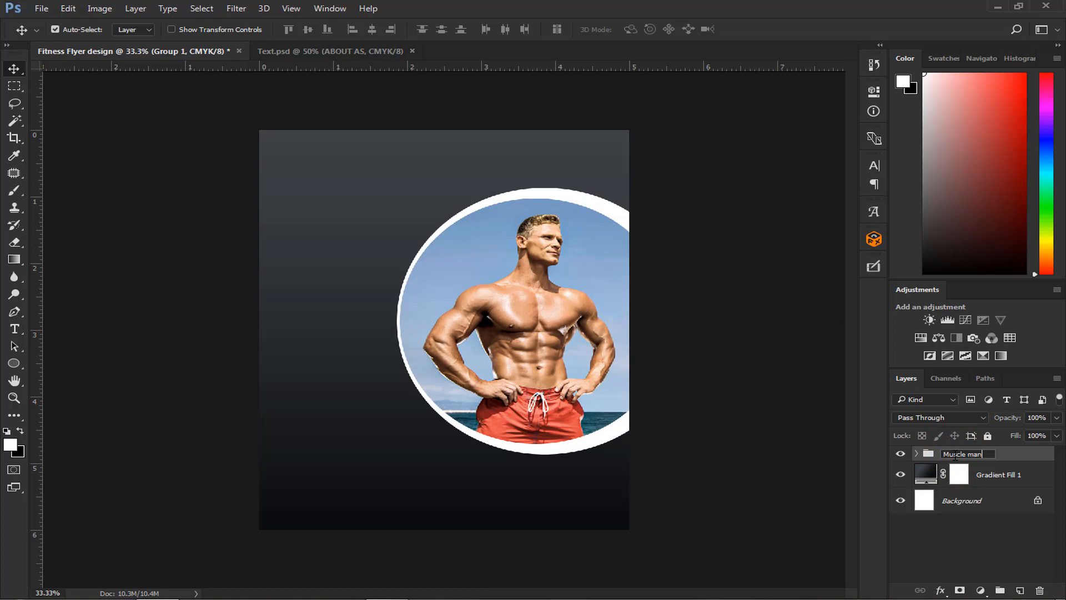
key("Return")
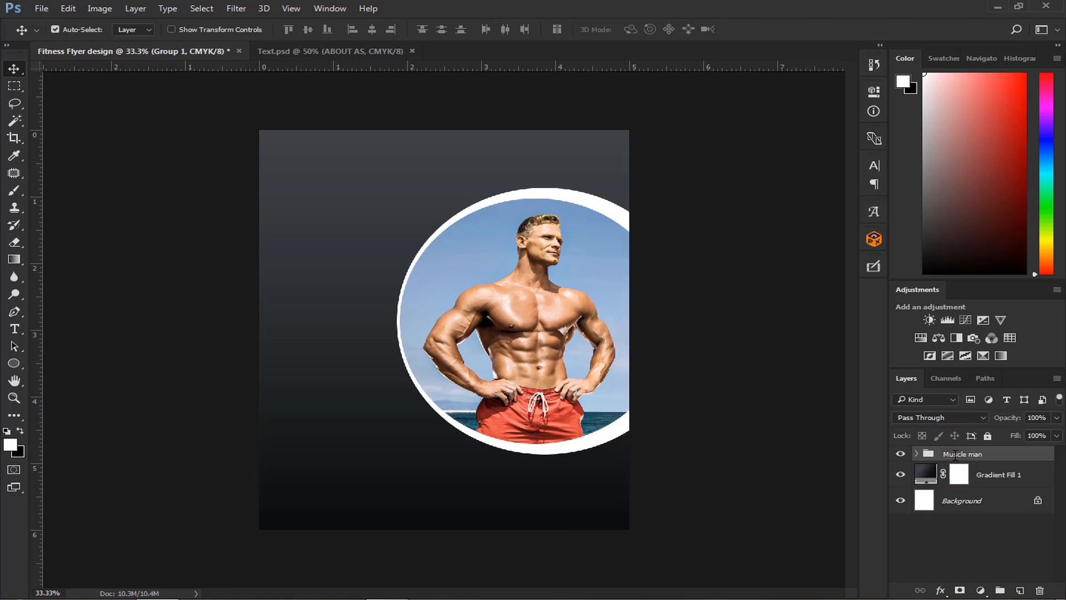
- Move the Muscle man group up slightly on the flyer
key("ctrl+t")
left_click_drag(529, 378, 528, 370)
key("Return")
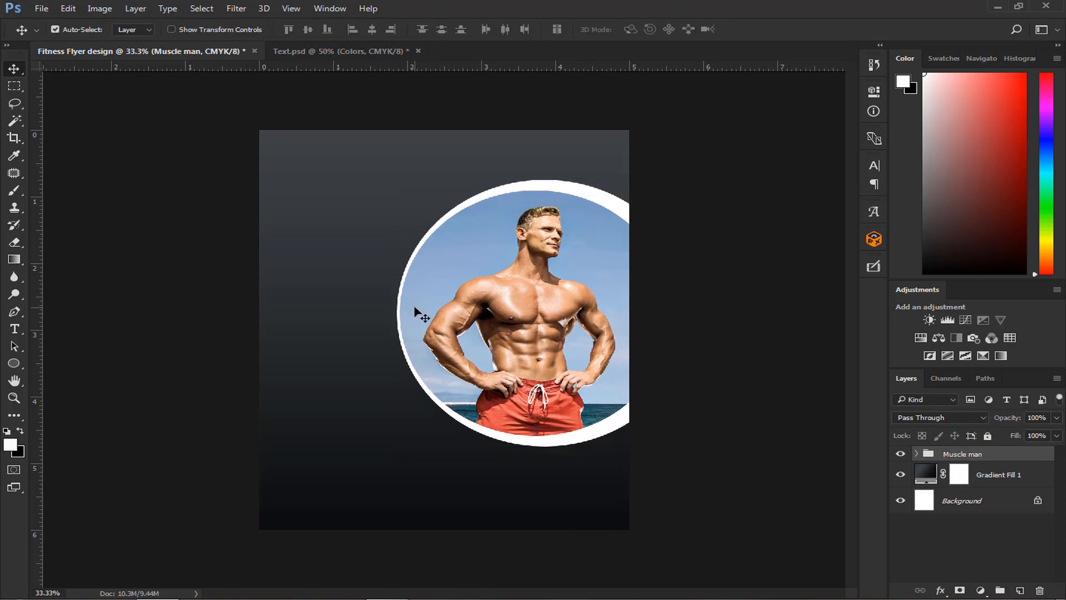
- Bring the Colors swatch layer from Text.psd into the Fitness Flyer design, placing it near the upper edge
left_click(359, 51)
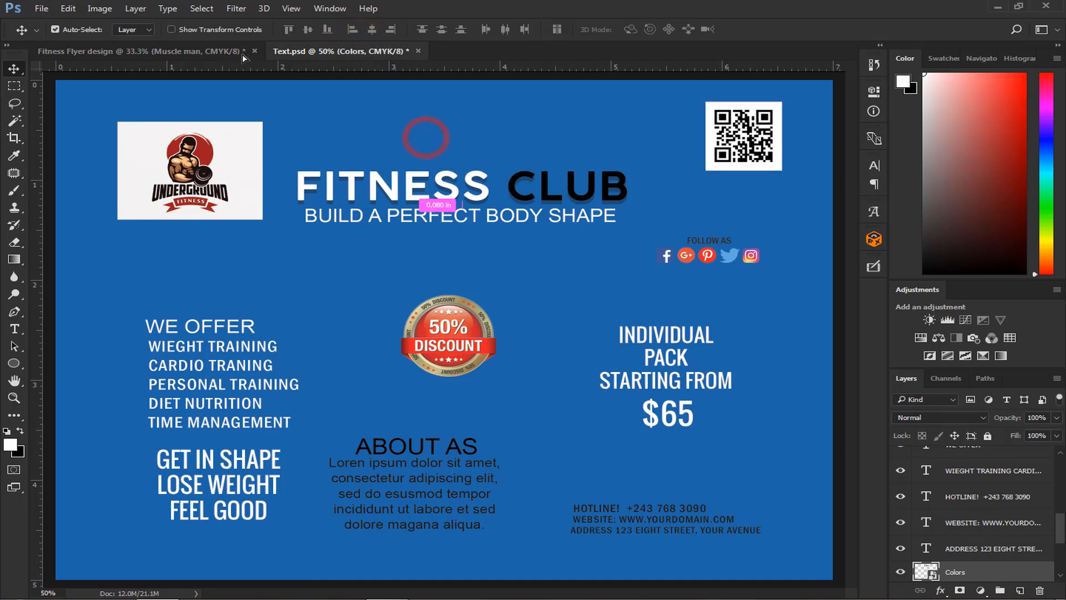
left_click_drag(242, 54, 411, 163)
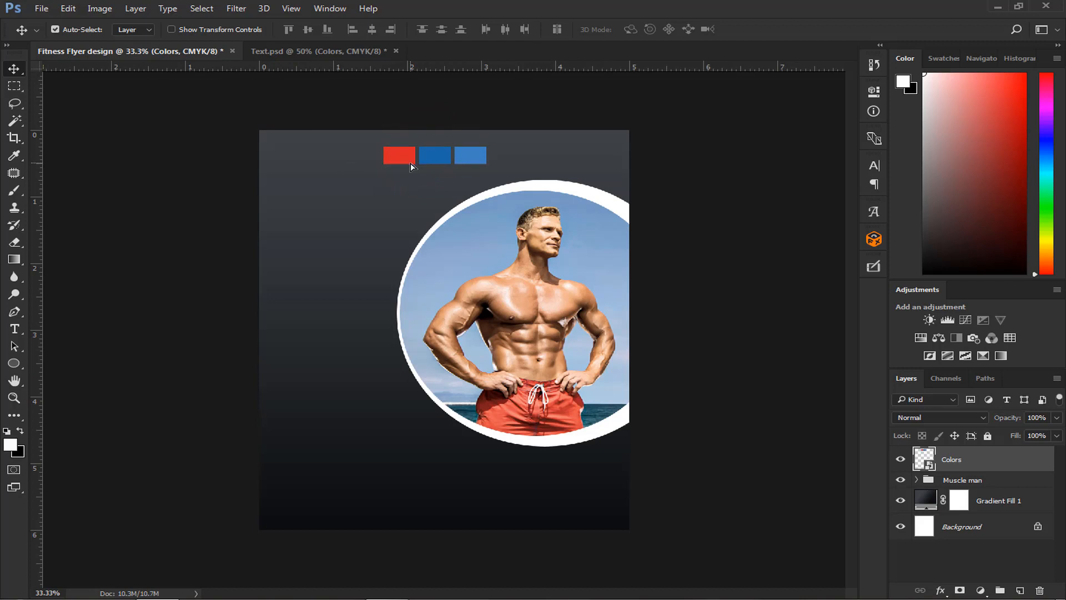
- Draw a triangle custom shape about 1296 by 1118 px over the flyer's left half with the Custom Shape Tool
left_click(18, 362)
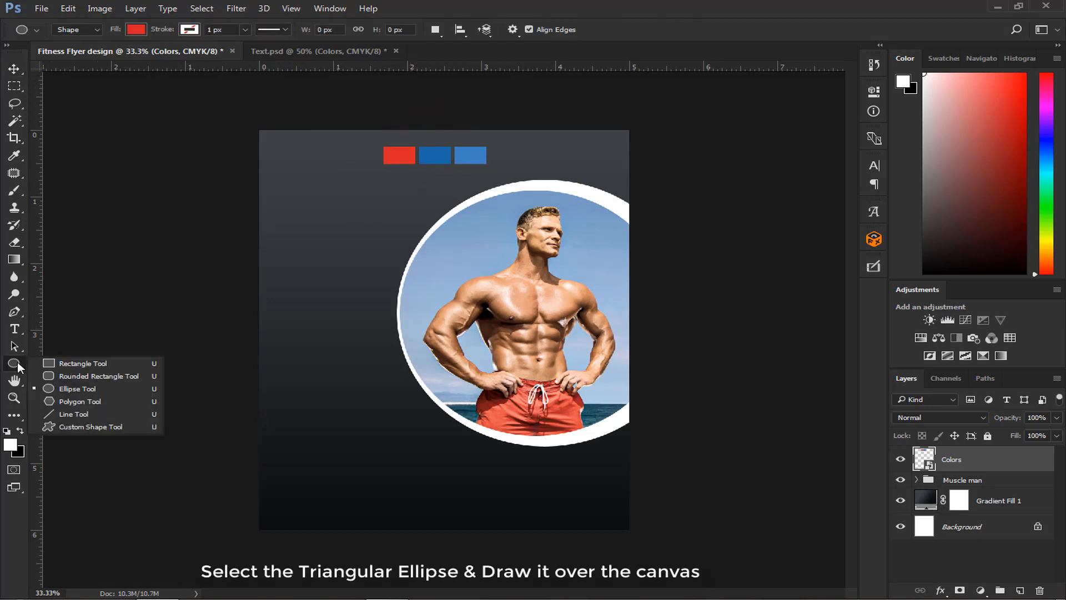
left_click(71, 426)
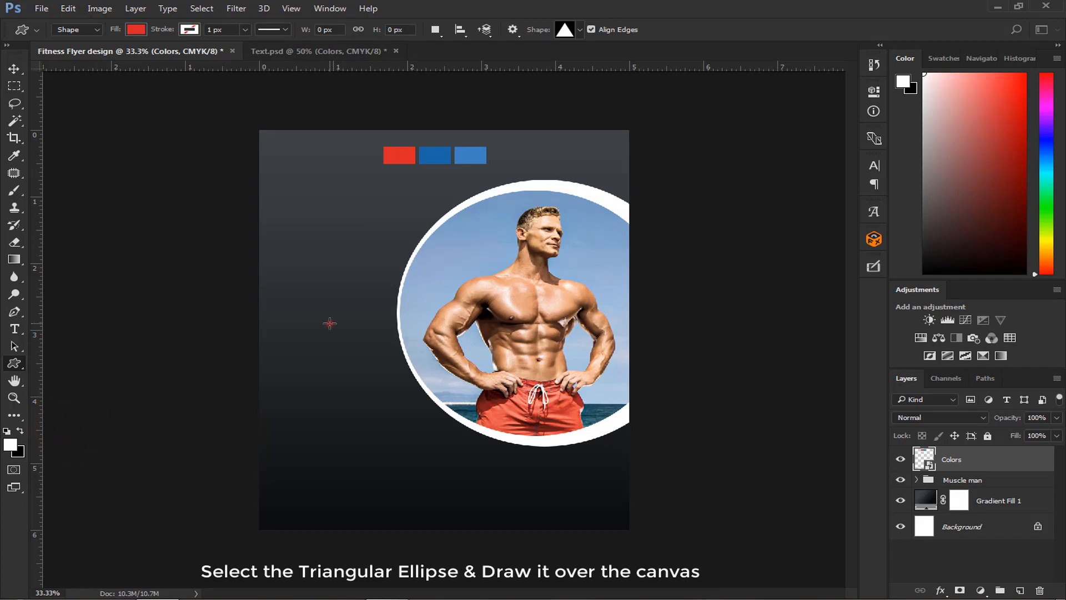
left_click_drag(330, 324, 489, 472)
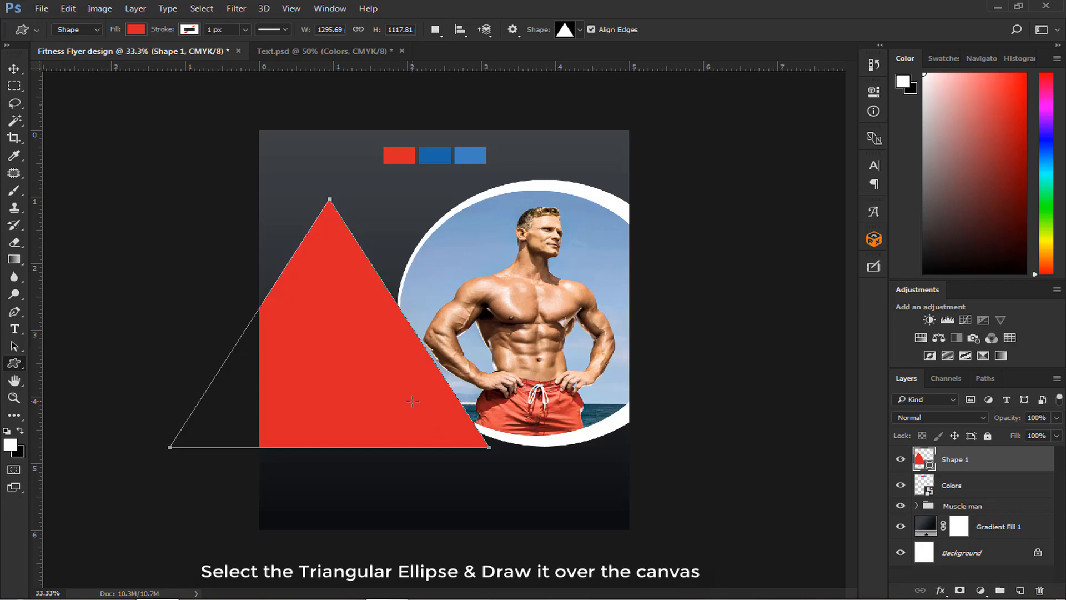
- Set the triangle's fill to the red sampled from the red colour swatch on the canvas
left_click(136, 29)
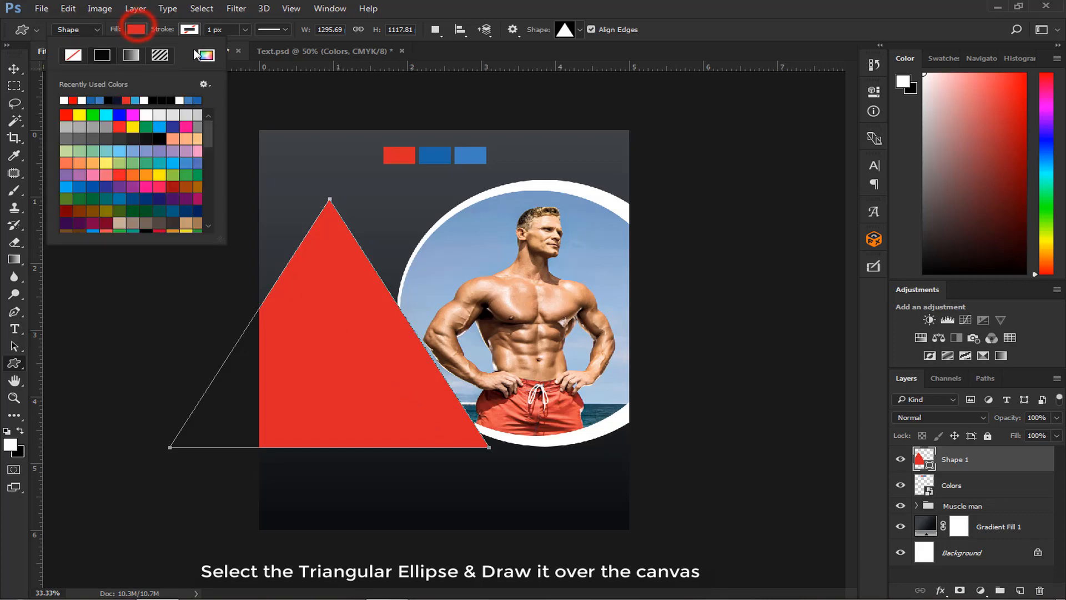
left_click(207, 56)
left_click(398, 155)
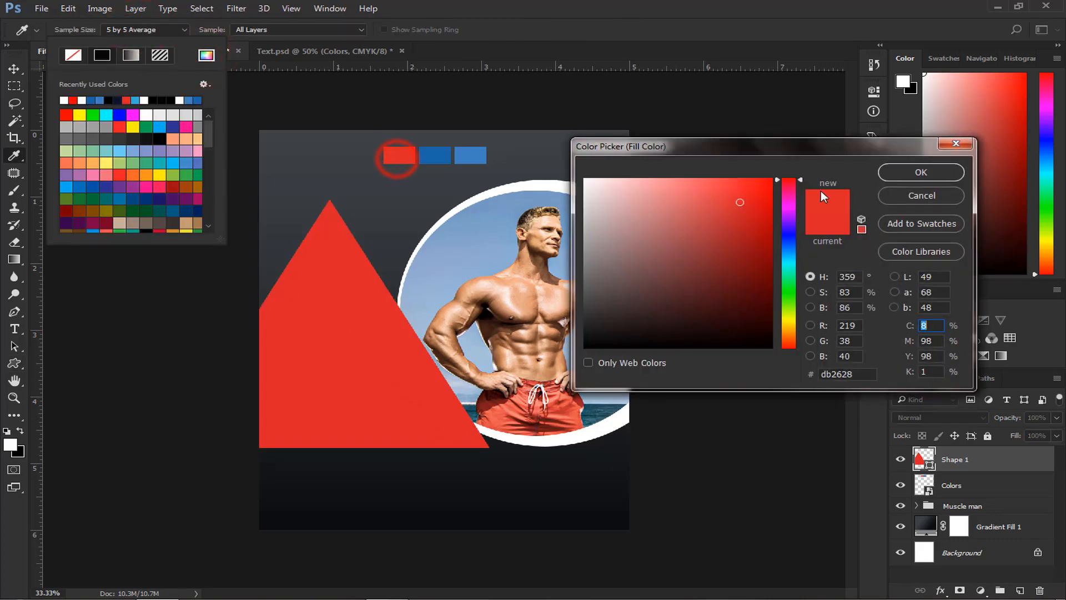
left_click(952, 172)
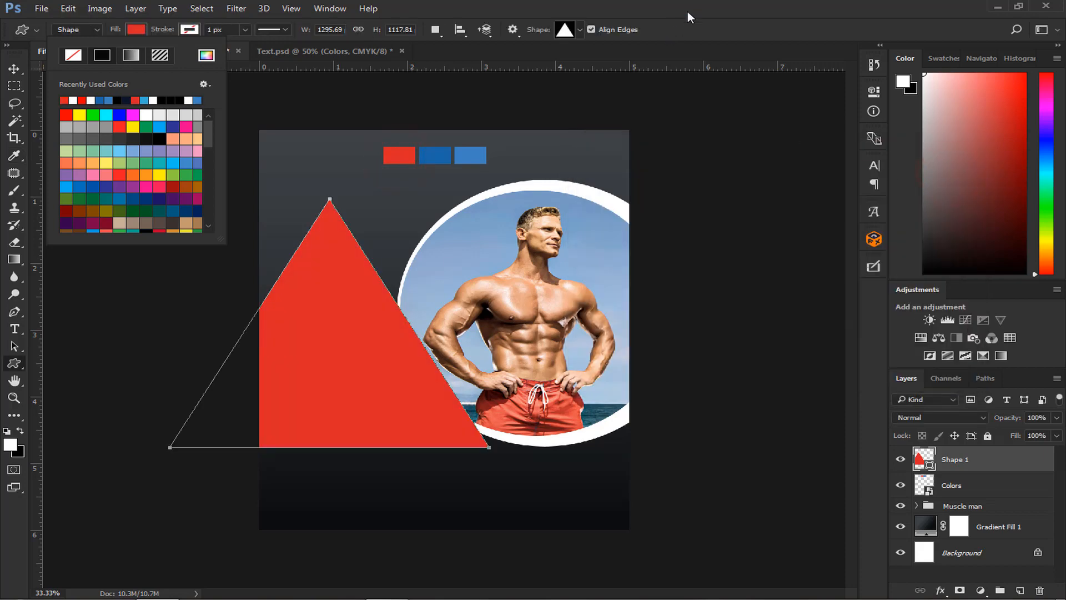
left_click(689, 10)
- Move the red triangle down to the flyer's lower edge and place its layer beneath the Muscle man group
left_click(16, 68)
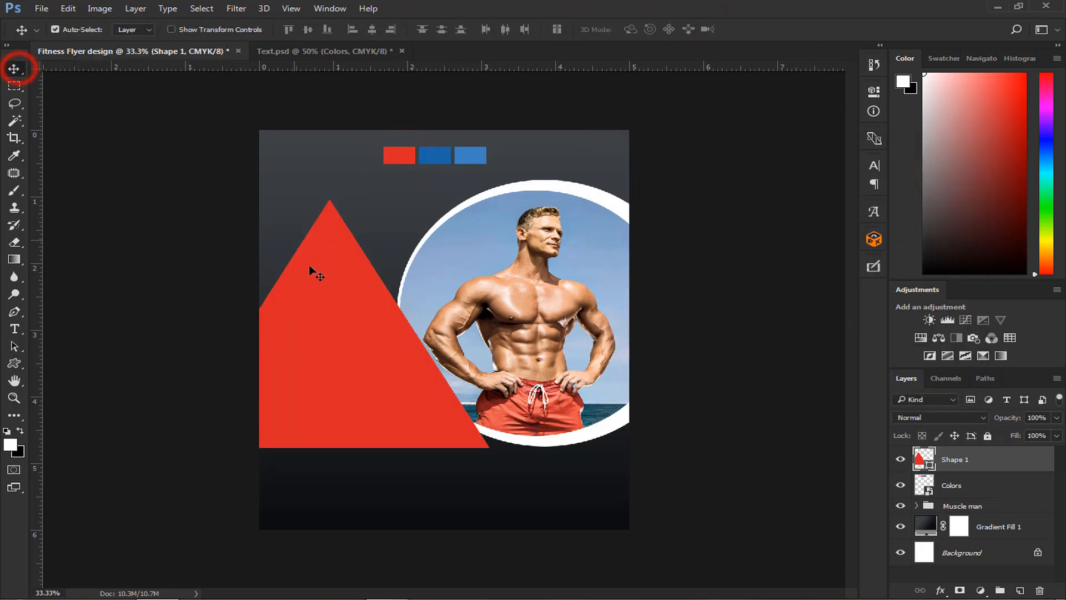
left_click_drag(358, 330, 482, 406)
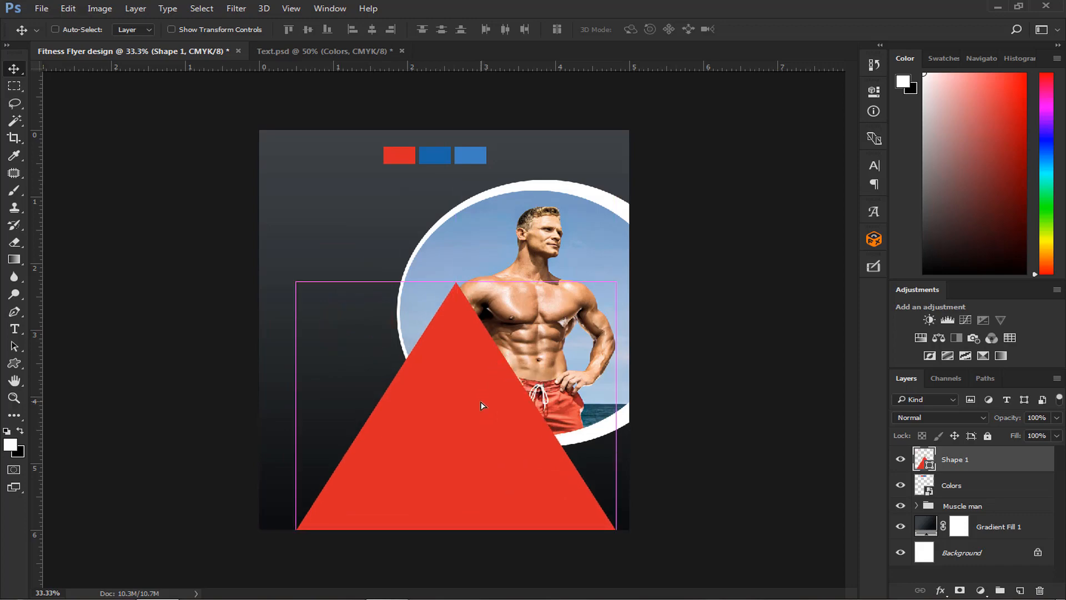
key("ctrl+plus")
scroll(481, 401, "down", 5)
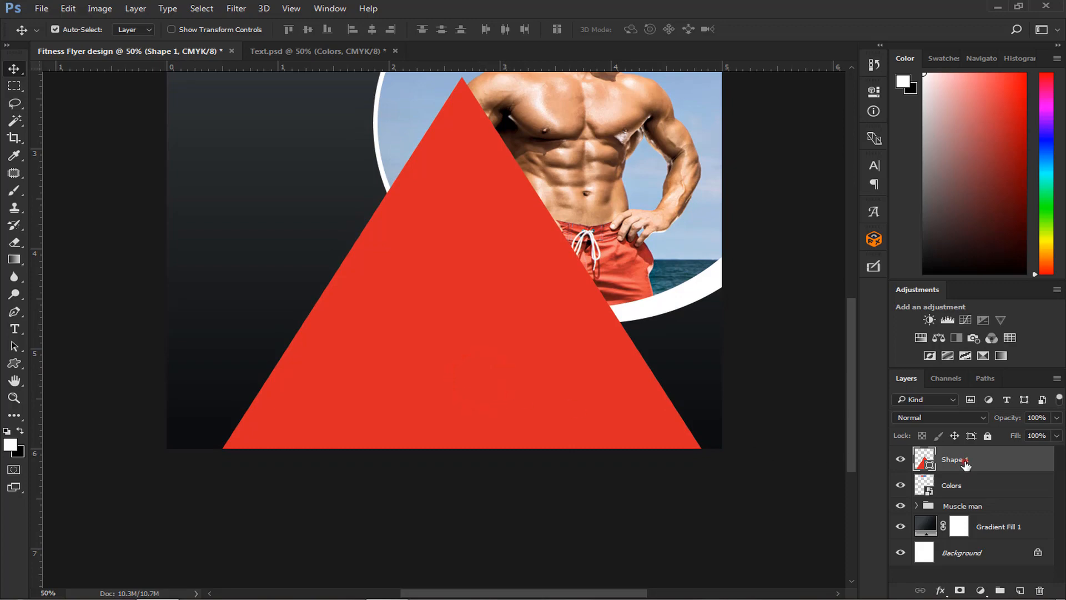
left_click_drag(964, 461, 959, 516)
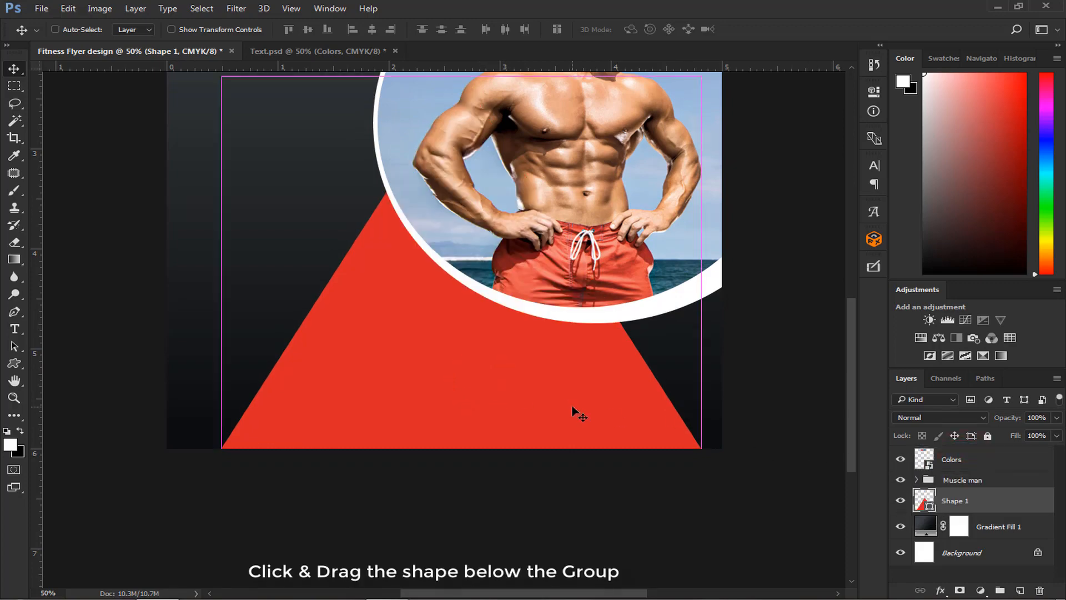
- Rotate the triangle 90° counter clockwise, enlarge it, and position it to fill the flyer's lower area behind the circle
key("ctrl+t")
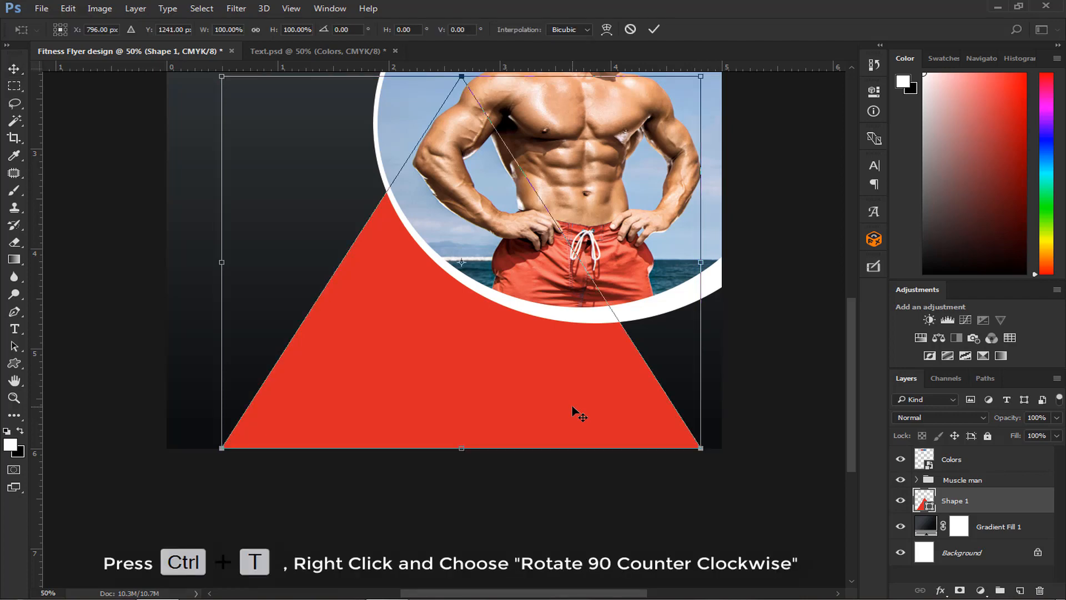
right_click(573, 408)
left_click(618, 362)
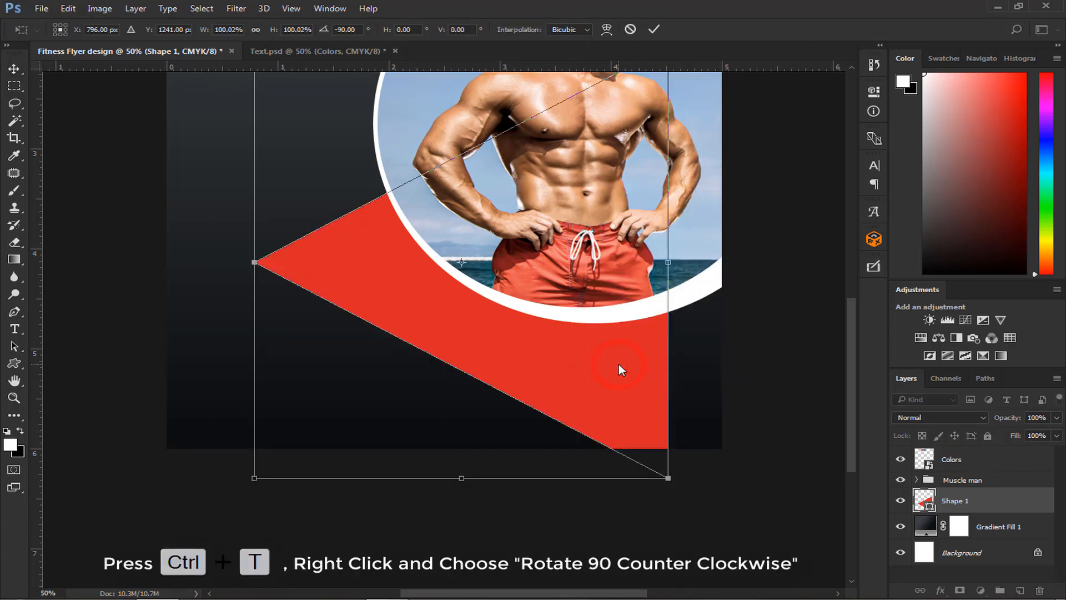
left_click_drag(619, 364, 611, 481)
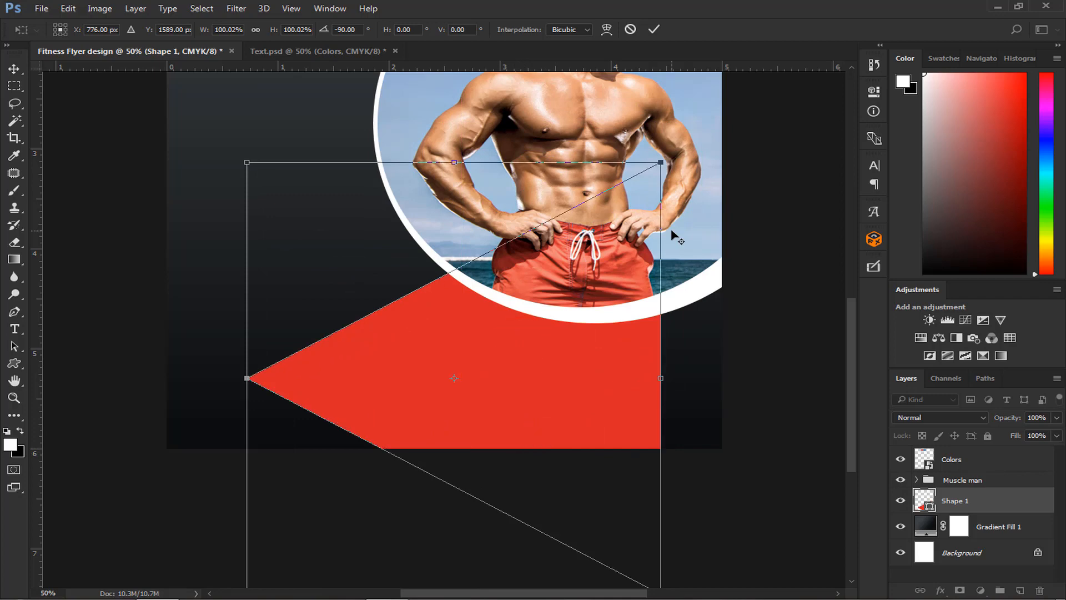
key("ctrl+minus")
left_click_drag(591, 340, 720, 312)
left_click_drag(502, 473, 486, 500)
key("Return")
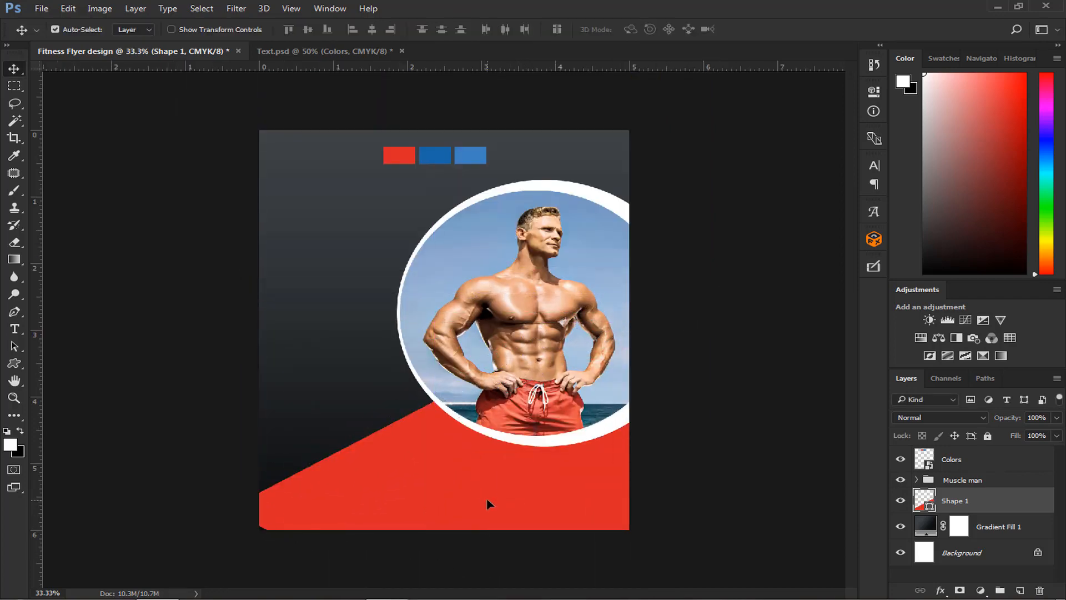
- Duplicate the red triangle layer directly above the original, beneath the Muscle man group
key("j")
left_click(15, 68)
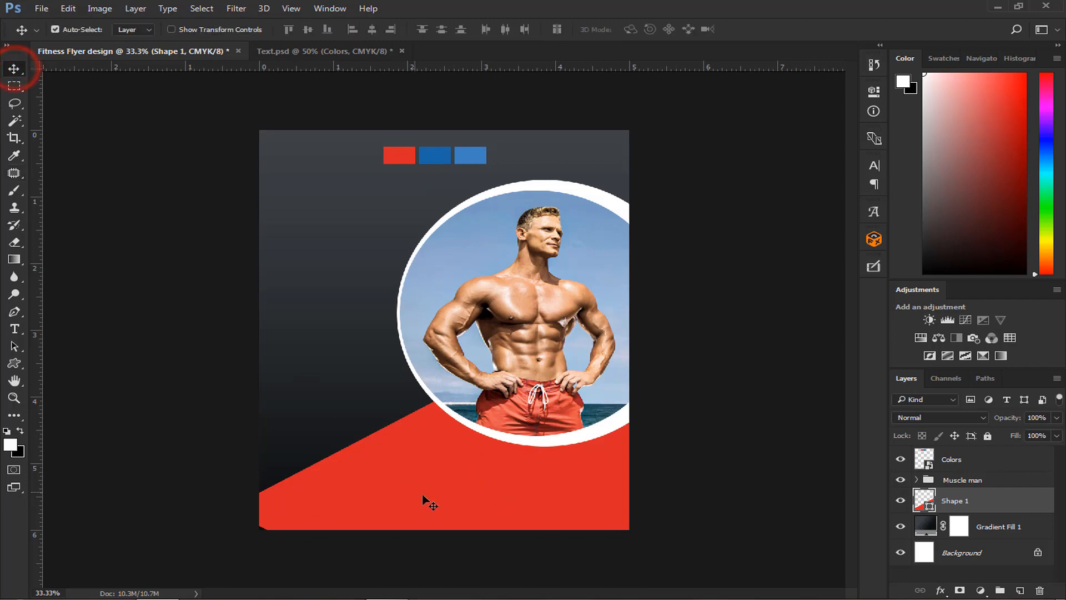
left_click_drag(423, 495, 429, 496)
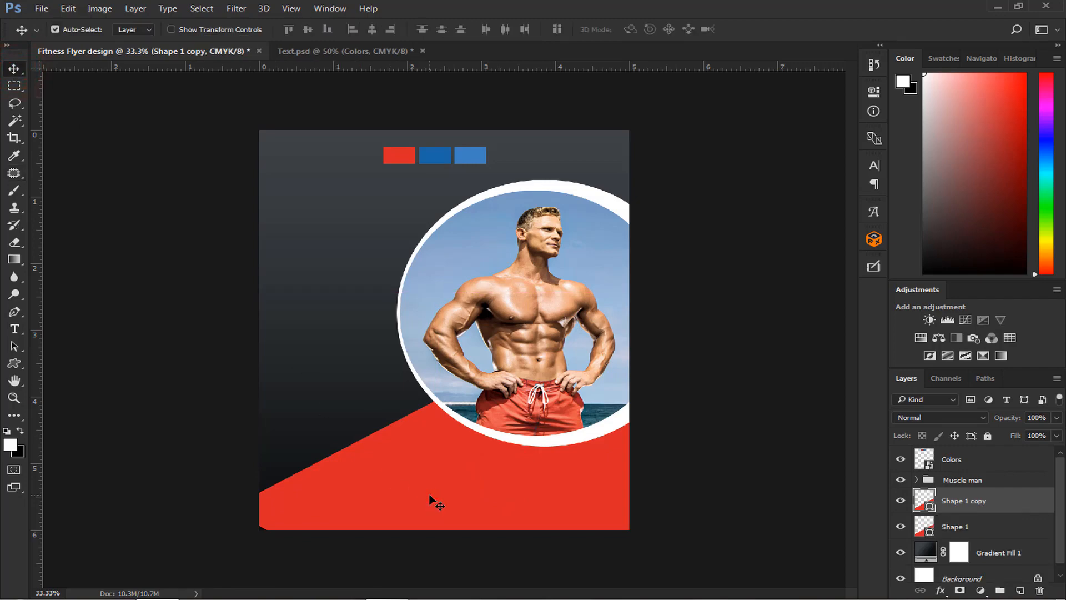
- Flip the triangle copy vertically about its upper edge and position it to cover the flyer's upper area behind the circle
key("ctrl+t")
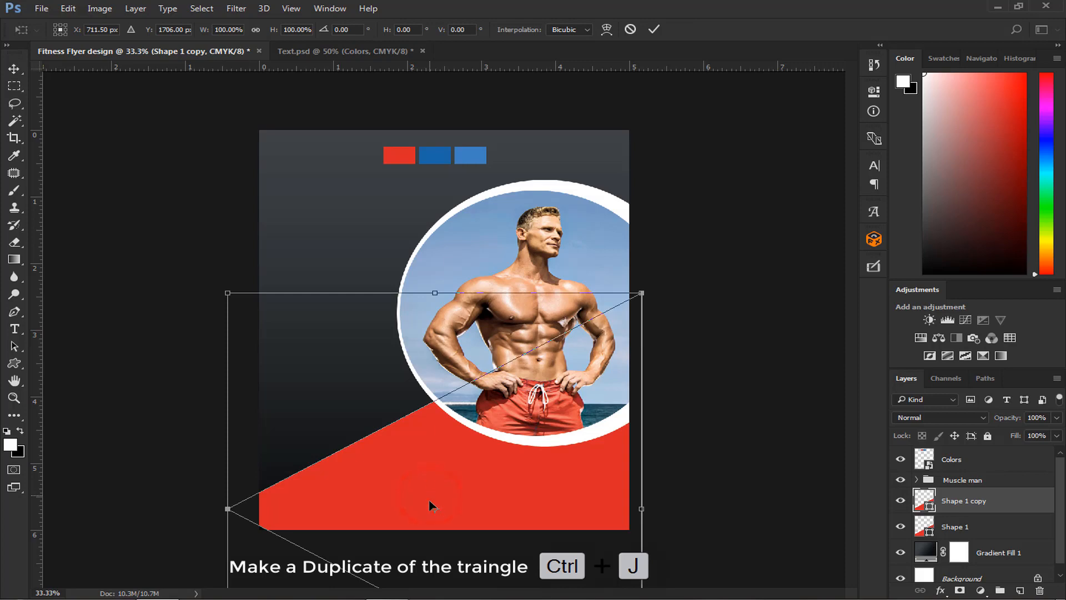
left_click_drag(434, 508, 435, 293)
right_click(473, 472)
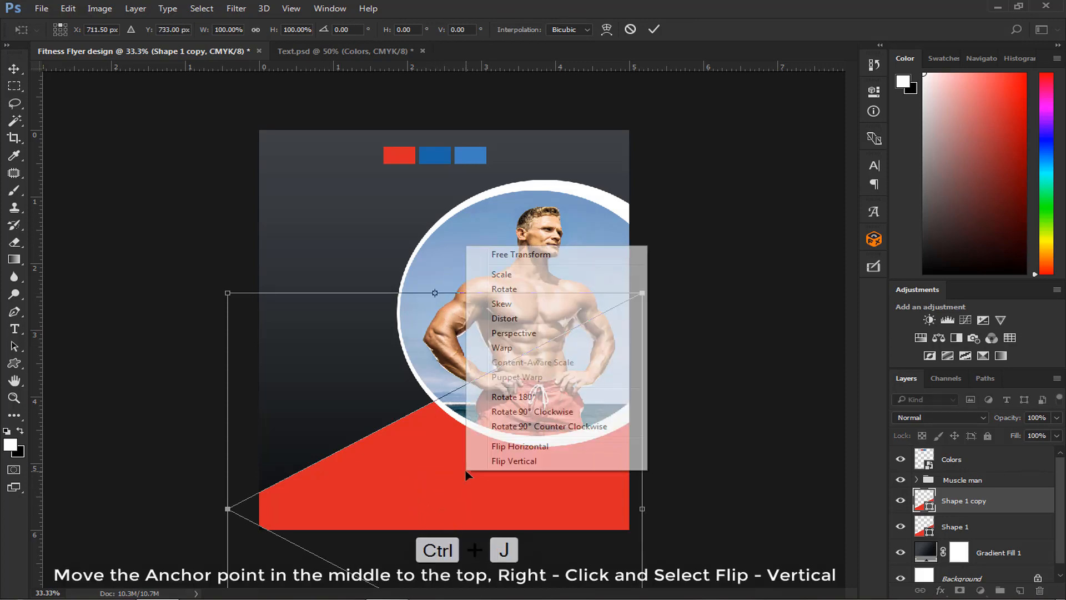
left_click(503, 461)
left_click_drag(509, 154, 503, 205)
key("Return")
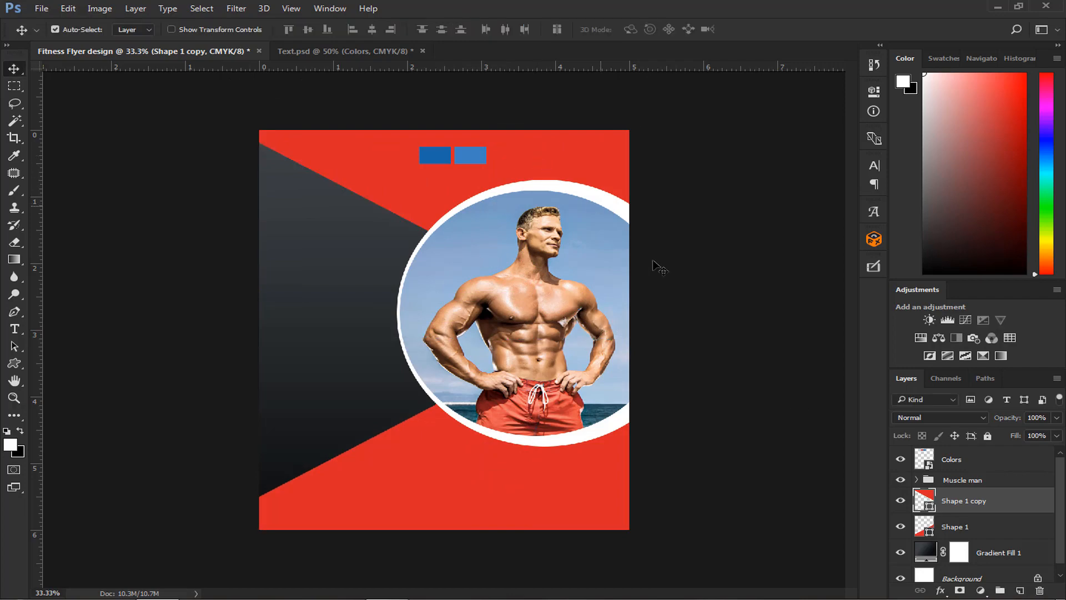
- Add a linear Gradient Overlay to the upper triangle using the BLUE preset, reversed, with a -90° angle and 119% scale
left_click(942, 591)
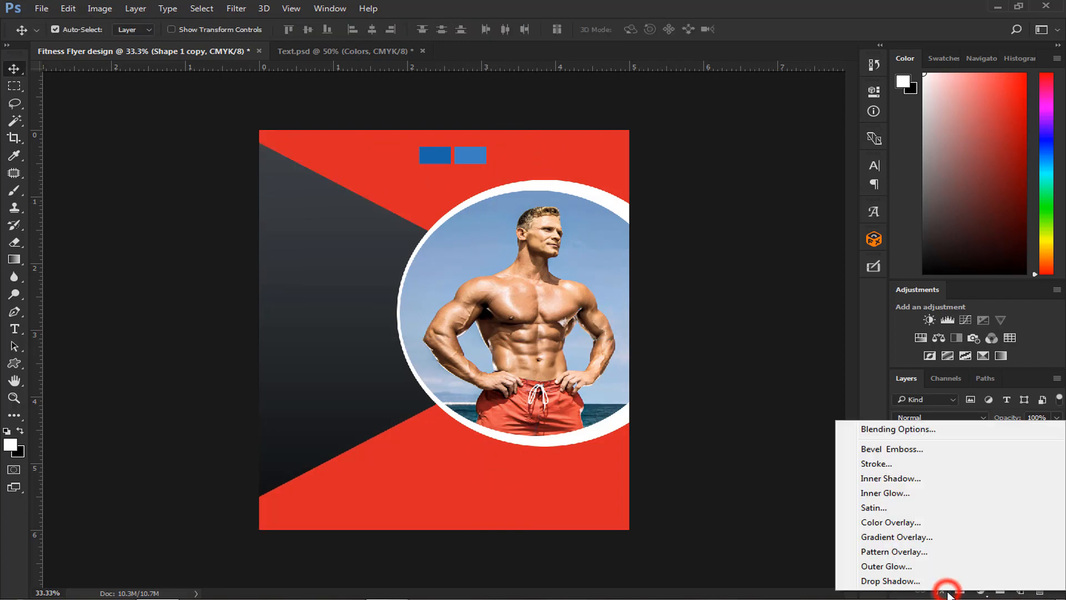
left_click(930, 536)
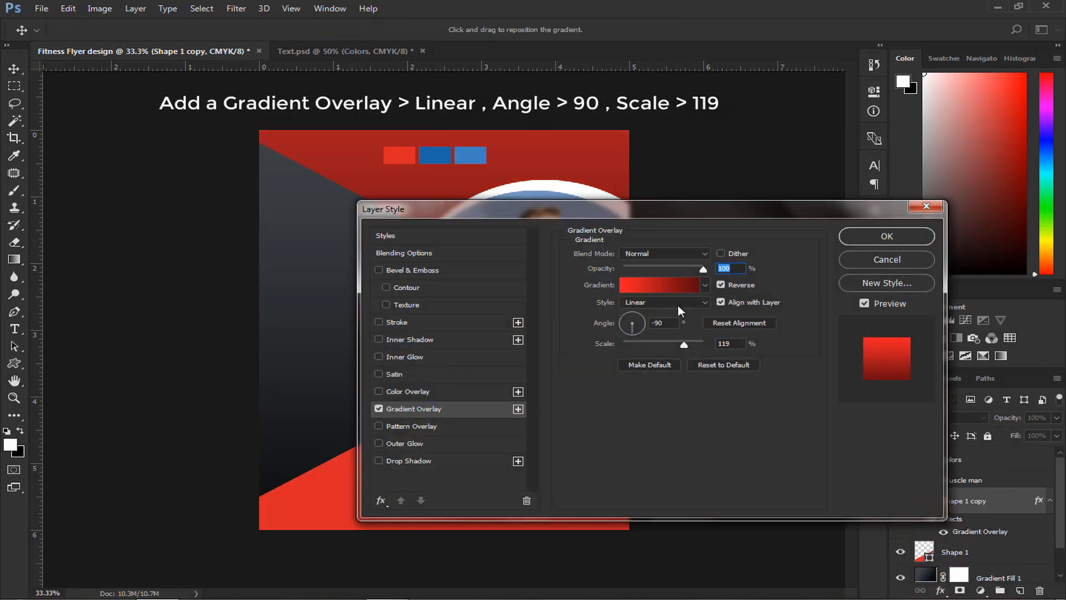
left_click_drag(623, 204, 734, 321)
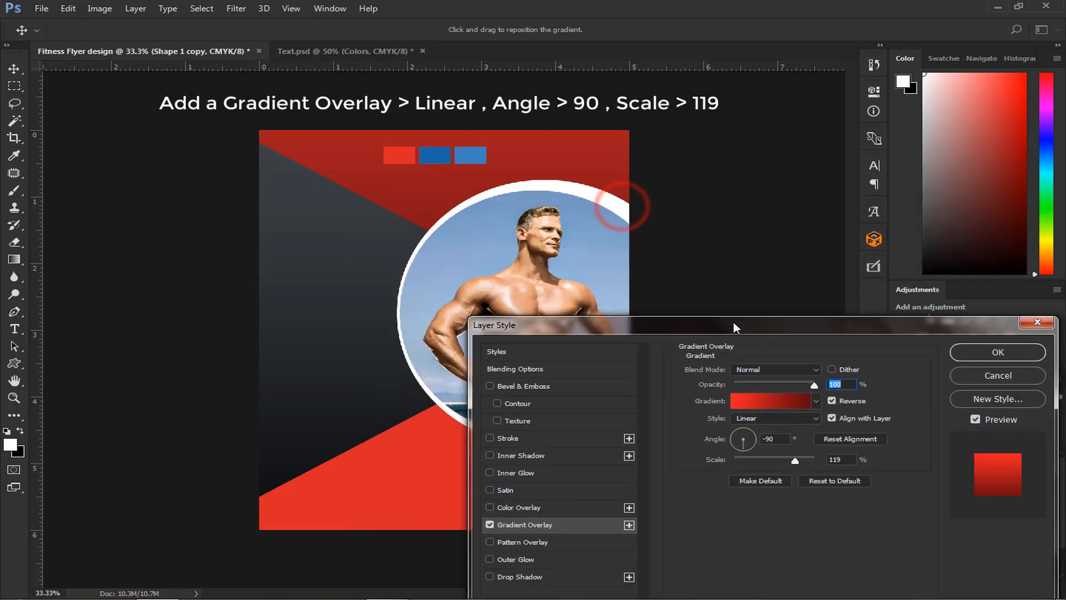
left_click(766, 399)
scroll(782, 356, "down", 2)
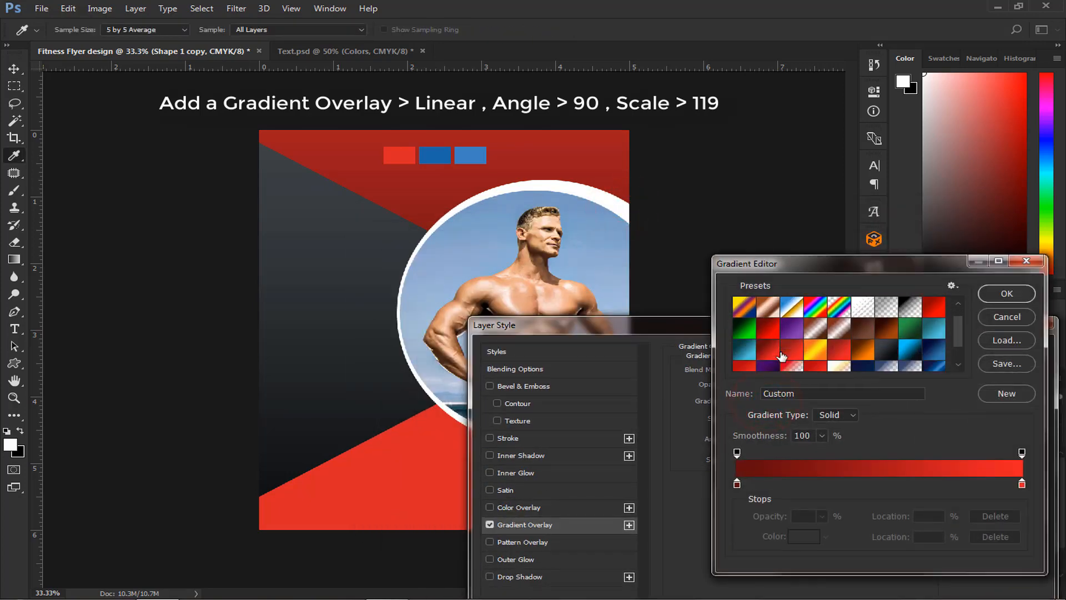
scroll(782, 356, "down", 1)
left_click(751, 365)
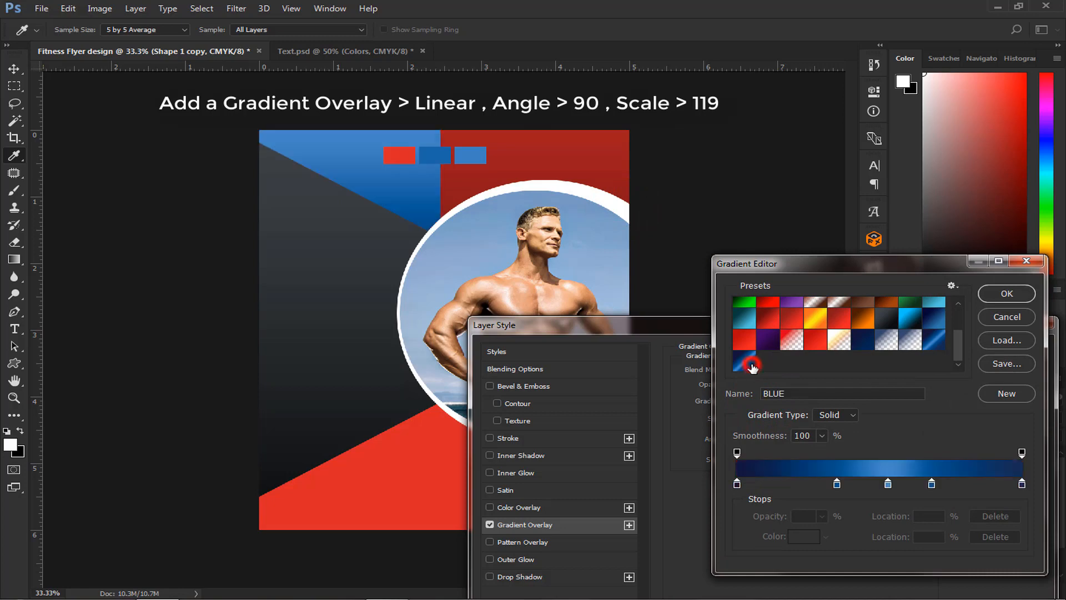
left_click(989, 295)
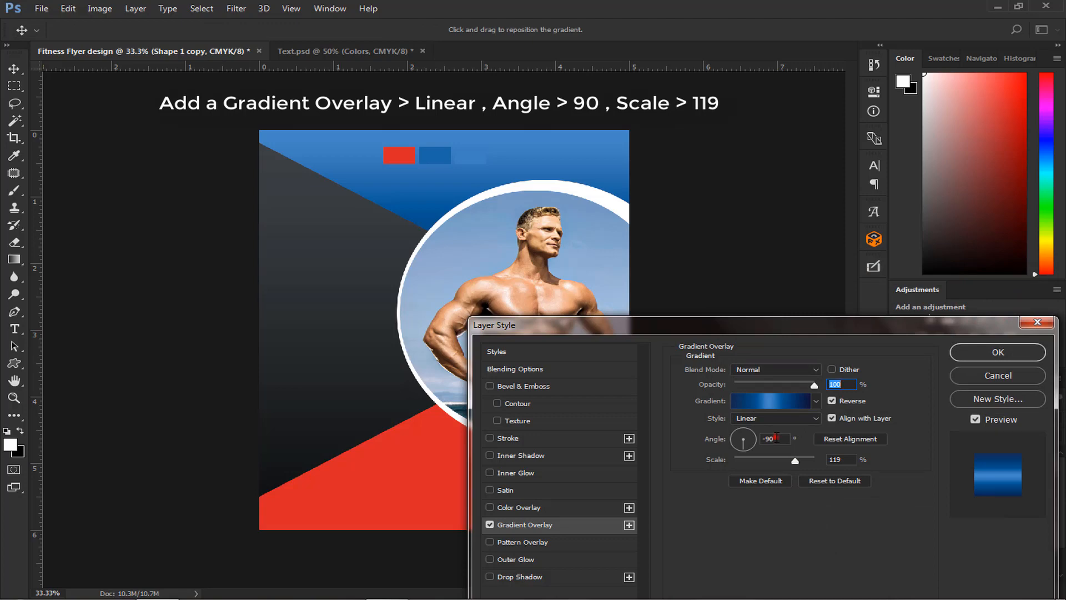
left_click_drag(777, 437, 758, 442)
left_click_drag(846, 459, 825, 461)
left_click(976, 351)
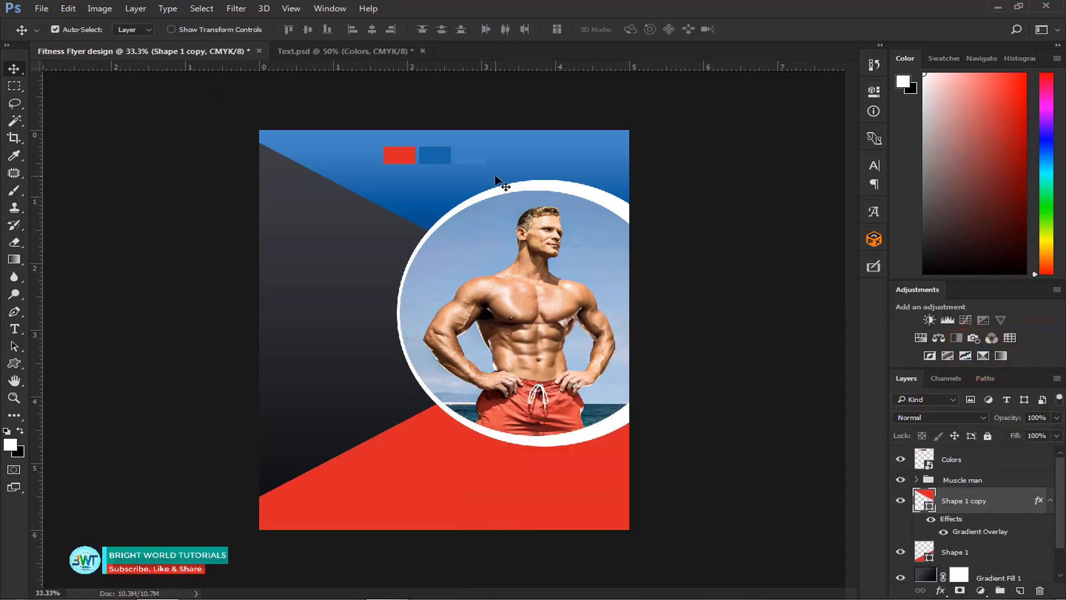
- Duplicate the upper blue triangle layer and clear the layer style from the copy
key("ctrl+j")
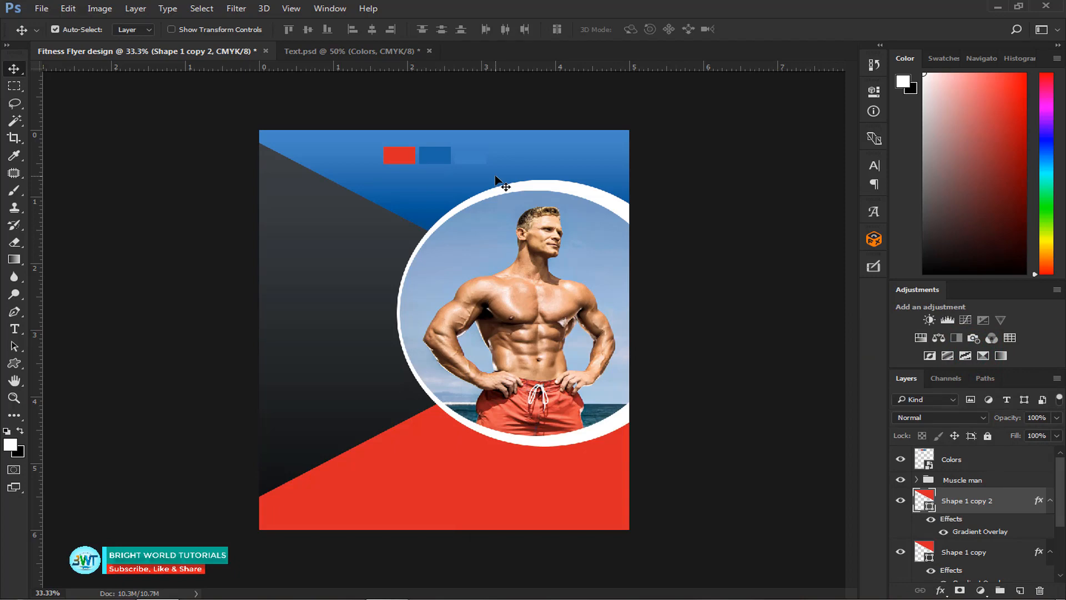
right_click(1038, 503)
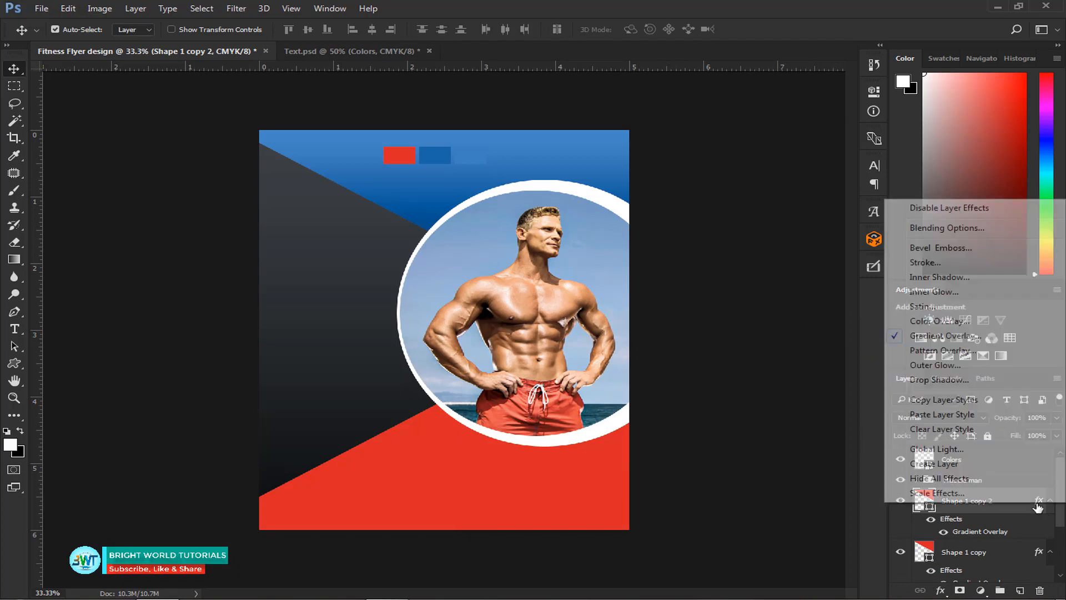
left_click(976, 431)
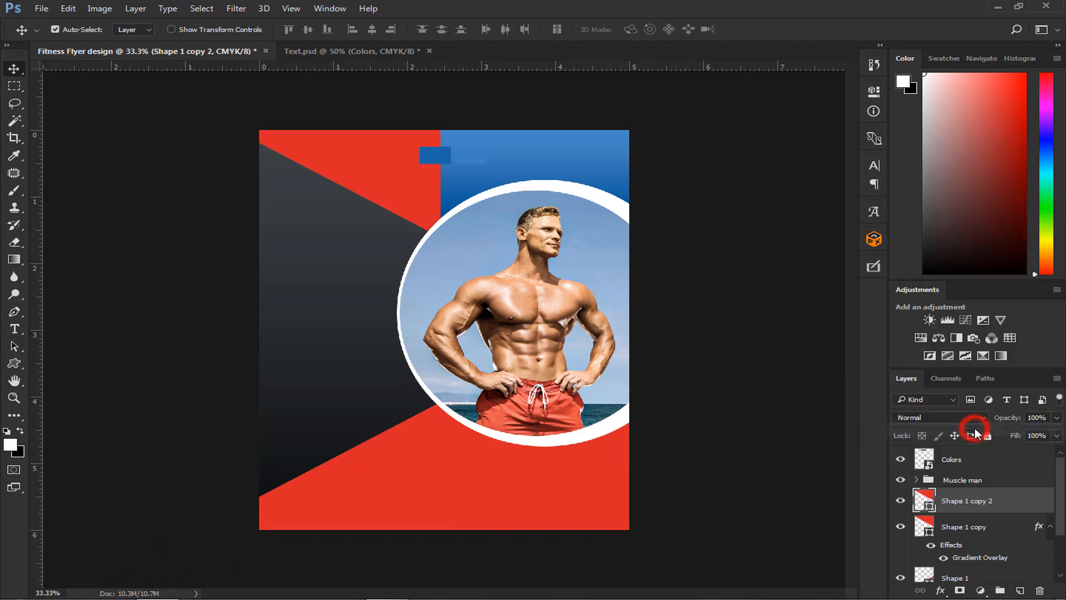
left_click(967, 501)
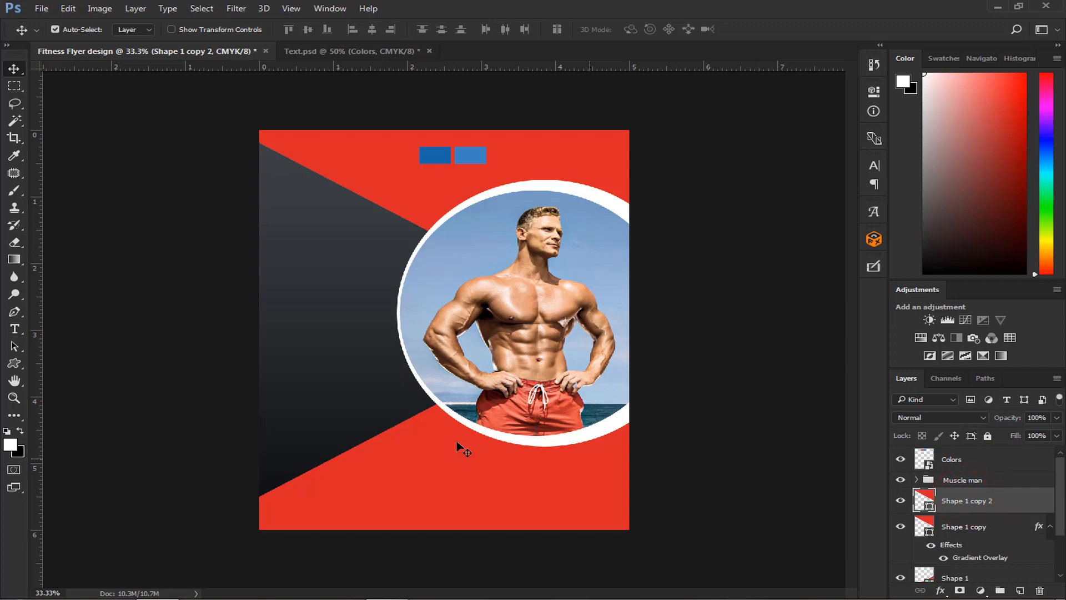
- Cut a curved area out of the upper red triangle copy with the Pen tool and Subtract Front Shape, arcing just above the photo's white ring
left_click(12, 314)
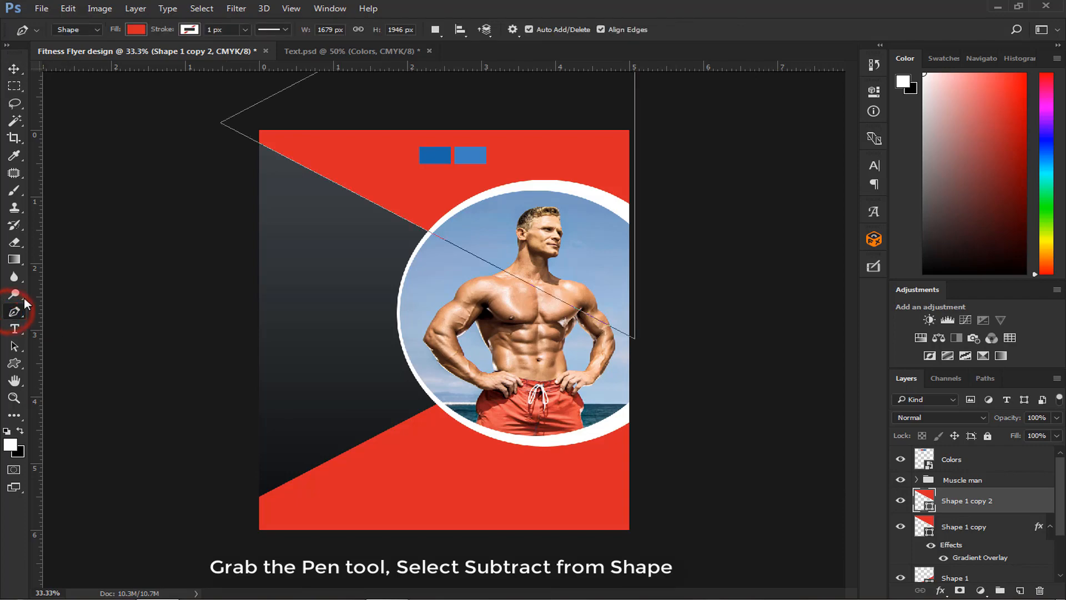
left_click(434, 31)
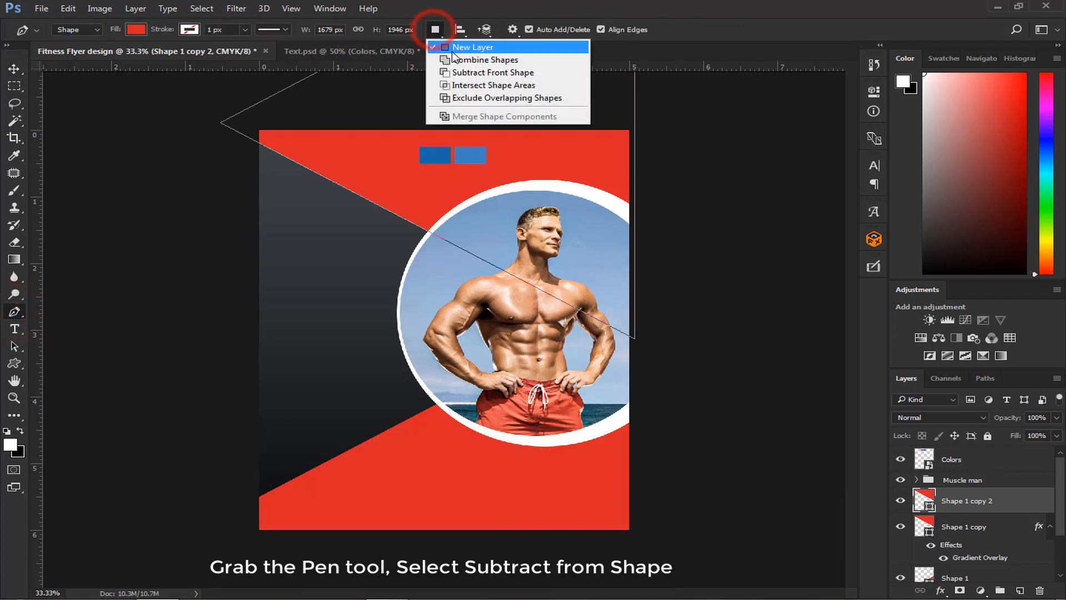
left_click(462, 73)
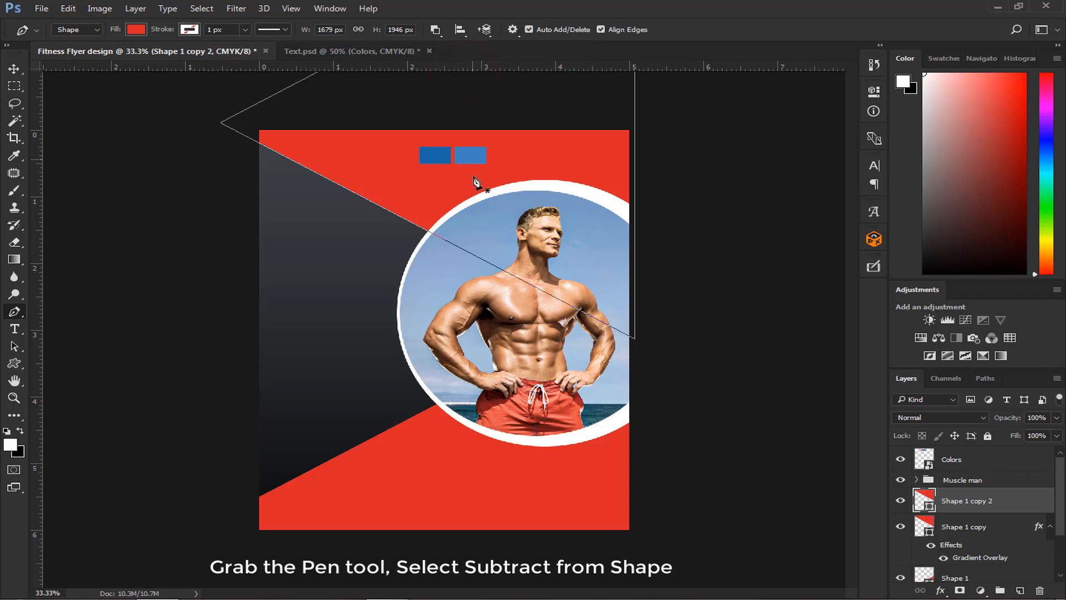
key("ctrl+plus")
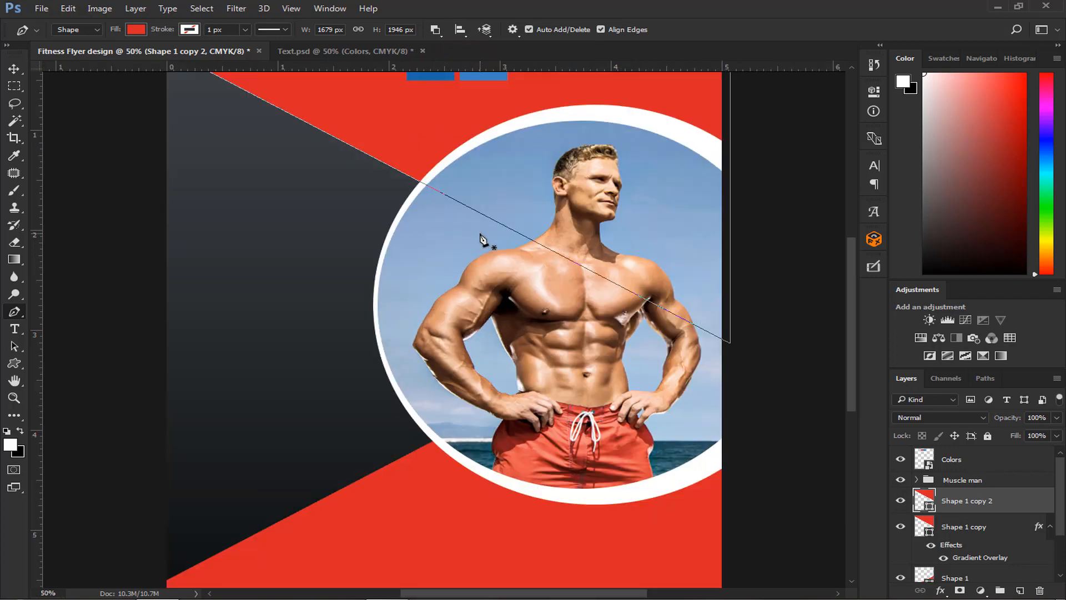
scroll(481, 239, "up", 5)
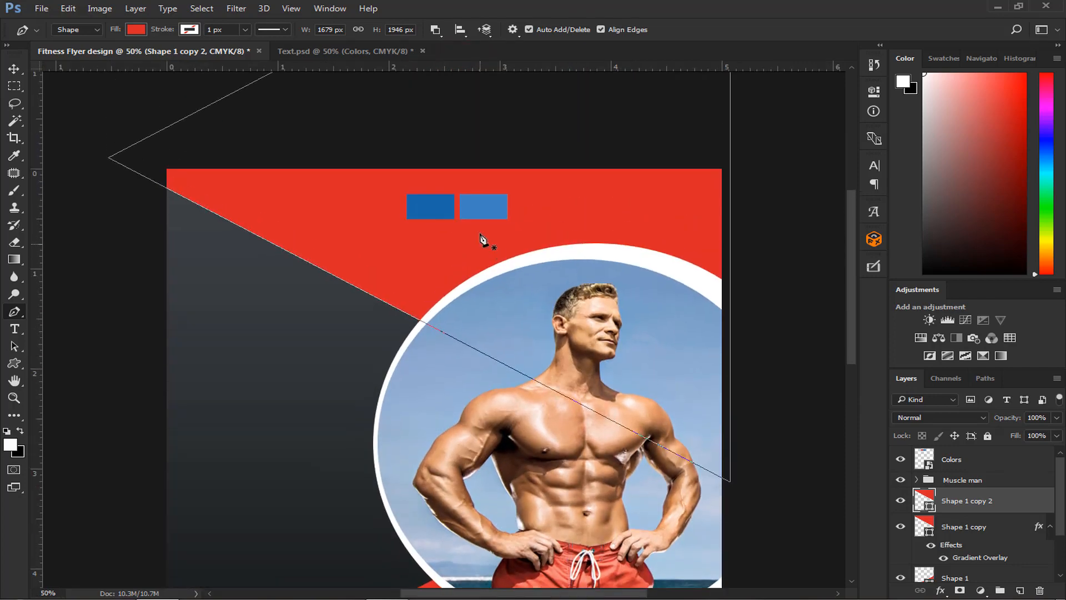
left_click(329, 310)
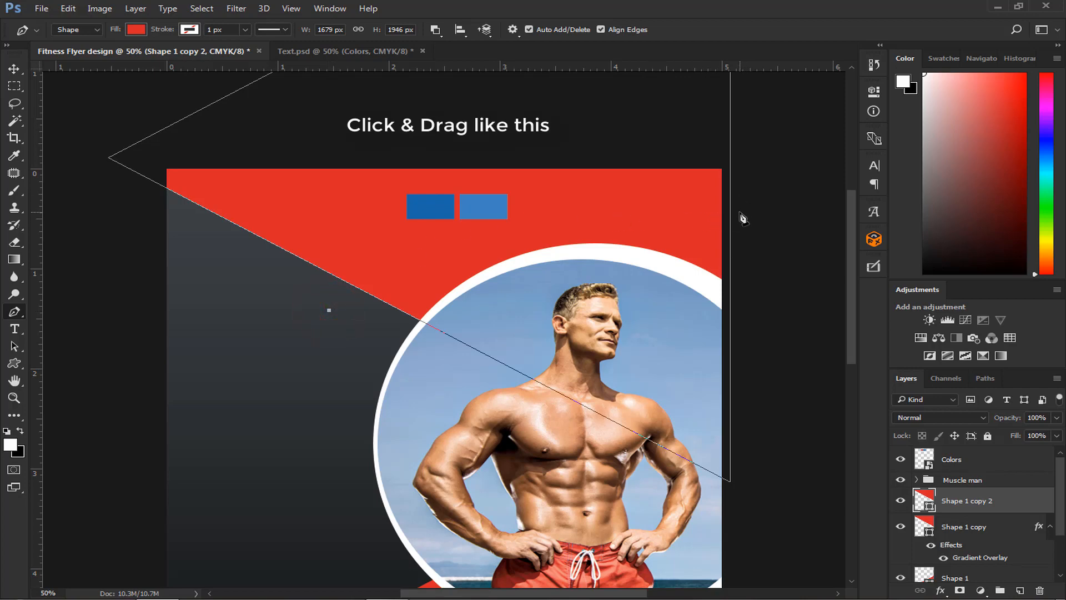
left_click_drag(741, 214, 758, 287)
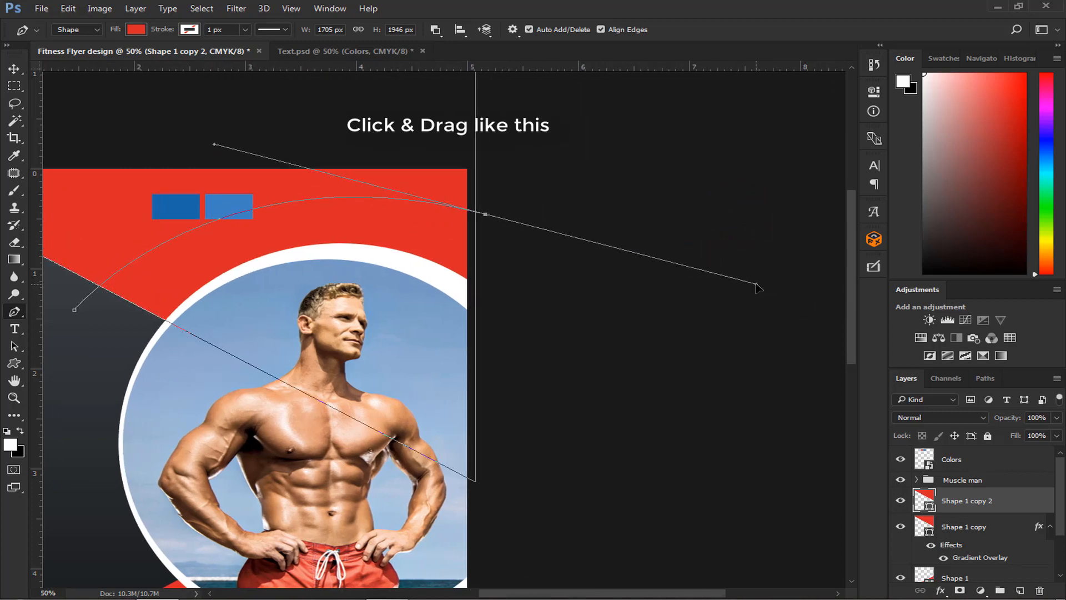
left_click_drag(758, 287, 757, 284)
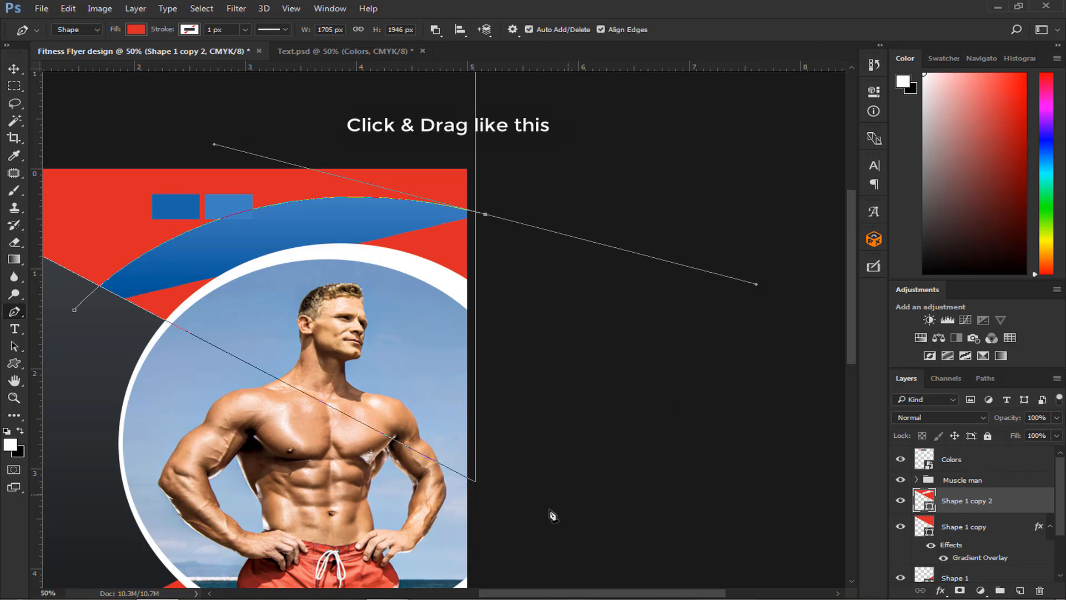
left_click(525, 533)
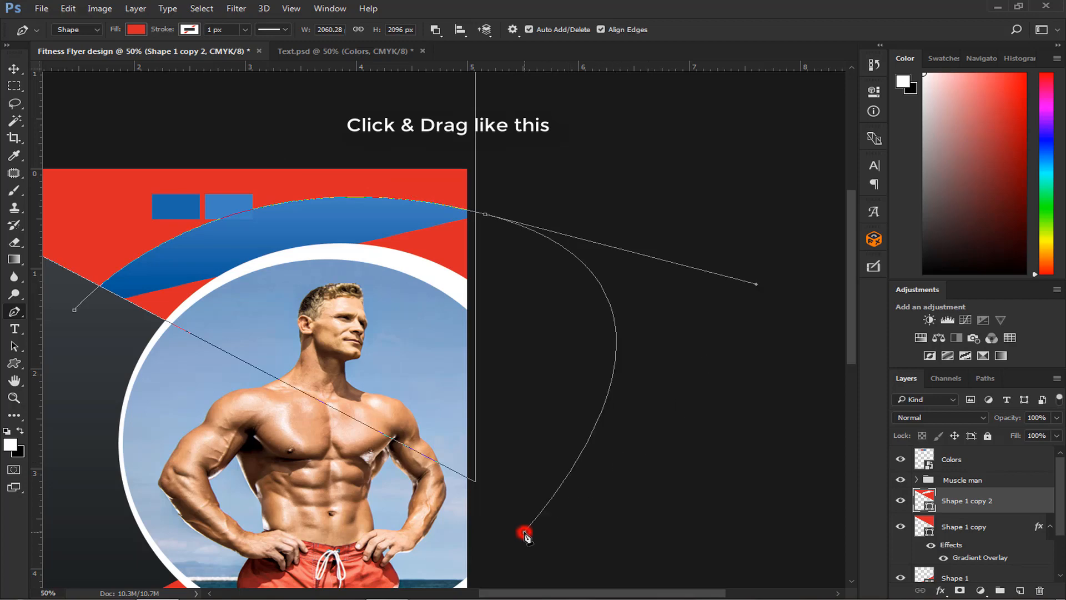
left_click(67, 351)
left_click(74, 310)
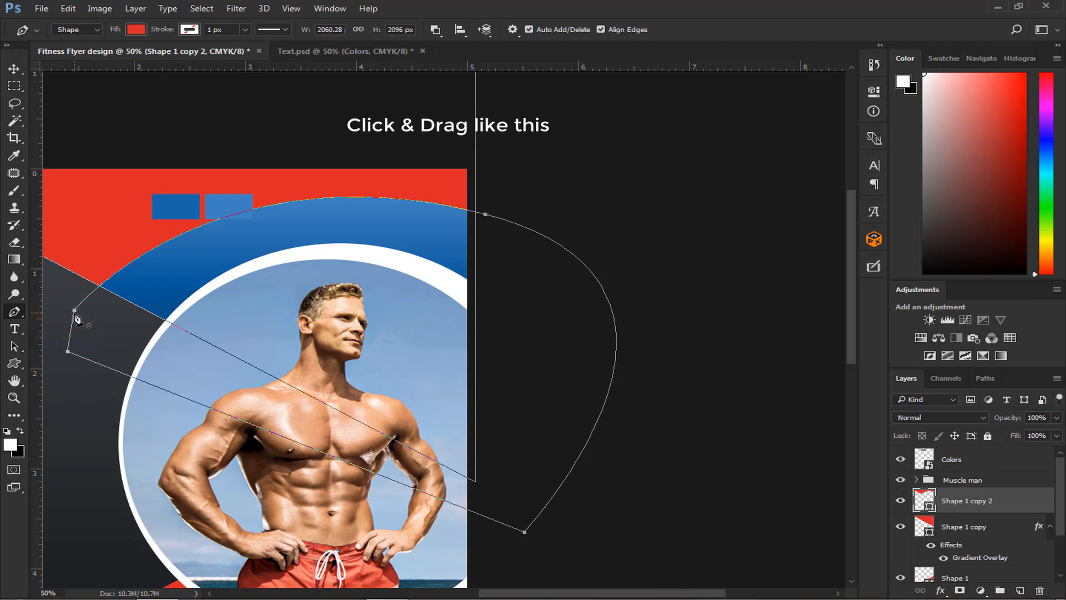
scroll(74, 314, "down", 4)
key("ctrl+plus")
key("ctrl+plus")
key("ctrl+plus")
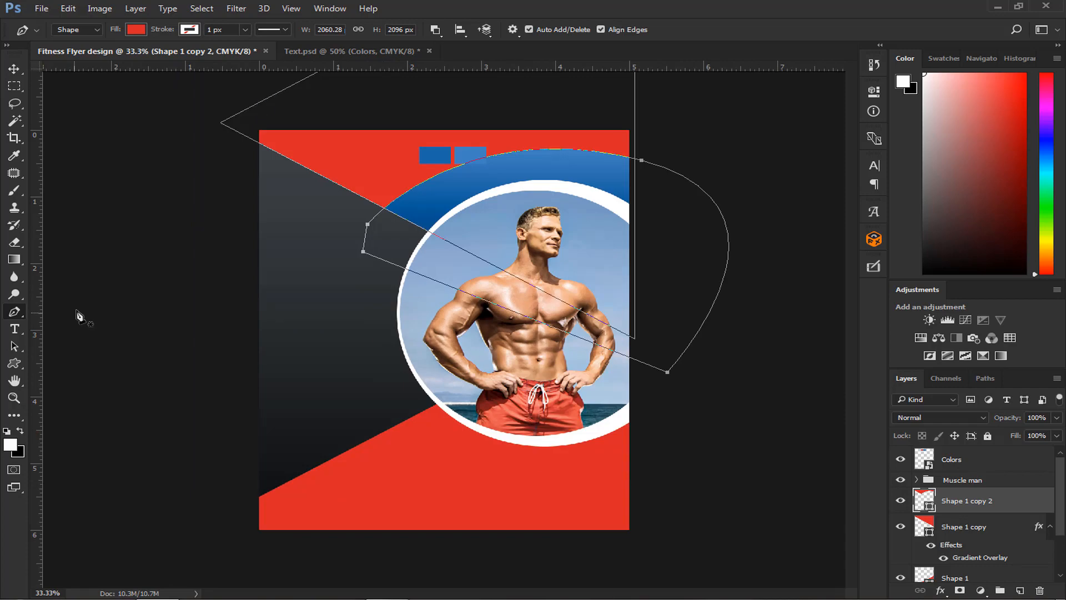
left_click(14, 68)
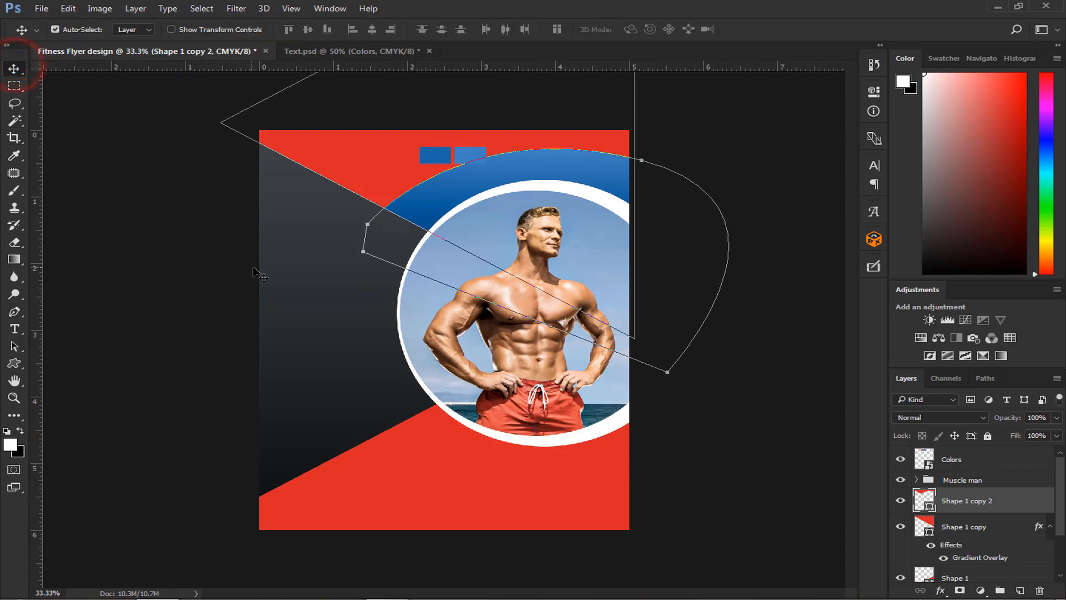
left_click(280, 261)
left_click(352, 160)
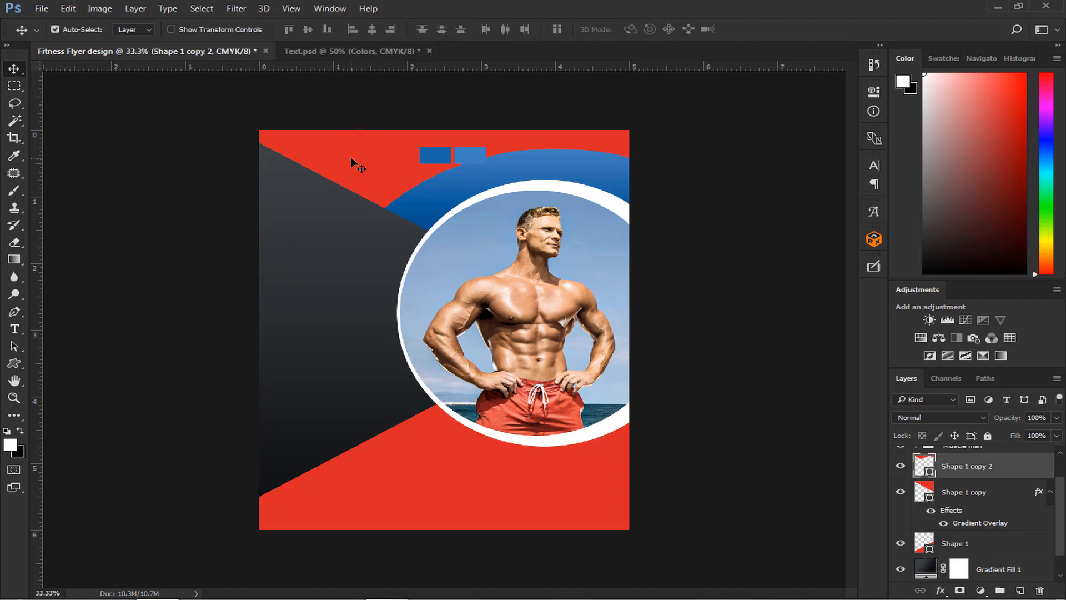
- Try filling the upper red shape with the darker blue sample color, 1b67a6
key("ctrl+plus")
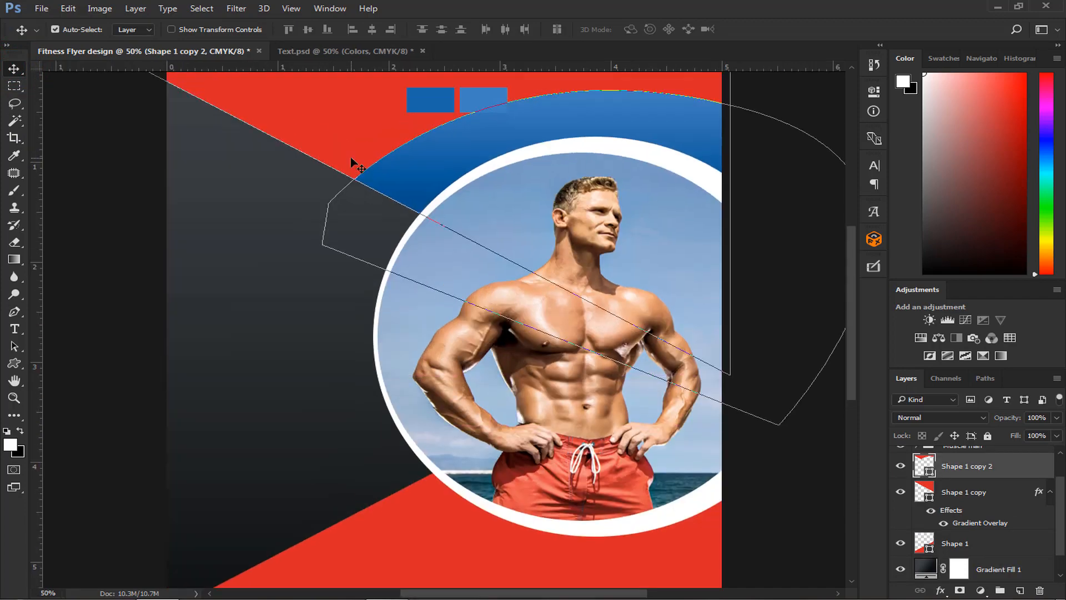
scroll(351, 157, "up", 4)
scroll(351, 157, "down", 4)
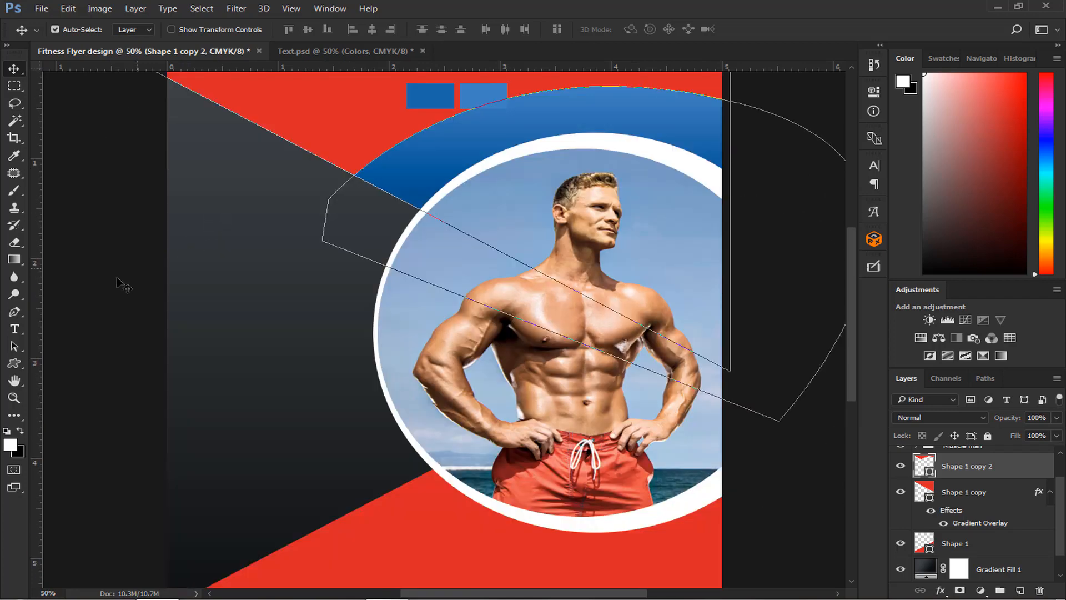
left_click(15, 312)
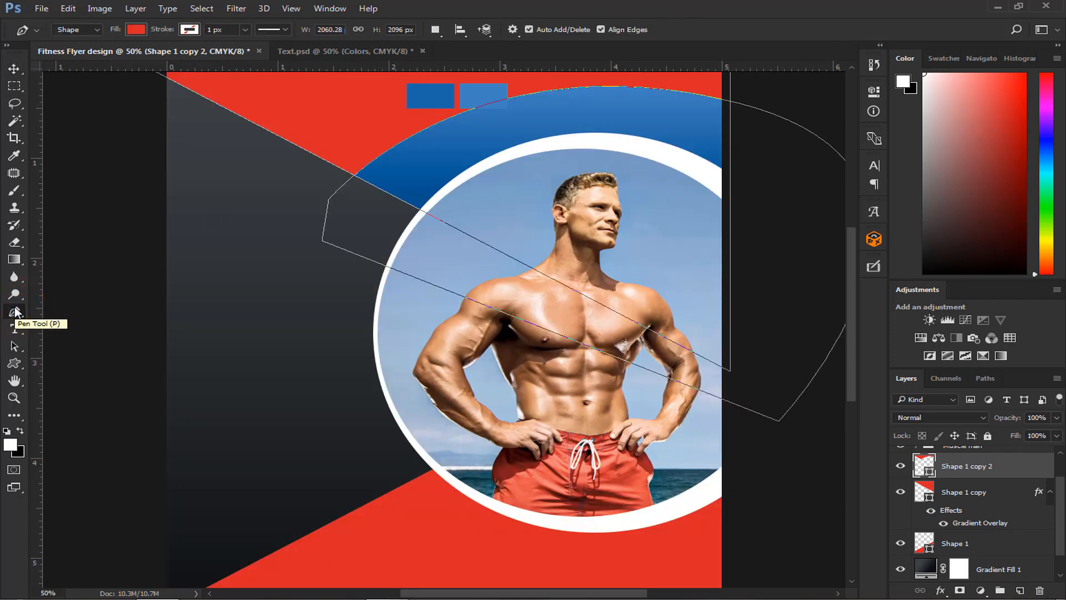
left_click(132, 29)
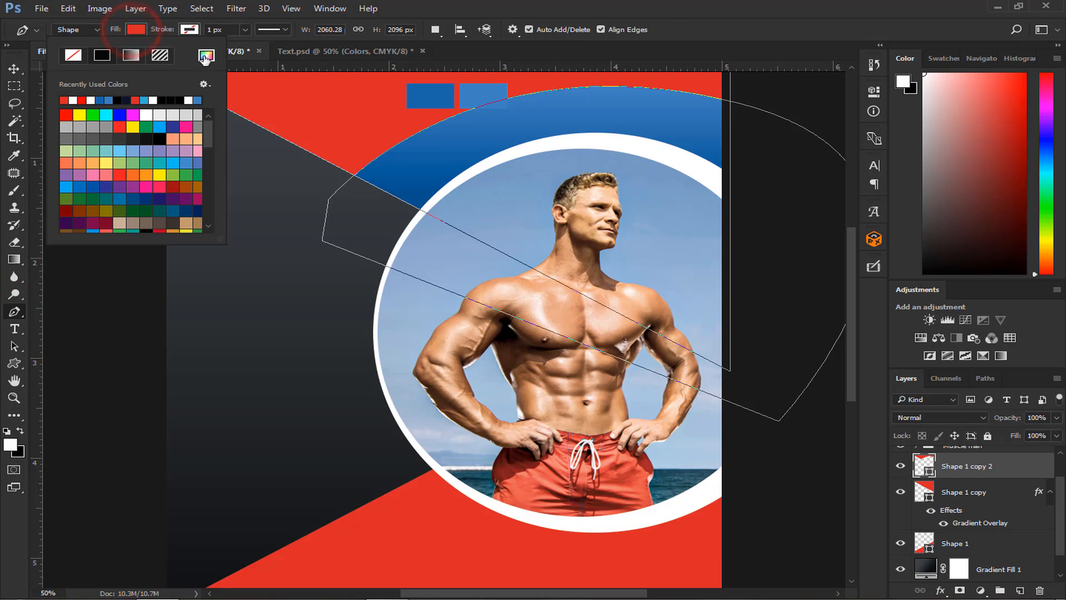
left_click(204, 54)
left_click(435, 98)
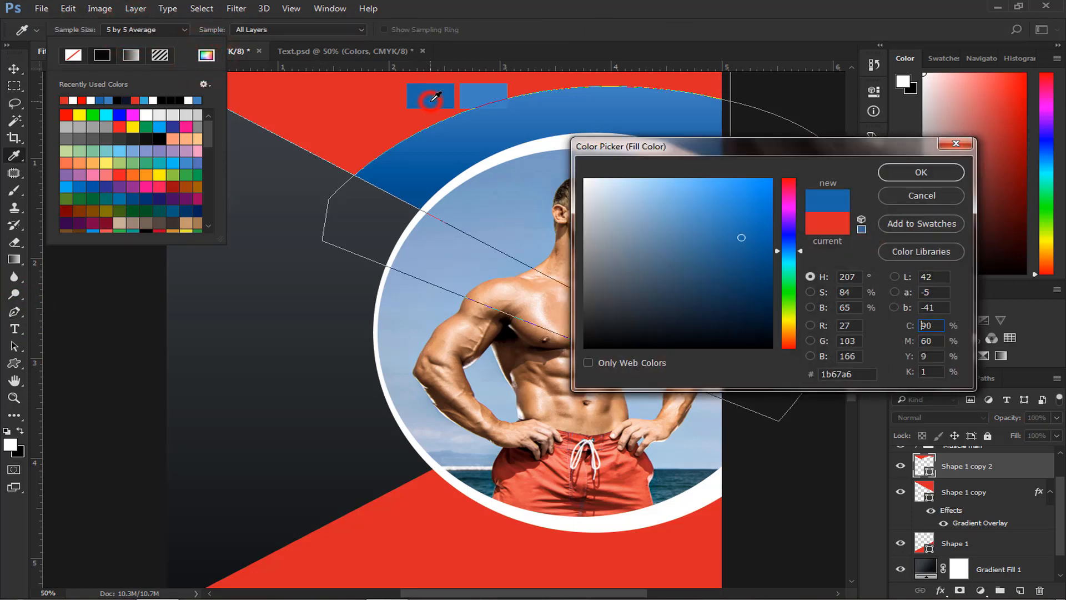
left_click(901, 168)
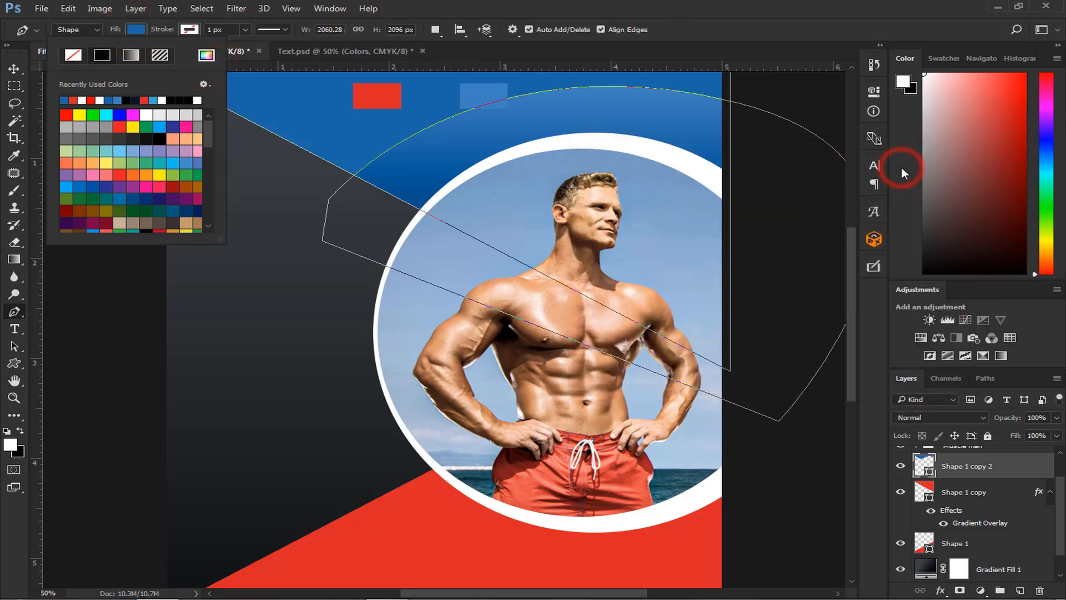
left_click(788, 200)
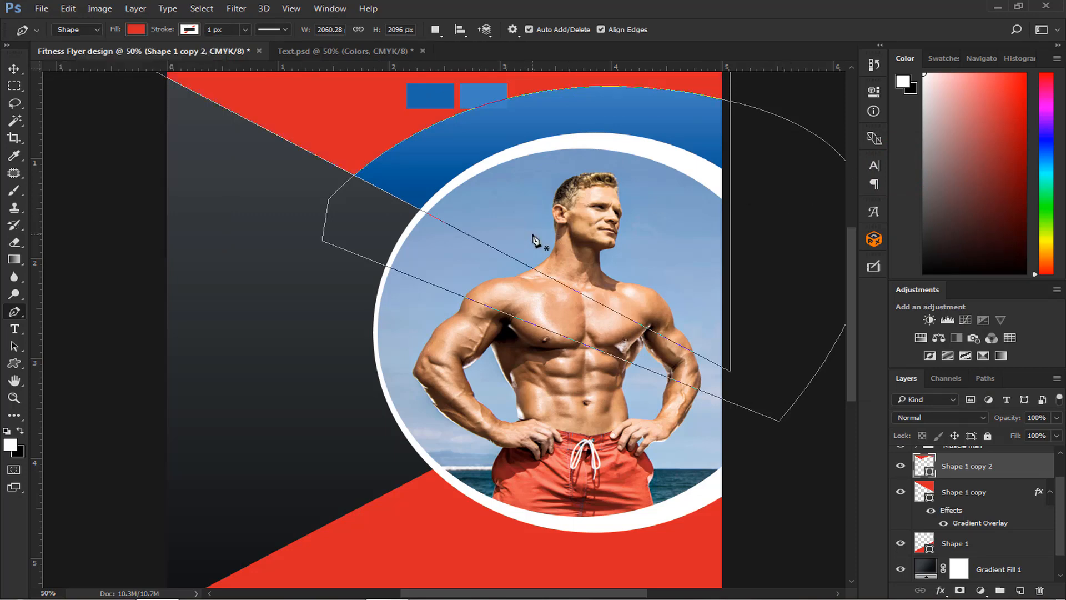
left_click(14, 69)
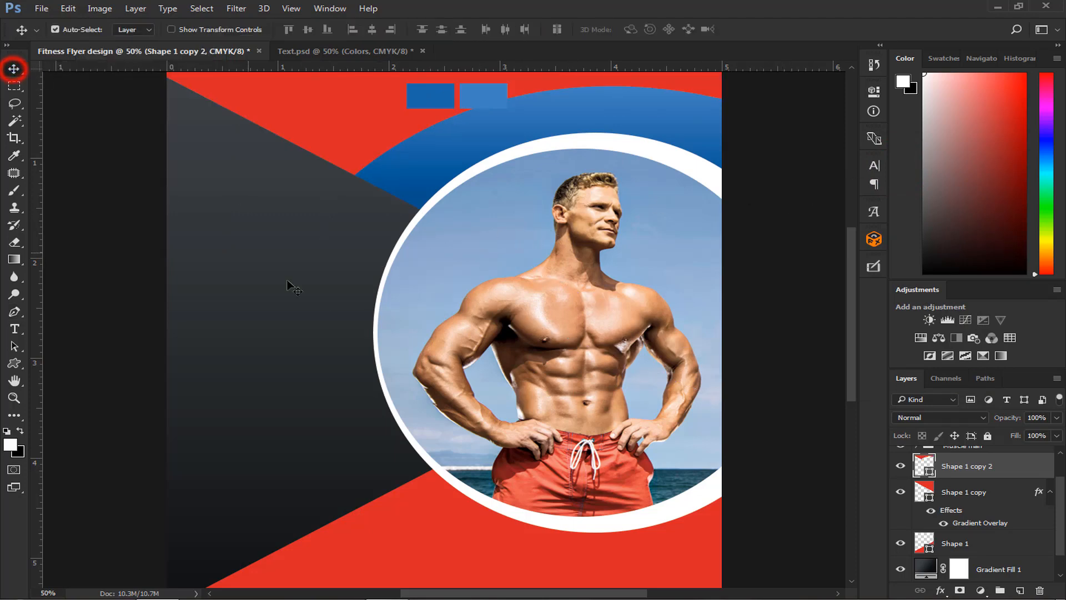
- Select the Gradient Fill 1 layer and set the Pen tool's shape fill to the darker blue sample color, 1b67a6
scroll(918, 470, "down", 1)
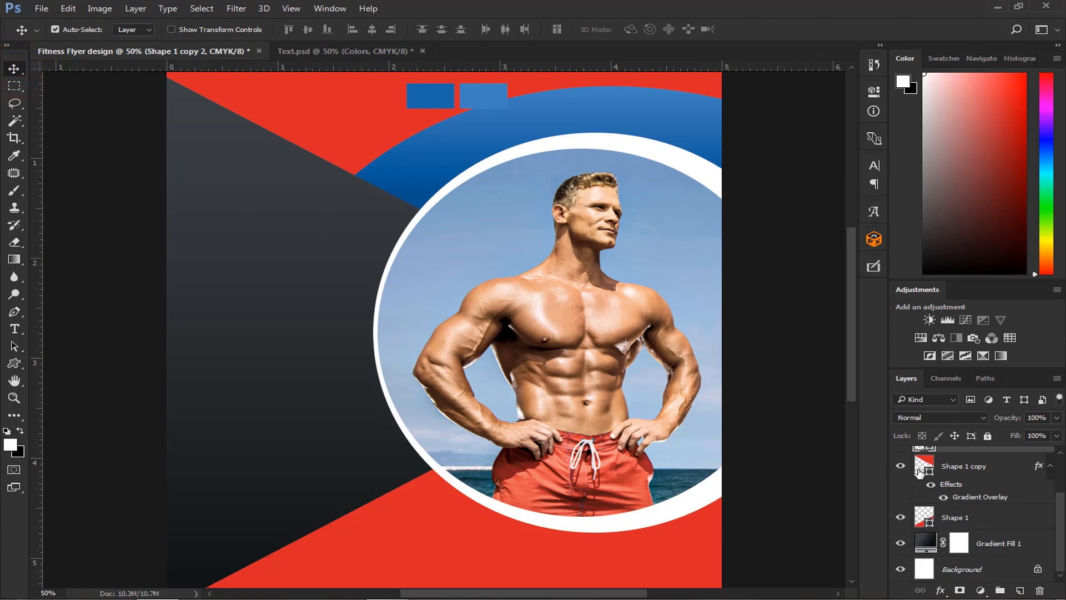
left_click(997, 547)
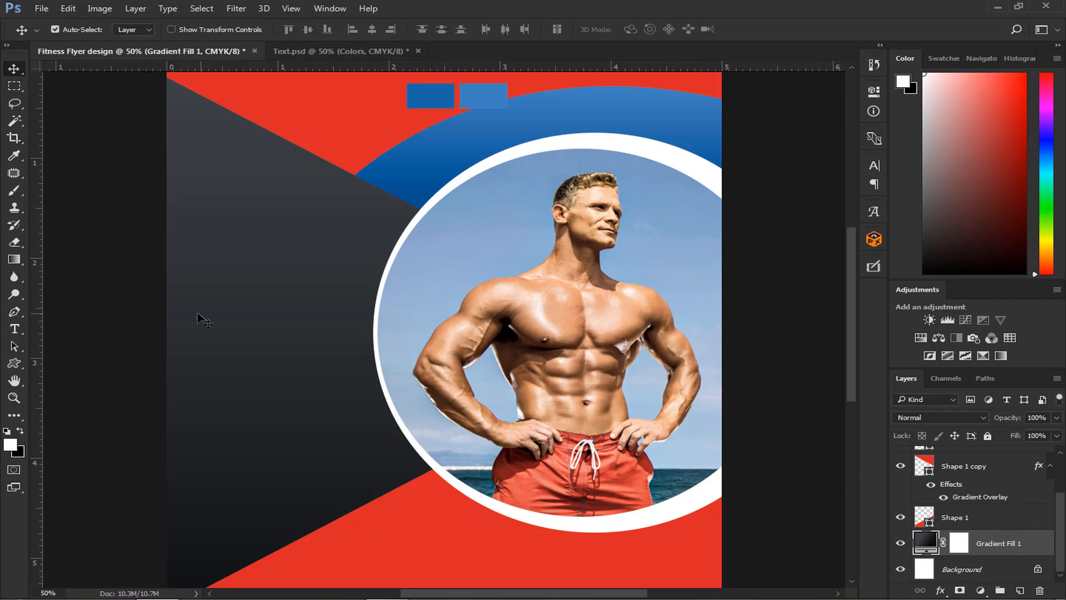
left_click(18, 306)
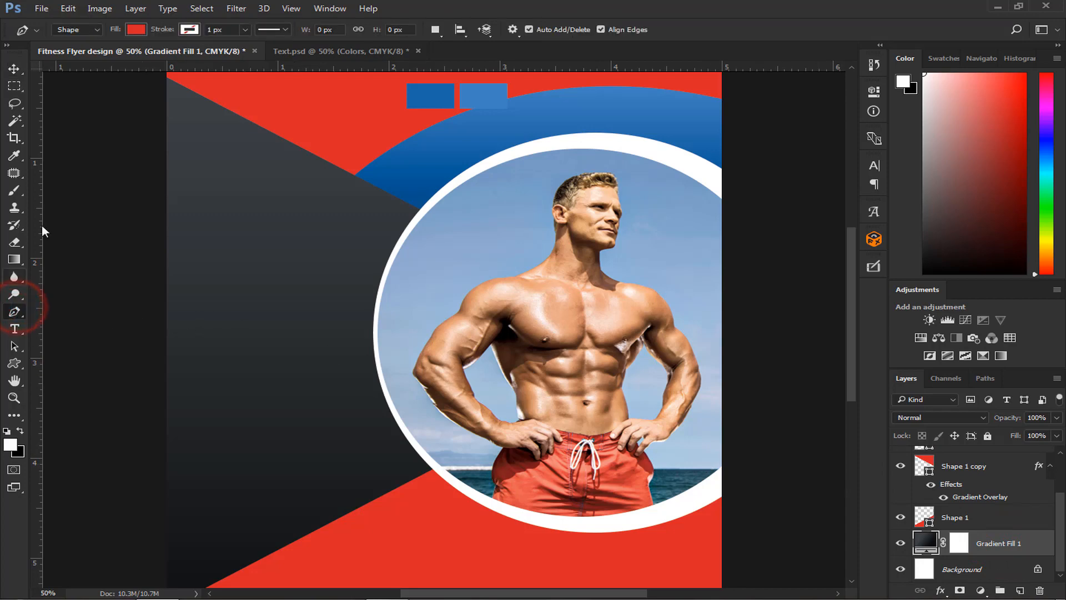
left_click(141, 32)
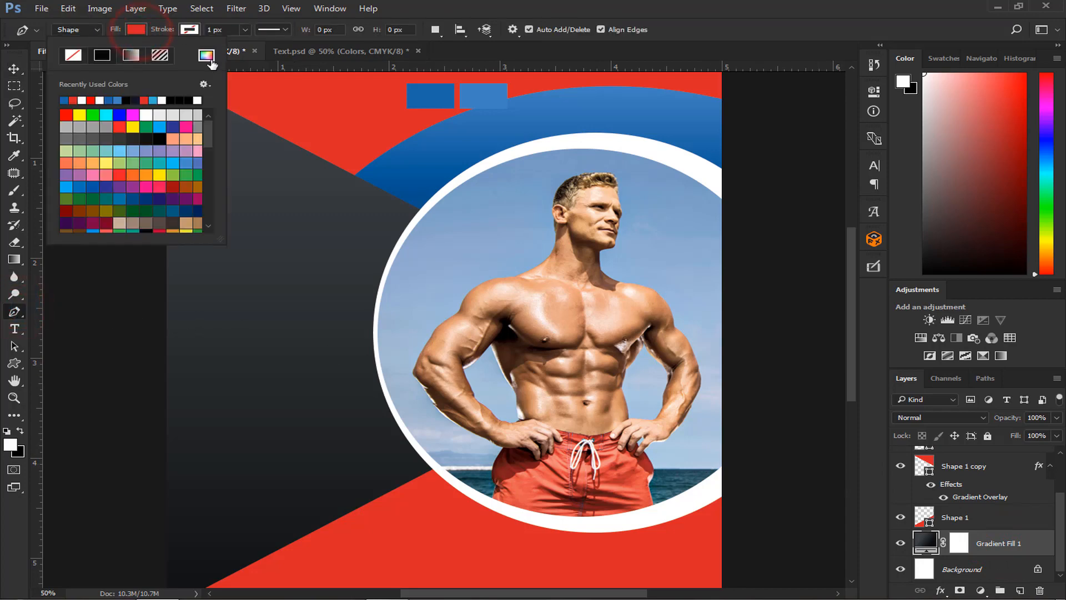
left_click(208, 56)
left_click(439, 94)
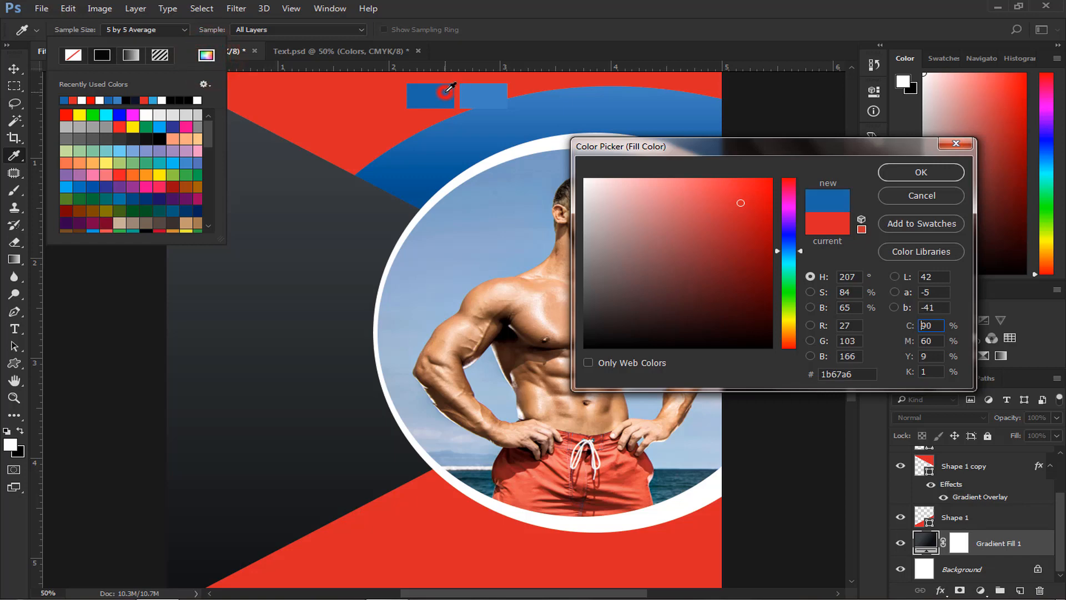
left_click(921, 173)
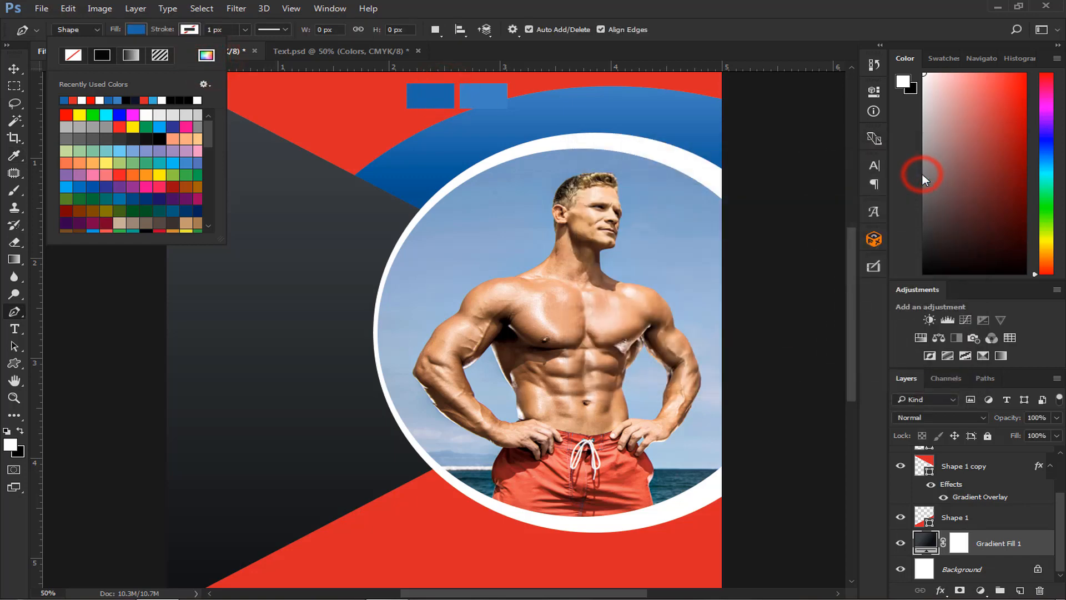
left_click(711, 28)
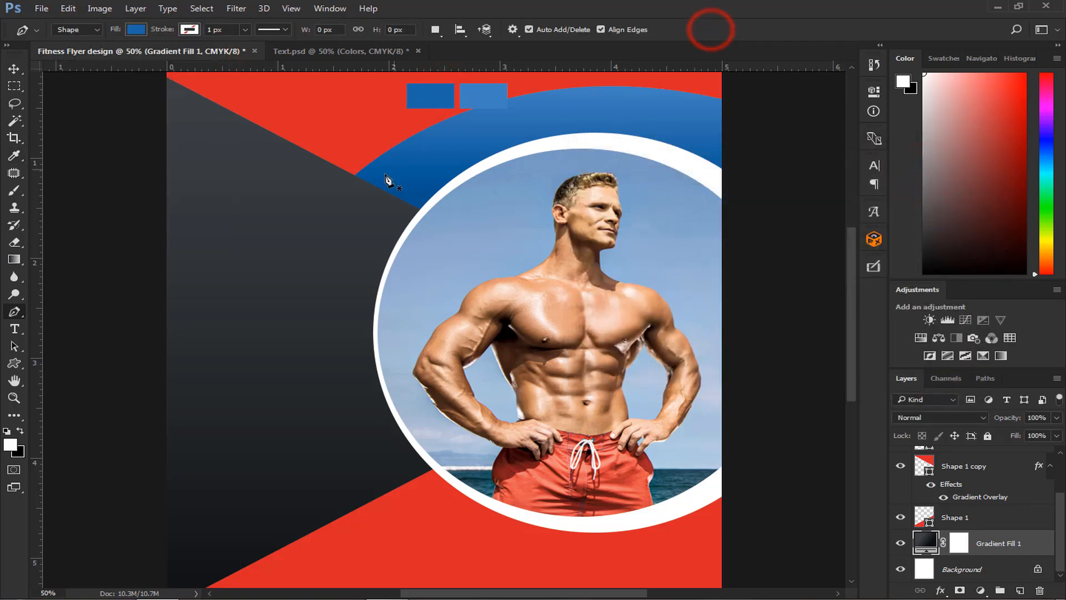
- Place four vertical and four horizontal guides over the dark area beside the photo to mark the corners of a side shape
left_click_drag(39, 285, 291, 278)
left_click_drag(35, 352, 363, 369)
left_click_drag(317, 68, 308, 248)
left_click_drag(216, 66, 206, 175)
left_click_drag(36, 331, 161, 325)
left_click_drag(246, 66, 230, 481)
left_click_drag(36, 428, 389, 444)
scroll(271, 485, "down", 1)
scroll(271, 484, "down", 3)
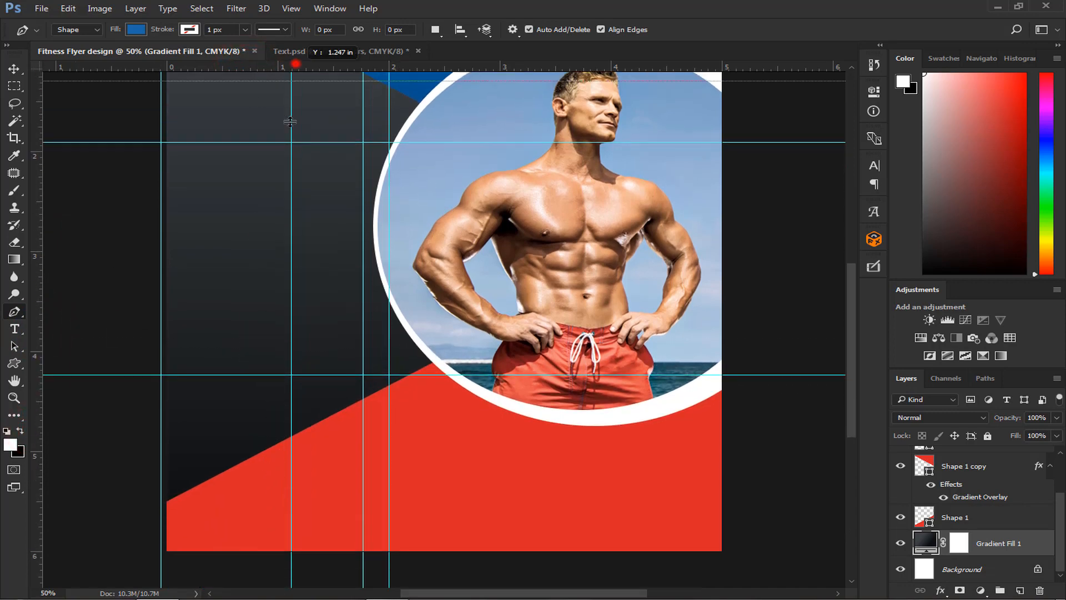
left_click_drag(292, 67, 254, 492)
scroll(261, 452, "up", 5)
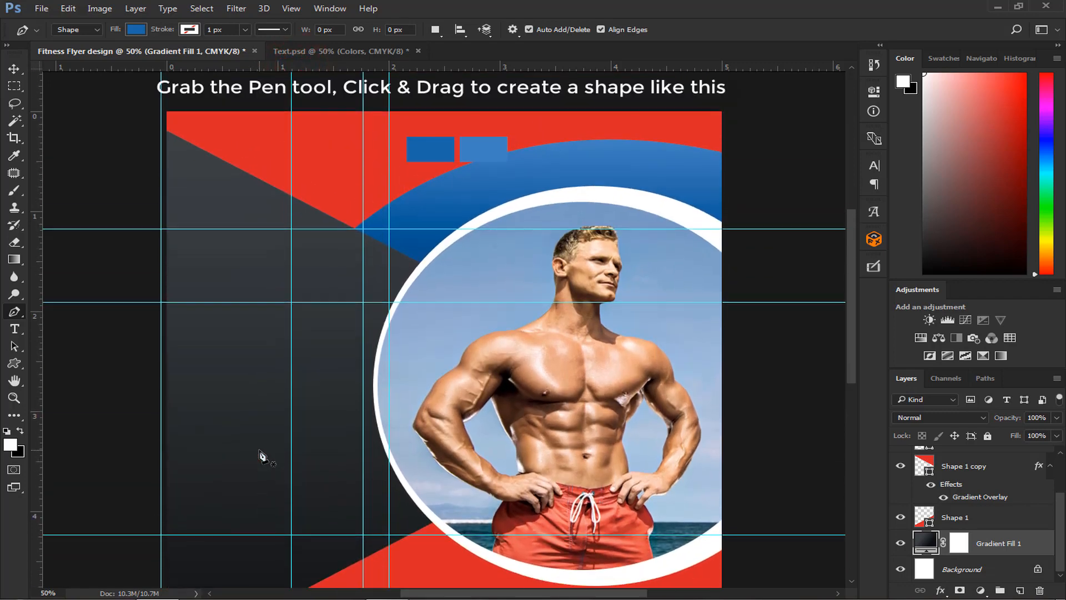
- Draw a closed blue Pen shape along the flyer's left edge, with a slanted upper edge, an inward-curving right side and a lower edge following the red triangle
left_click(161, 217)
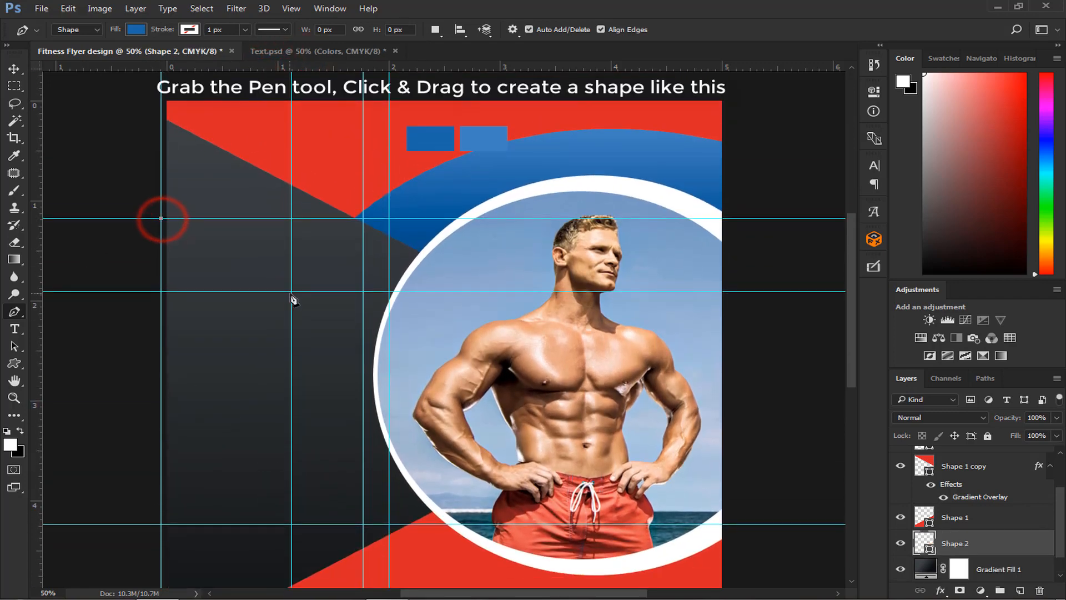
left_click(291, 291)
left_click_drag(392, 525, 511, 578)
key("ctrl+minus")
key("ctrl+plus")
scroll(512, 584, "down", 3)
left_click(389, 379)
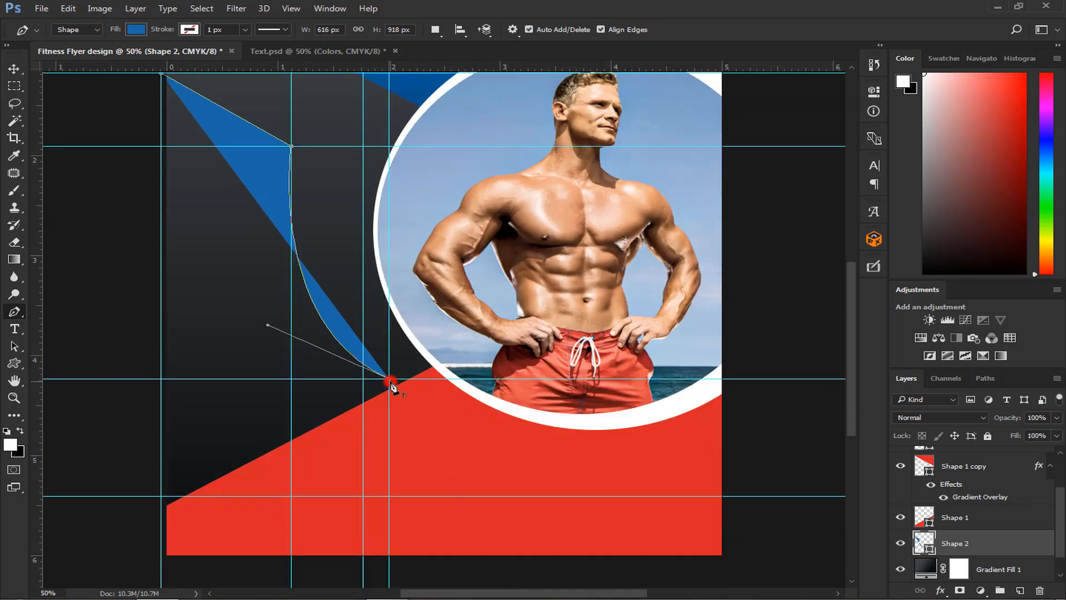
left_click(152, 507)
scroll(128, 166, "up", 5)
left_click(132, 191)
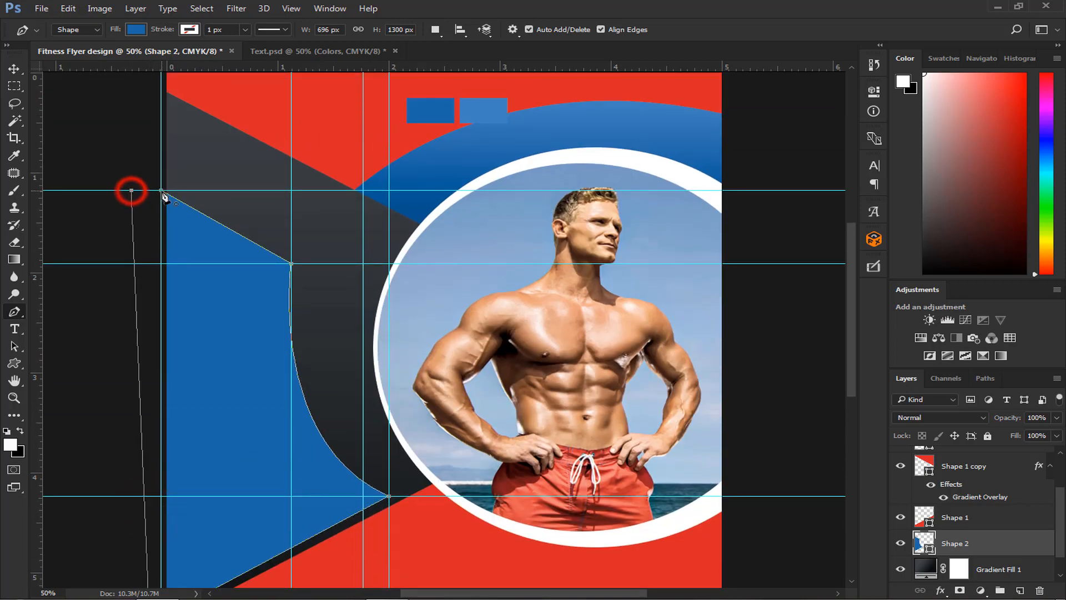
left_click(161, 191)
- Clear all guides from the flyer
left_click(14, 69)
key("ctrl+minus")
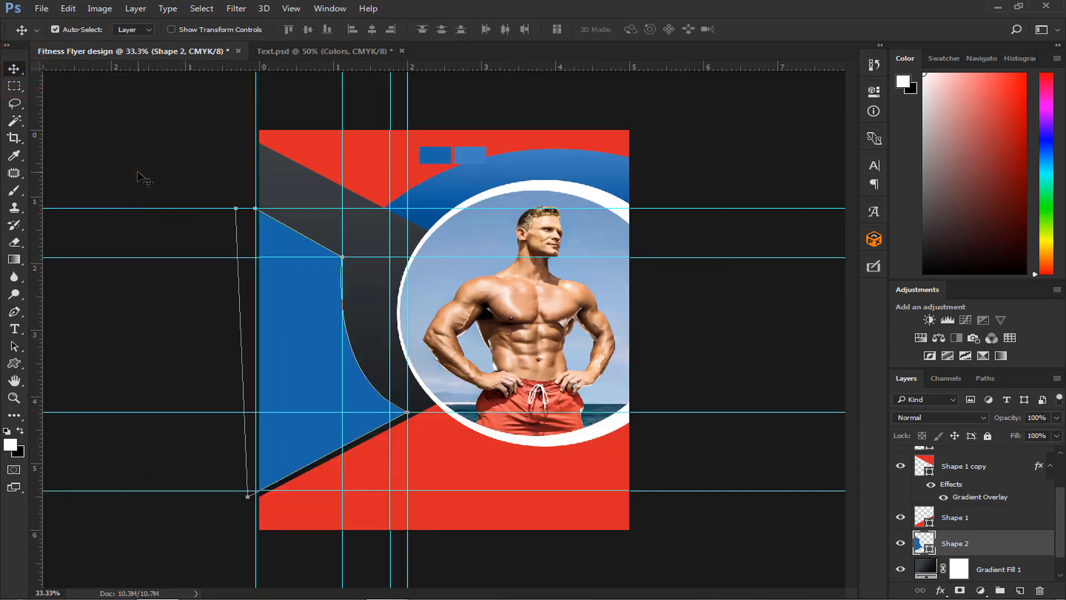
left_click(299, 9)
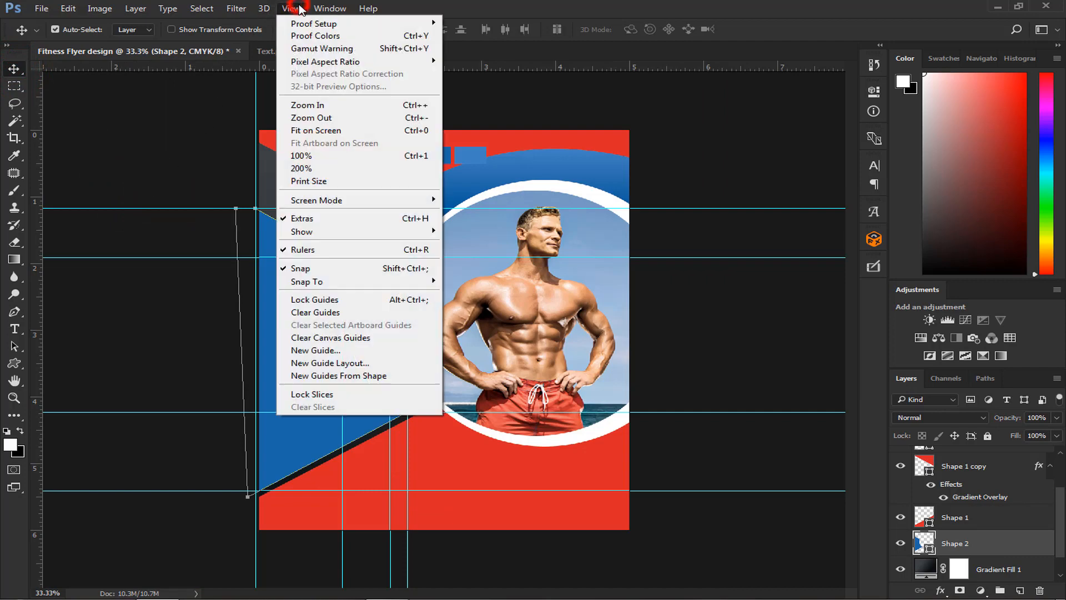
left_click(321, 312)
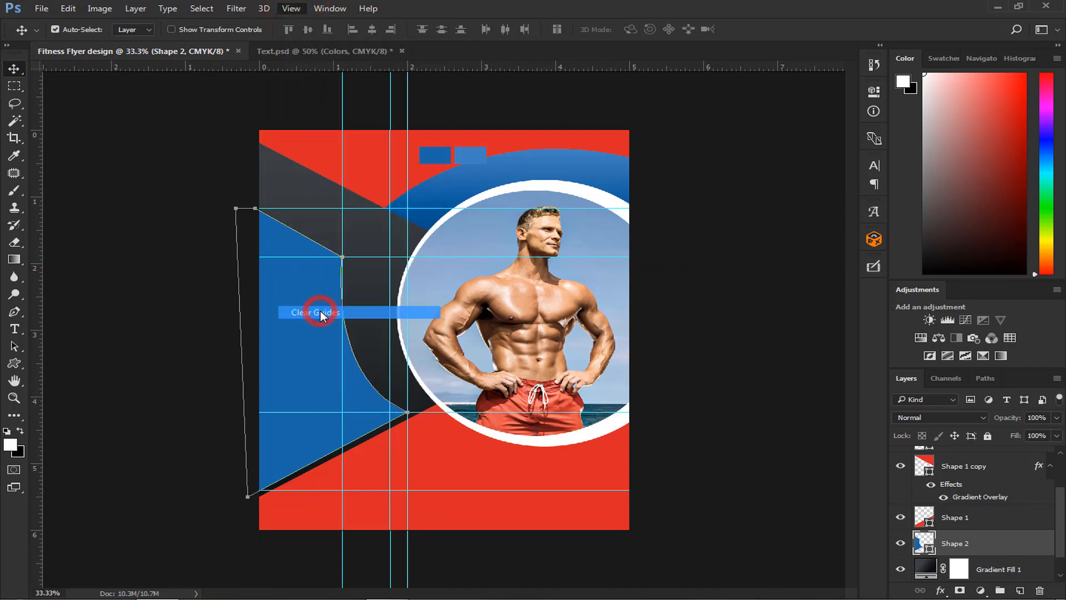
- Group the Shape 1 layer and its two copies, name the group Triangles, and check its contents by toggling its visibility
left_click(959, 519)
scroll(960, 520, "up", 1)
left_click(966, 495, "shift")
key("ctrl+g")
double_click(961, 496)
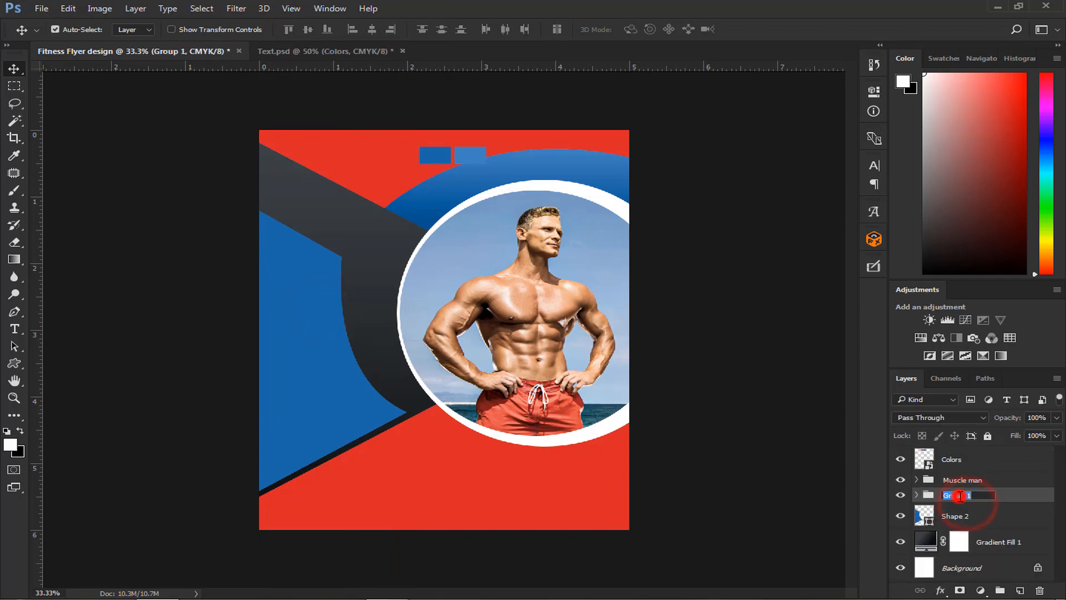
type("Triangles")
key("Return")
left_click(901, 496)
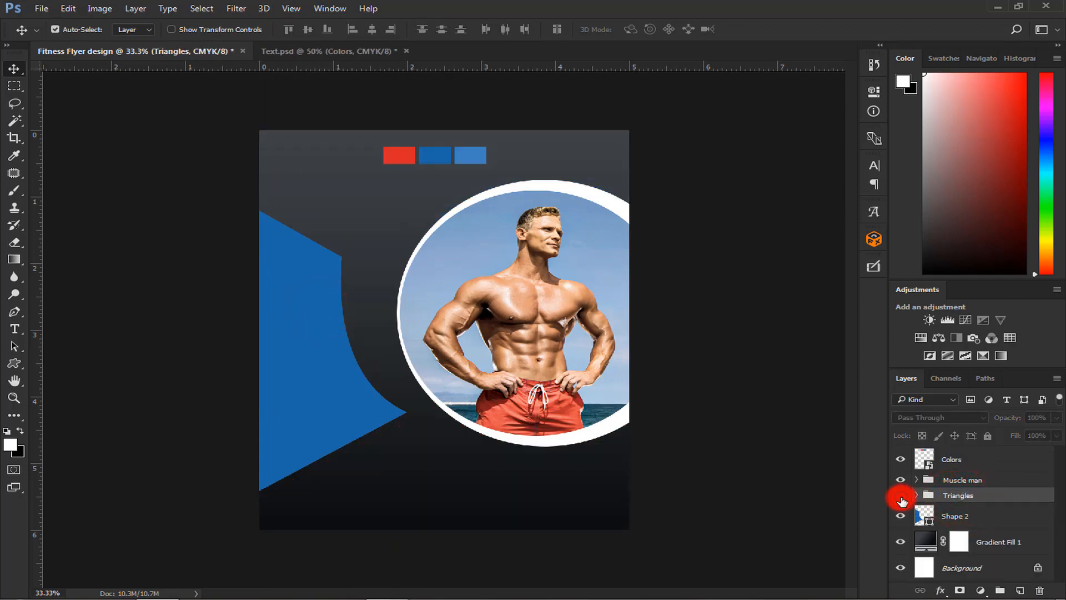
left_click(901, 496)
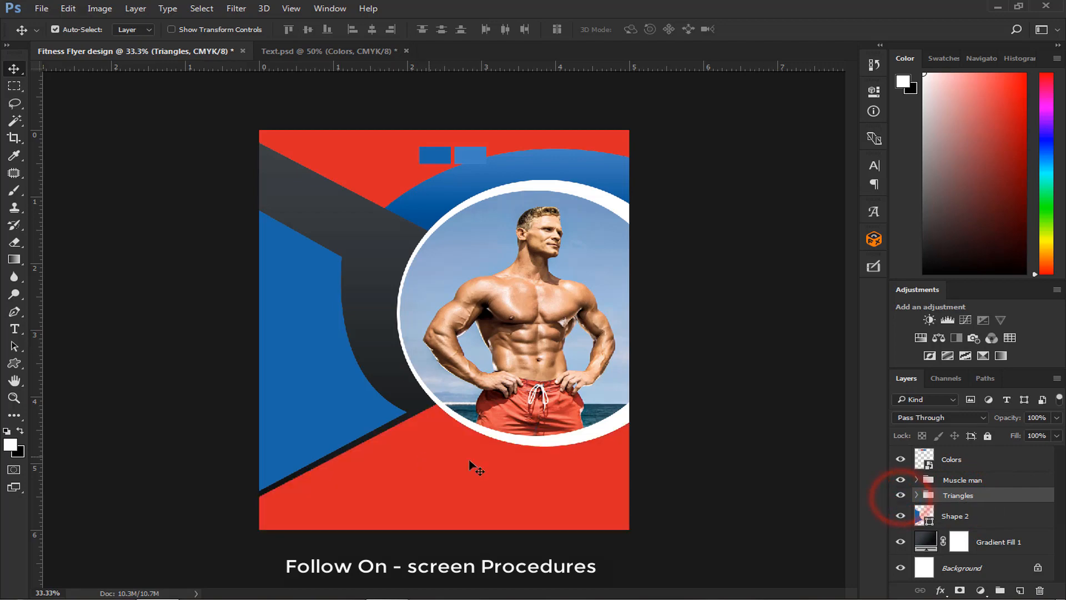
- Hide the Colors layer and set up the Ellipse tool with a white fill, ffffff, above the Muscle man group
left_click(963, 480)
left_click(901, 459)
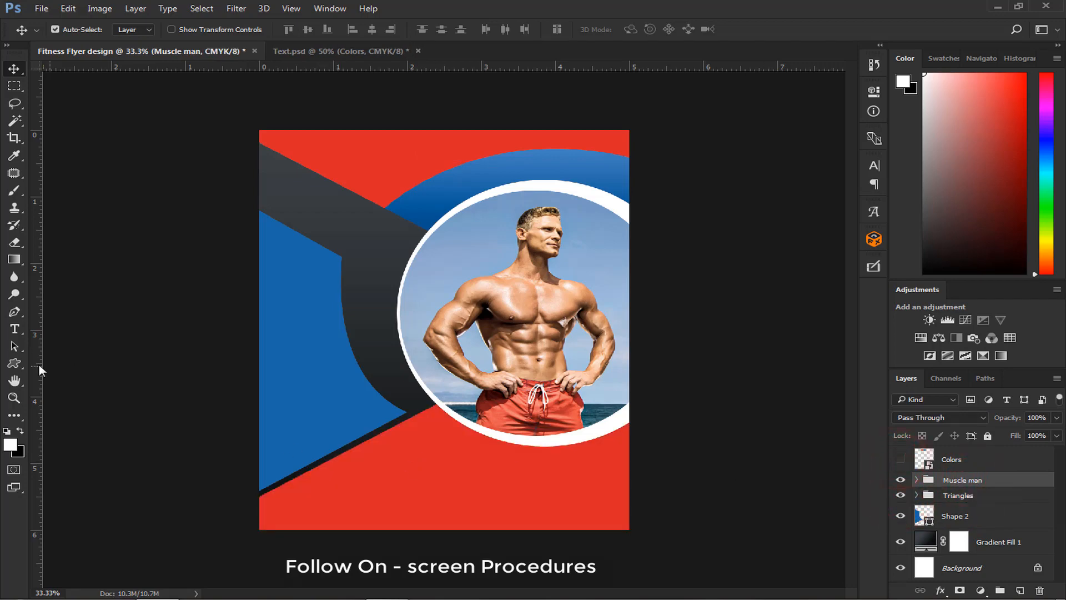
left_click(14, 363)
left_click(106, 388)
left_click(131, 30)
left_click(206, 55)
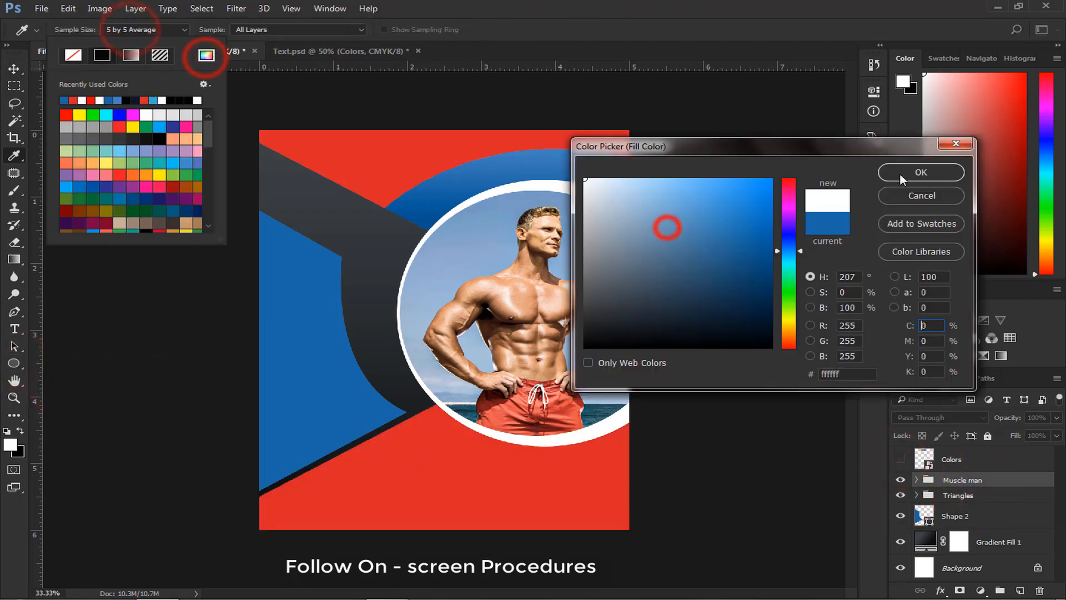
left_click(909, 173)
left_click(680, 15)
- Draw a white circle over the flyer's upper-left corner
key("ctrl+plus")
scroll(333, 194, "up", 3)
mouse_move(227, 164)
left_mouse_down()
mouse_move(334, 274)
mouse_move(310, 241)
left_mouse_up()
left_click(826, 82)
left_click(14, 69)
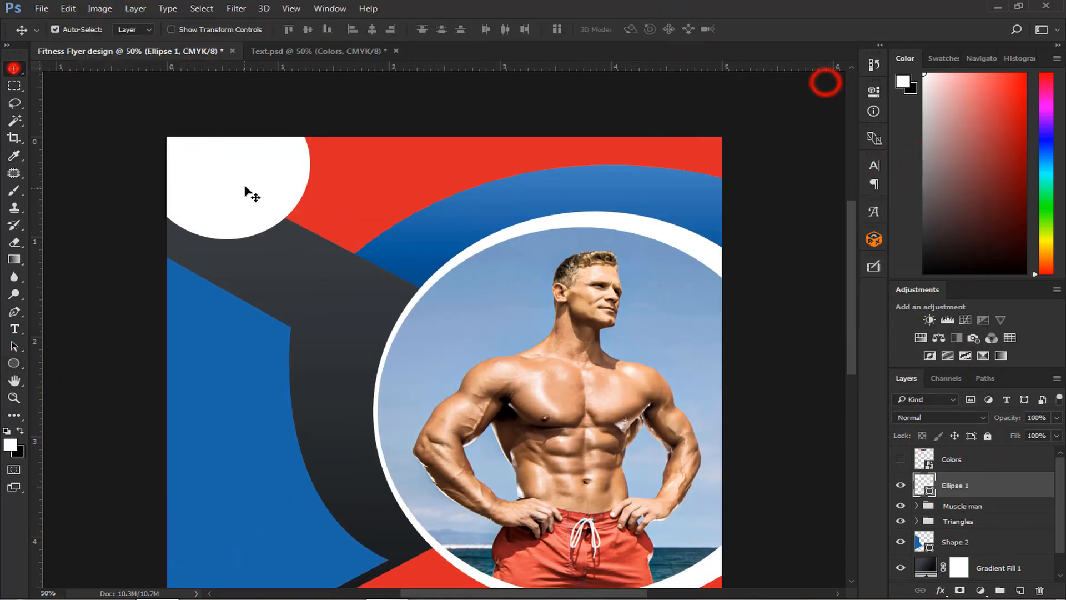
- Move the white circle fully inside the flyer's upper-left corner and scale it down to about one inch wide
left_click_drag(235, 181, 282, 228)
scroll(282, 228, "up", 4)
key("ctrl+t")
left_click_drag(360, 177, 292, 220)
left_click_drag(335, 192, 324, 202)
key("Return")
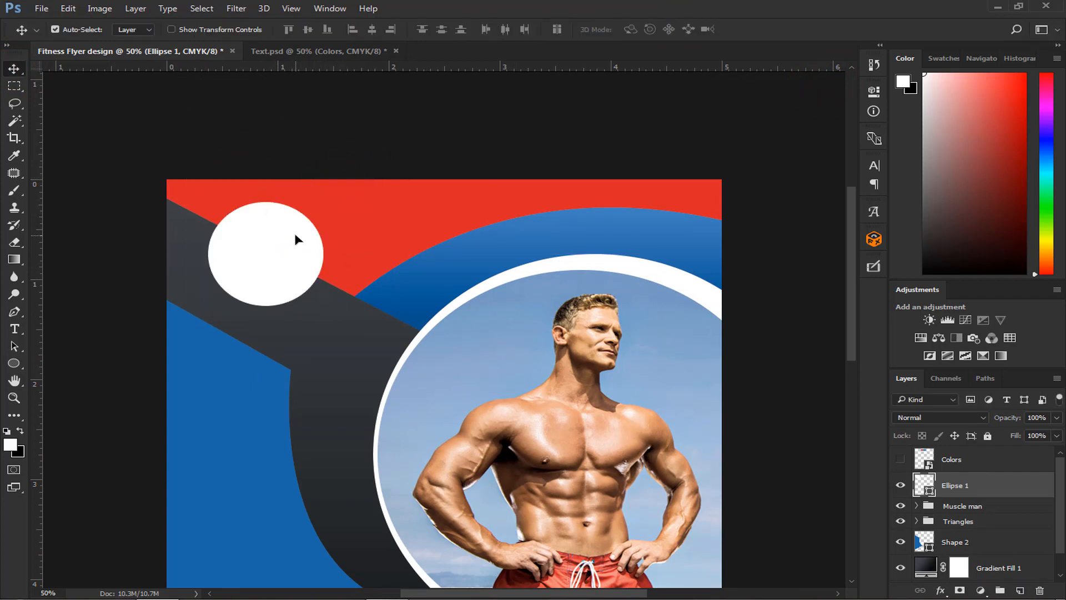
- Bring the Underground Fitness logo from Text.psd onto the white circle and clip it to the circle with a clipping mask
left_click(295, 51)
left_click_drag(200, 172, 277, 260)
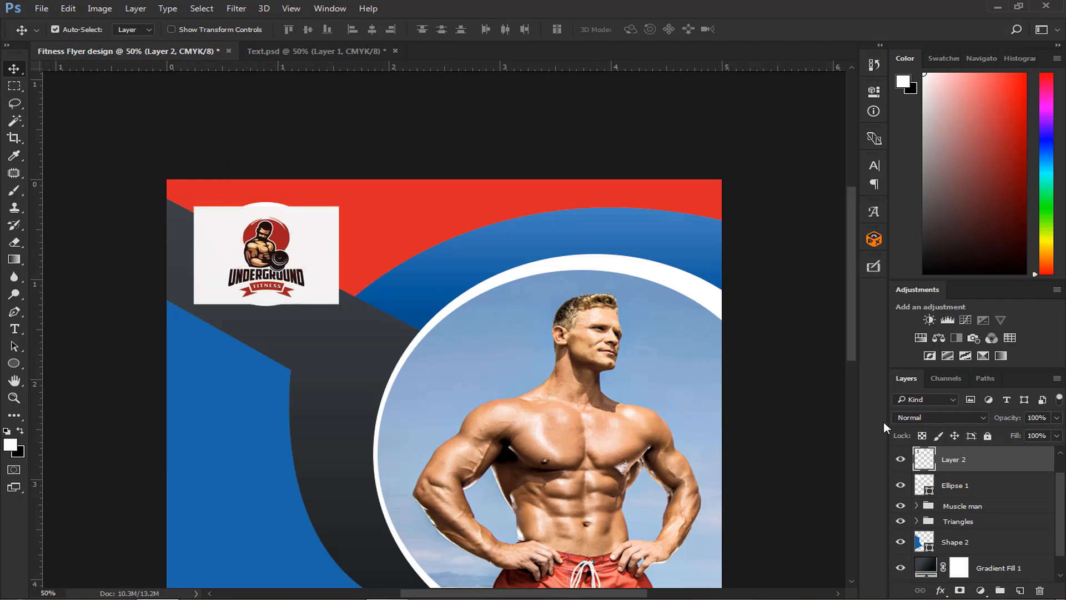
right_click(994, 469)
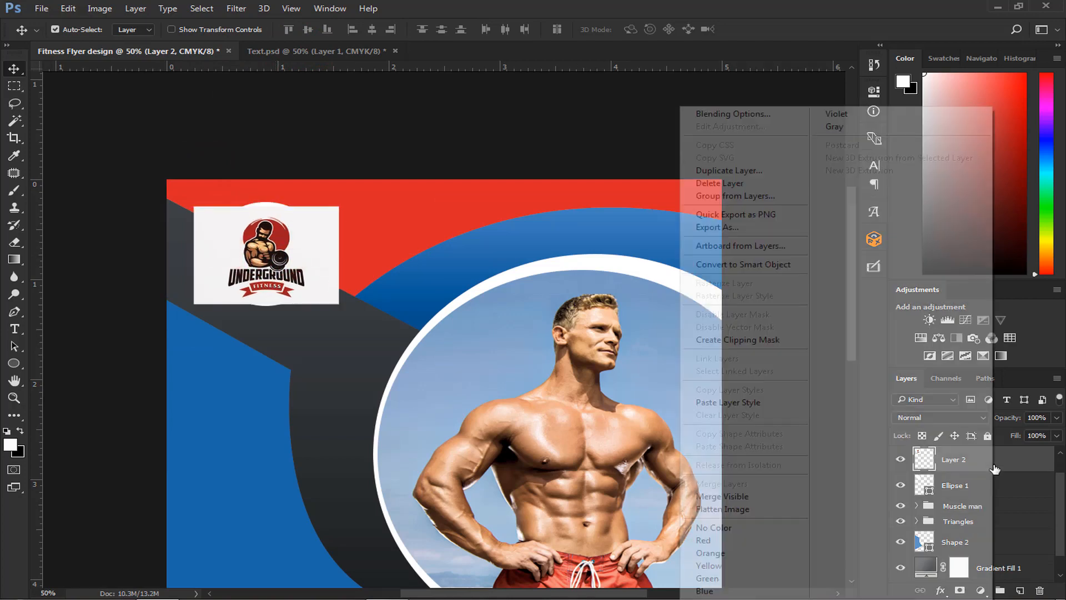
left_click(795, 345)
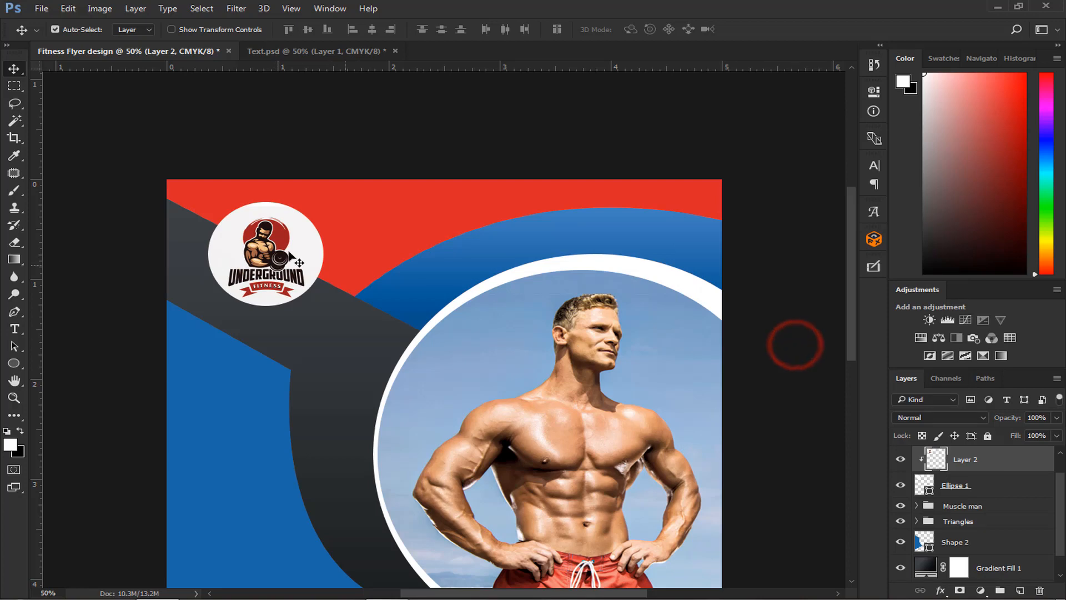
key("ctrl+plus")
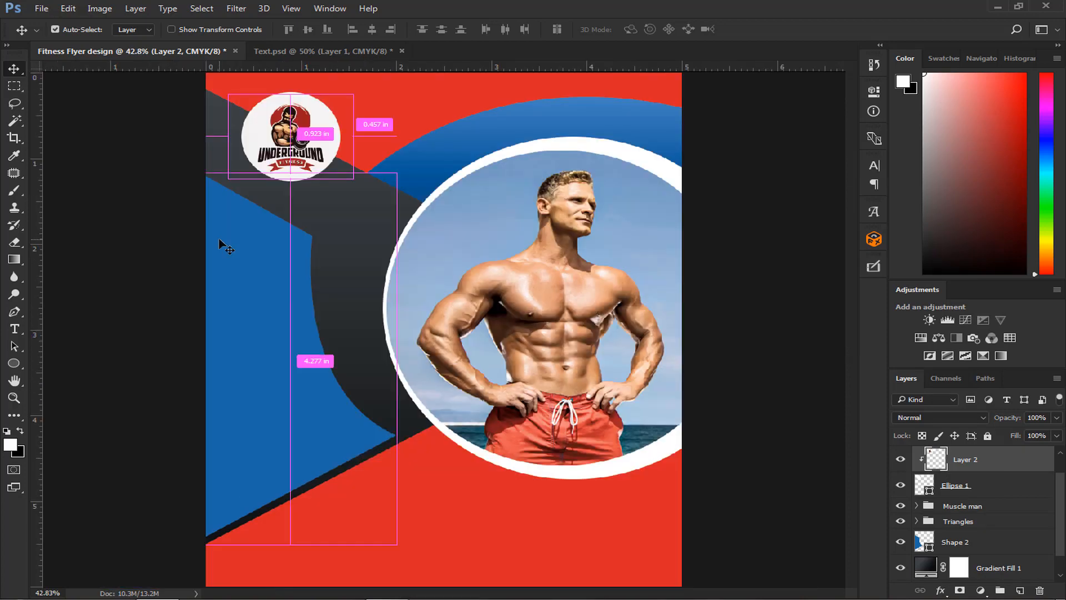
key("ctrl+0")
- Group the logo image with its white circle and name the group logo
left_click(953, 485, "shift")
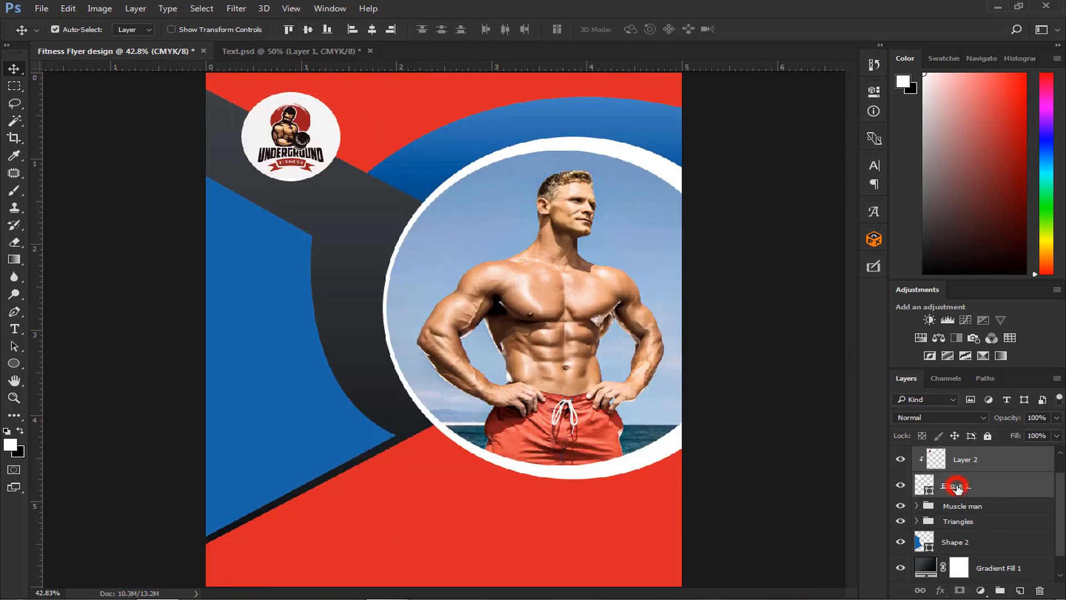
key("ctrl+g")
double_click(956, 467)
type("logo")
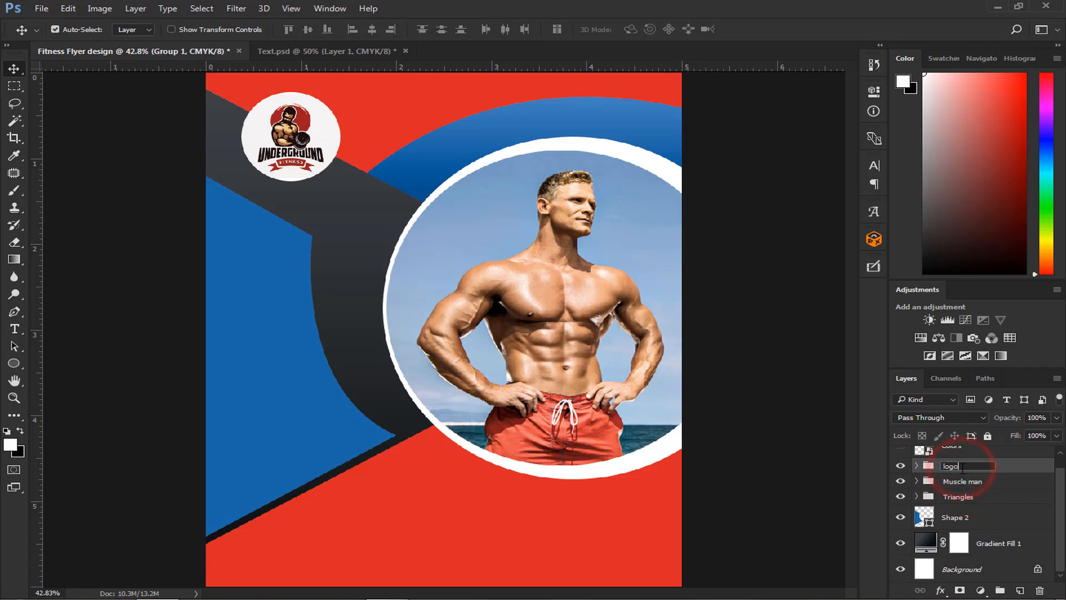
key("Return")
- Nudge the logo group slightly up and to the left with Free Transform
key("ctrl+minus")
key("ctrl+plus")
scroll(571, 345, "up", 5)
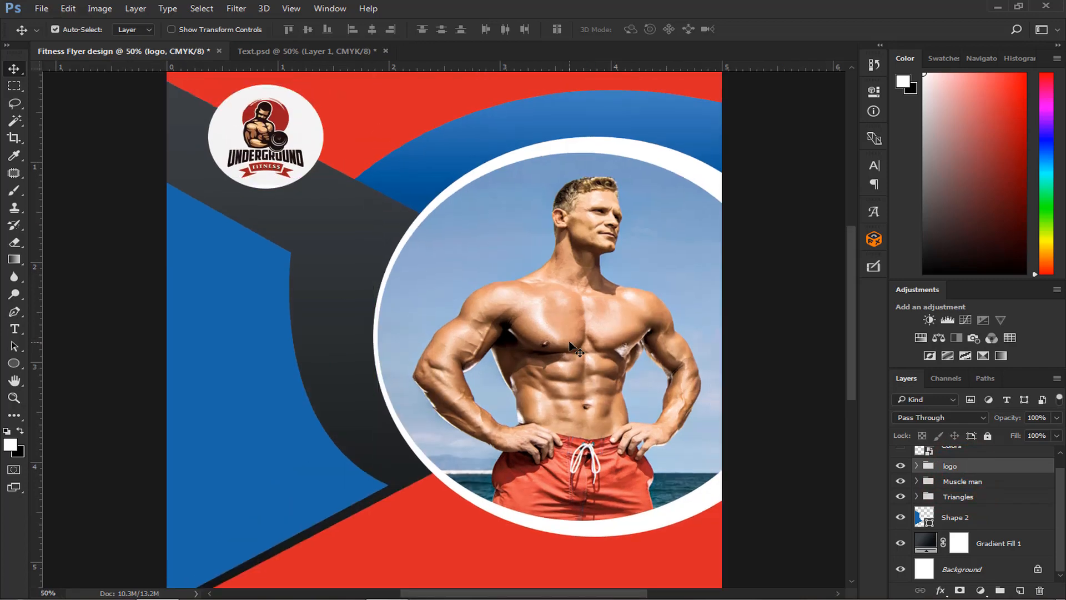
key("ctrl+t")
key("Up")
key("Up")
key("Up")
key("Up")
key("Up")
key("Up")
key("Up")
key("Up")
key("Up")
key("Up")
key("Up")
key("Up")
key("Up")
key("Up")
key("Up")
key("Up")
key("Up")
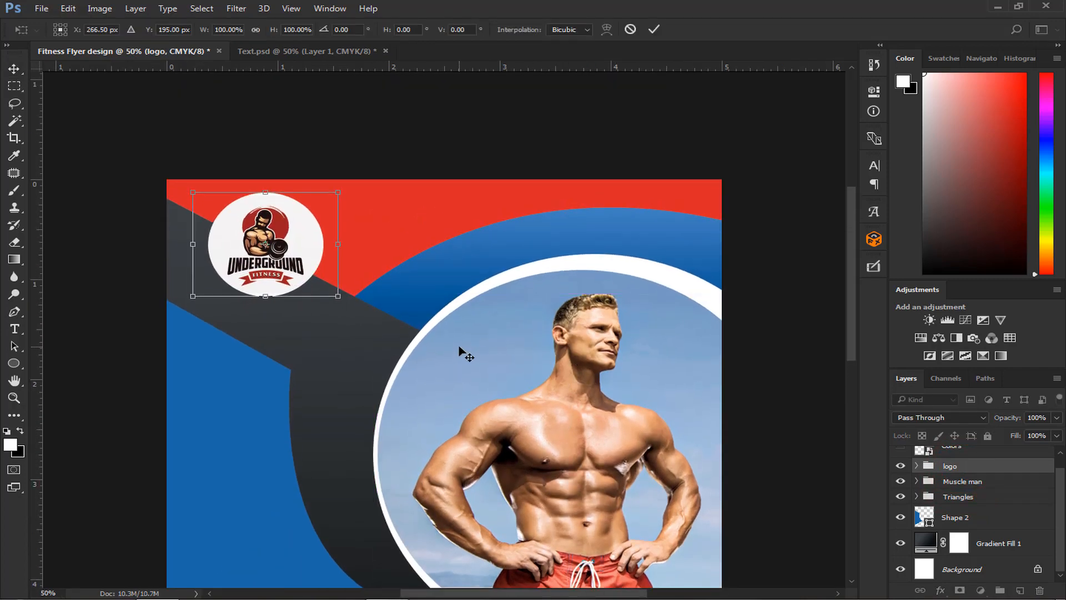
key("Left")
key("Left")
key("Left")
key("Left")
key("Left")
key("Left")
key("Left")
key("Left")
key("Left")
key("Left")
key("Left")
key("Left")
key("Left")
key("Left")
key("Left")
key("Left")
key("Left")
key("Left")
key("Left")
key("Left")
key("Return")
key("ctrl+0")
key("ctrl+minus")
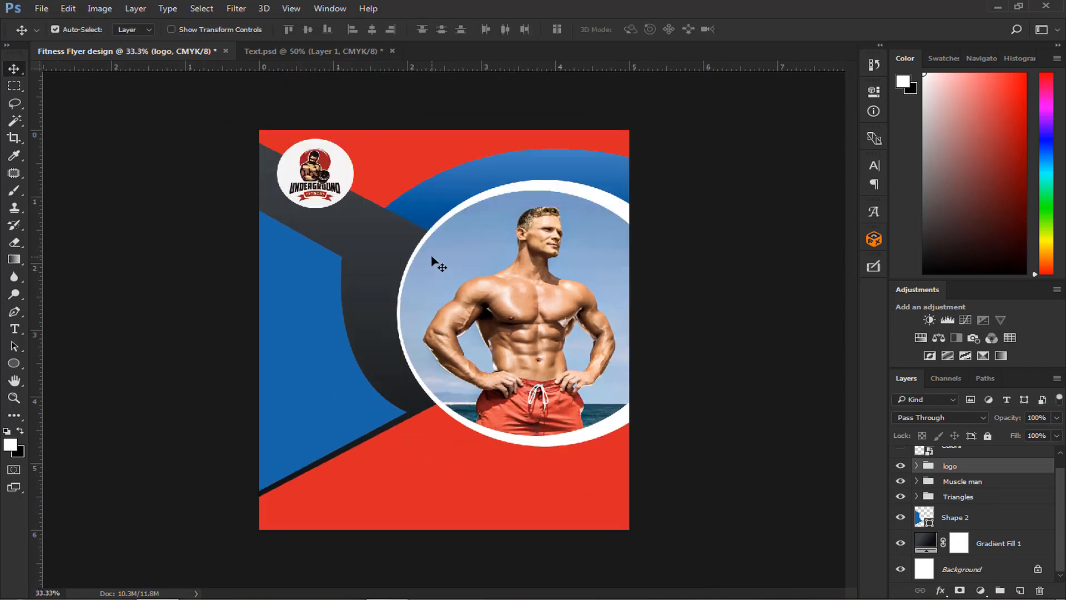
- Copy the FITNESS CLUB title and BUILD A PERFECT BODY SHAPE tagline from Text.psd to the flyer, placing them beside the logo above the photo
left_click(328, 51)
left_click(422, 196)
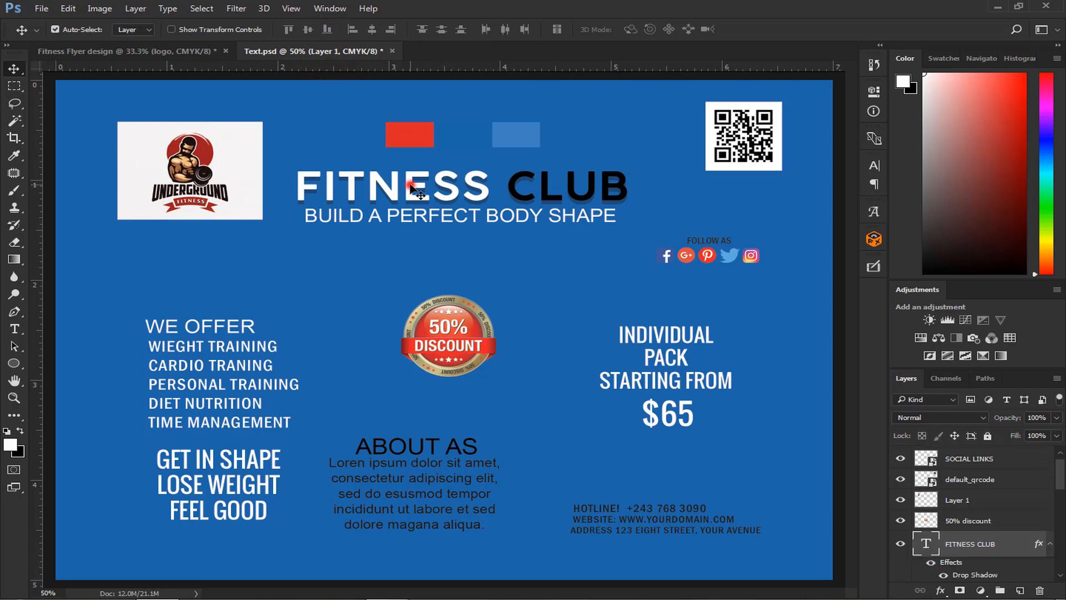
scroll(957, 560, "down", 1)
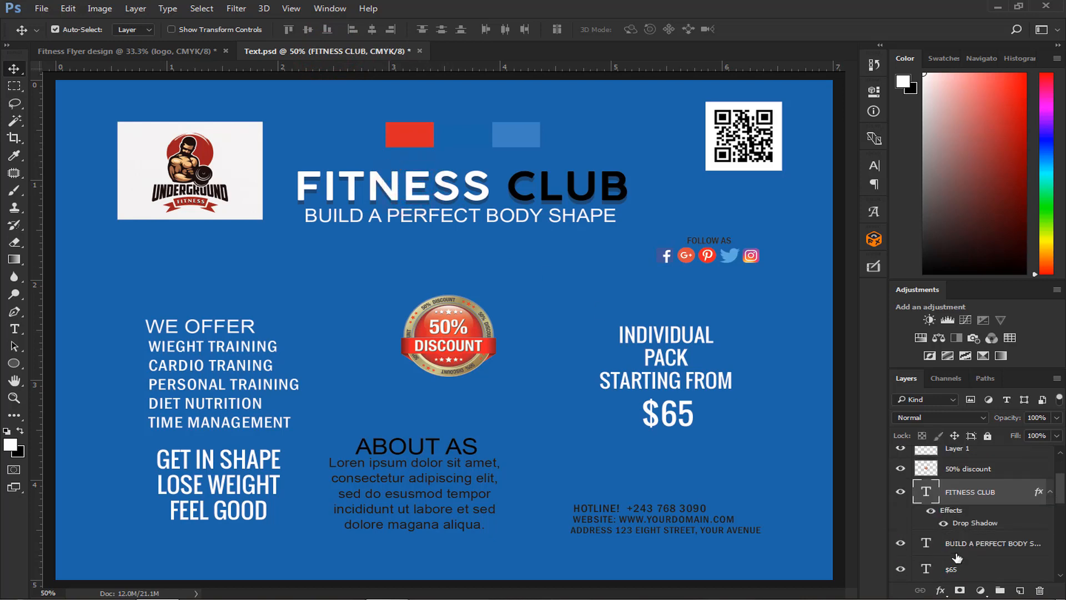
left_click(959, 544)
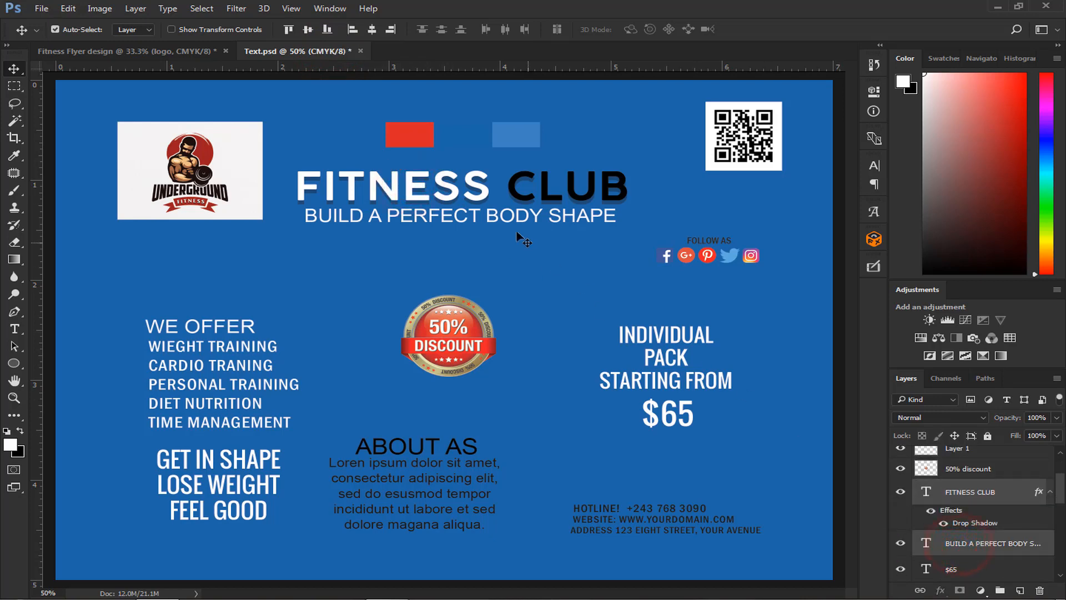
left_click_drag(484, 194, 501, 157)
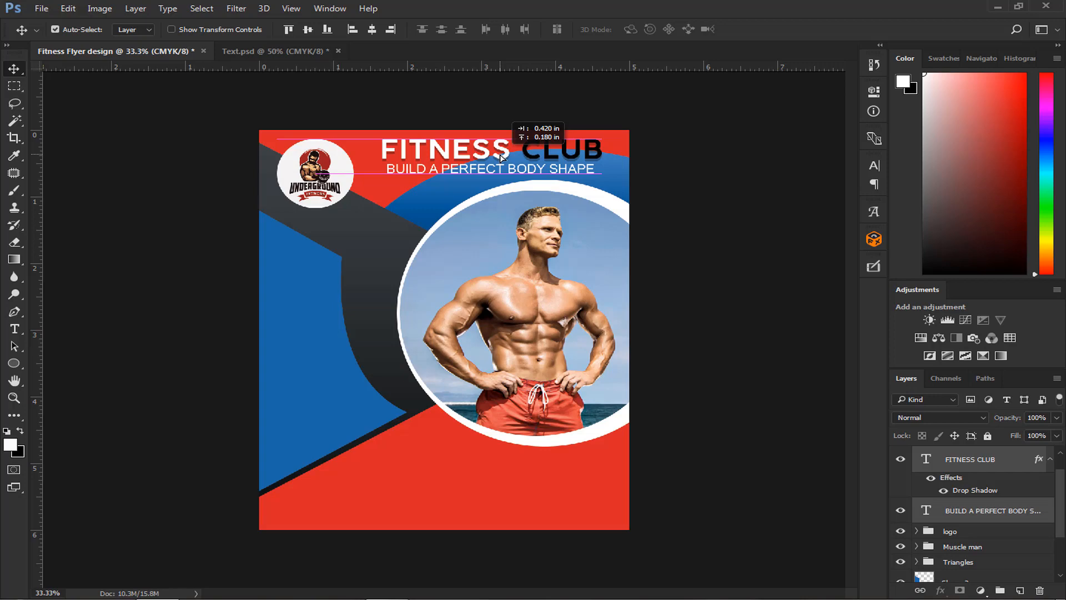
- Nudge the FITNESS CLUB title and its tagline slightly to the right and group them as Fitness text
left_click_drag(501, 157, 501, 157)
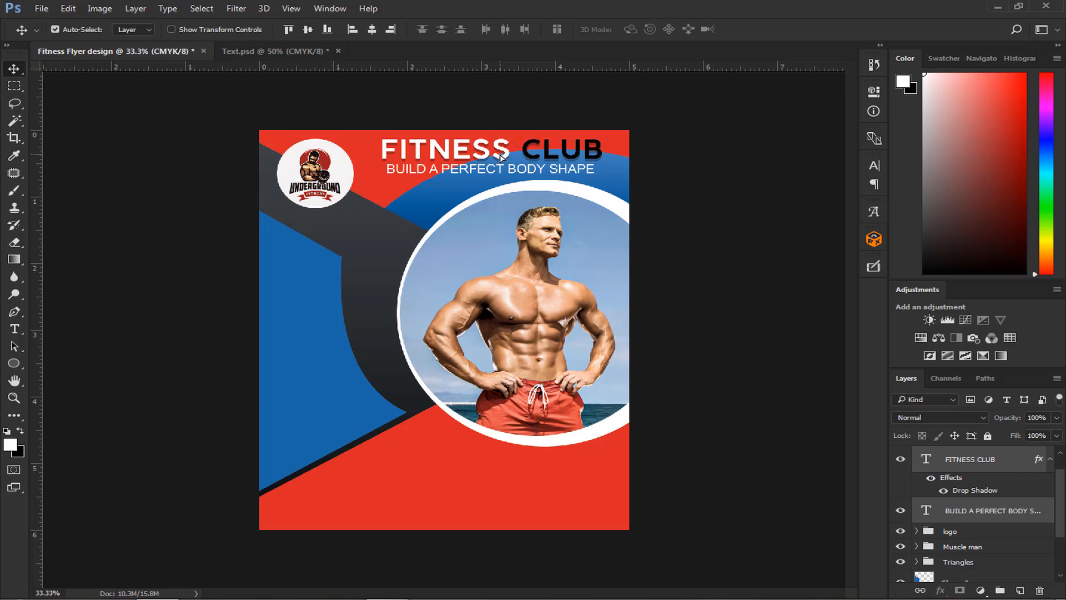
key("shift+Right")
key("shift+Right")
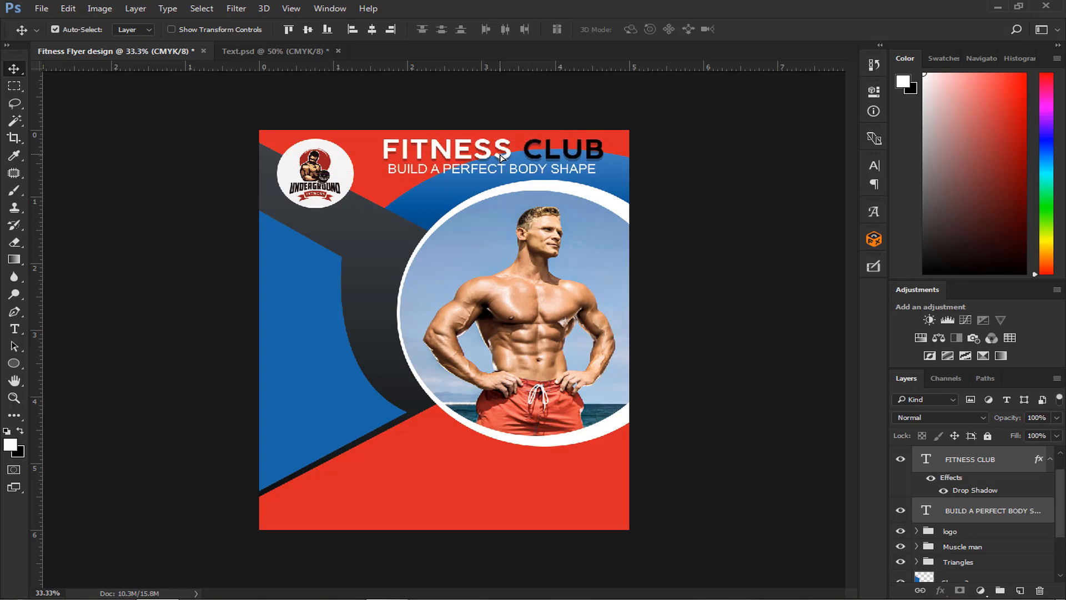
key("ctrl+g")
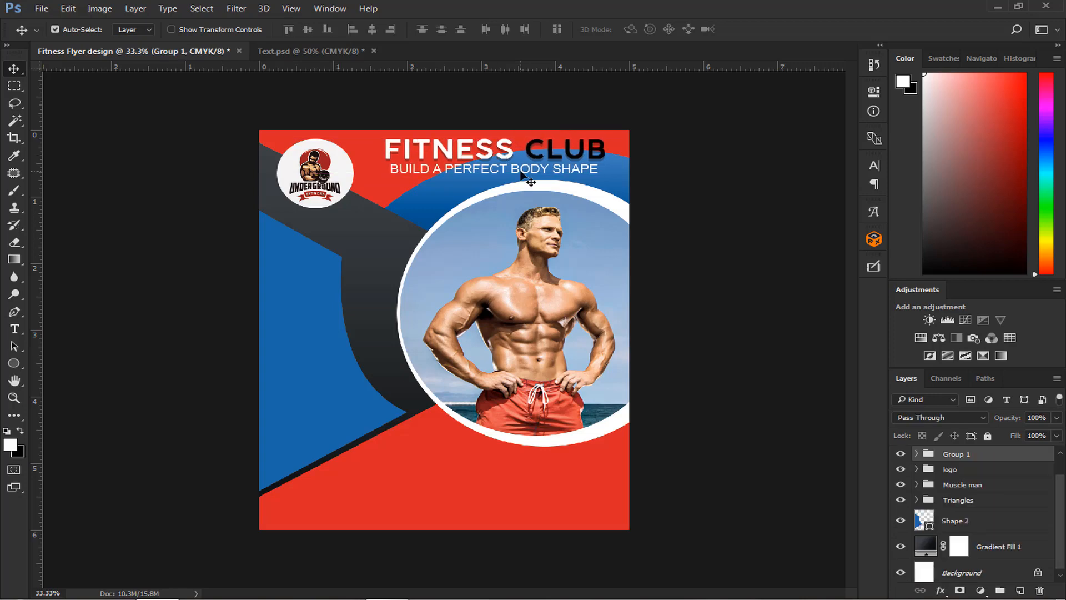
double_click(957, 454)
key("Return")
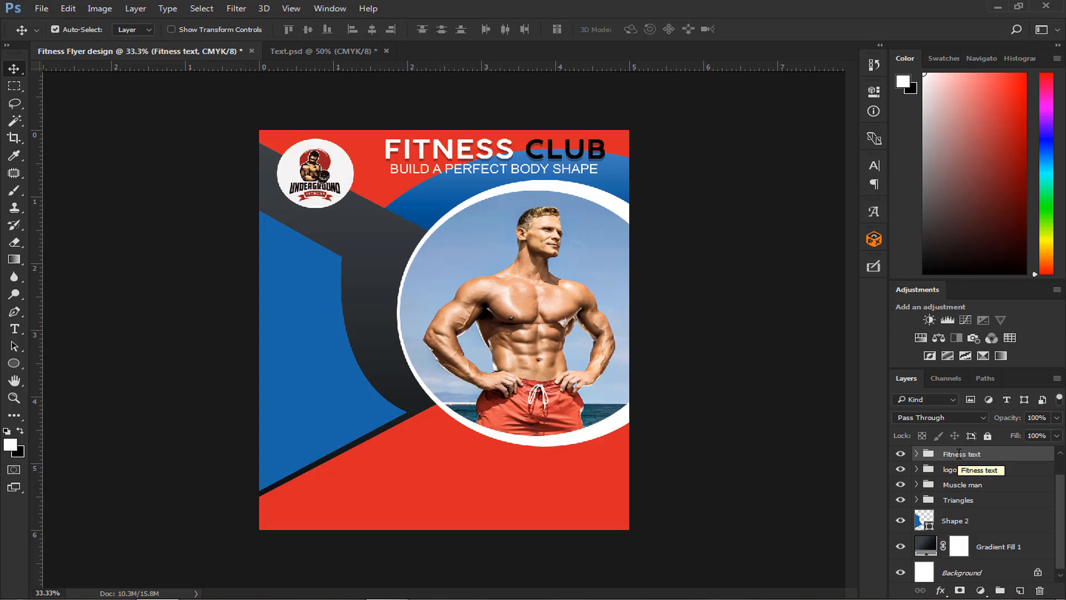
- Copy the 50% discount badge from Text.psd to the flyer, placing it on the upper-left edge of the photo circle
left_click(358, 51)
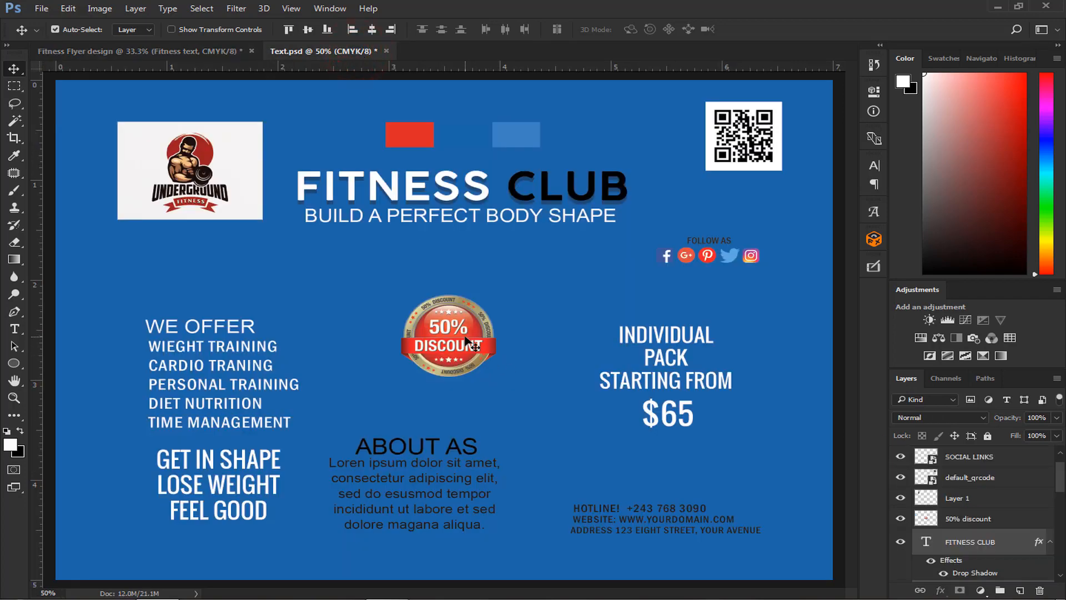
left_click_drag(467, 341, 450, 239)
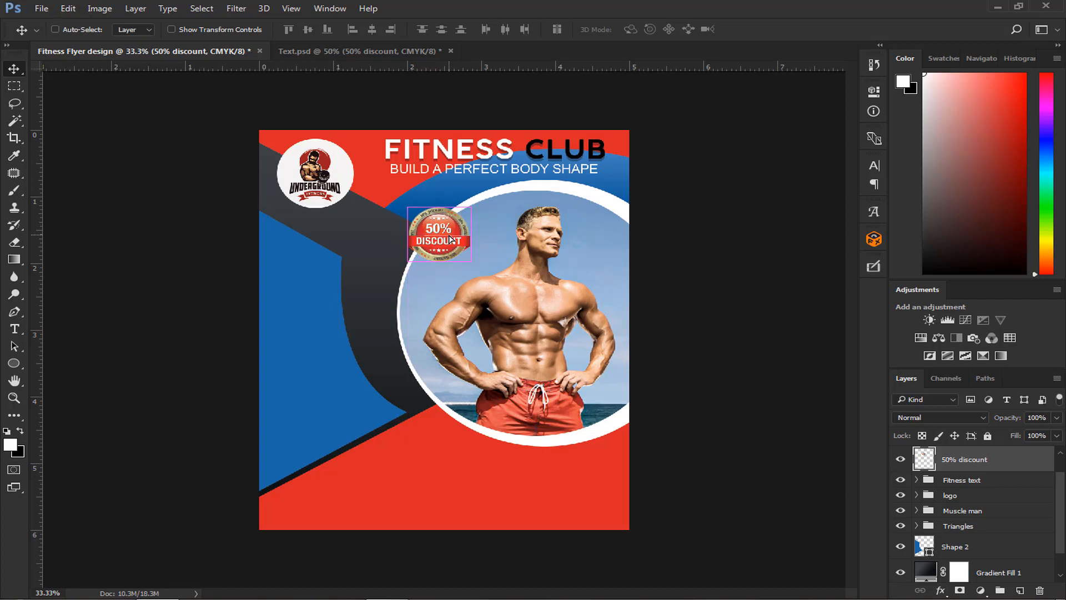
key("ctrl+plus")
scroll(450, 238, "up", 5)
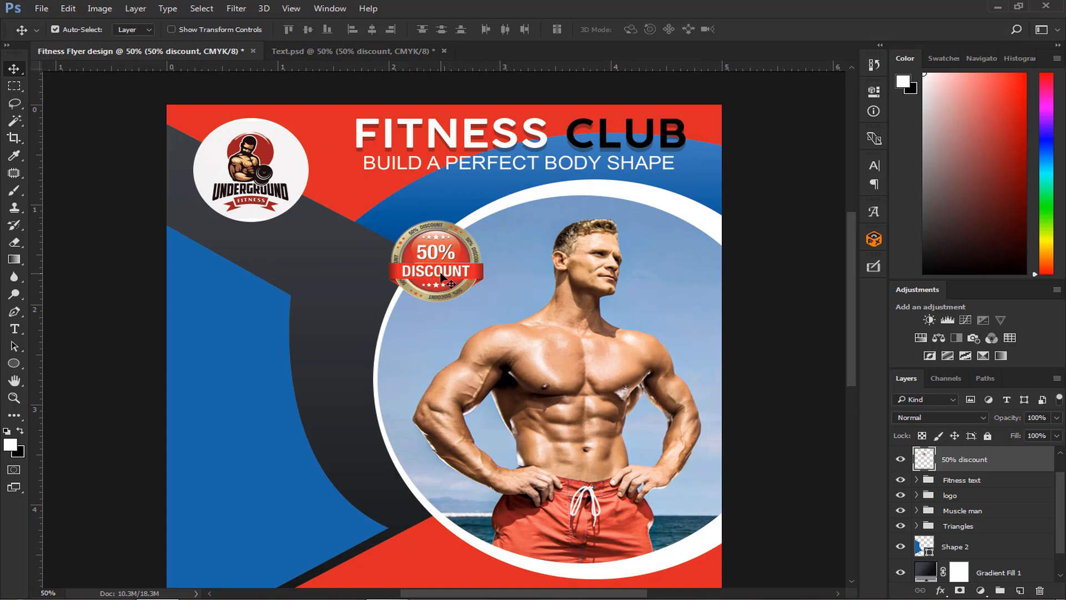
- Copy the INDIVIDUAL PACK STARTING FROM and $65 texts from Text.psd to the flyer, placing them below the logo
left_click(363, 50)
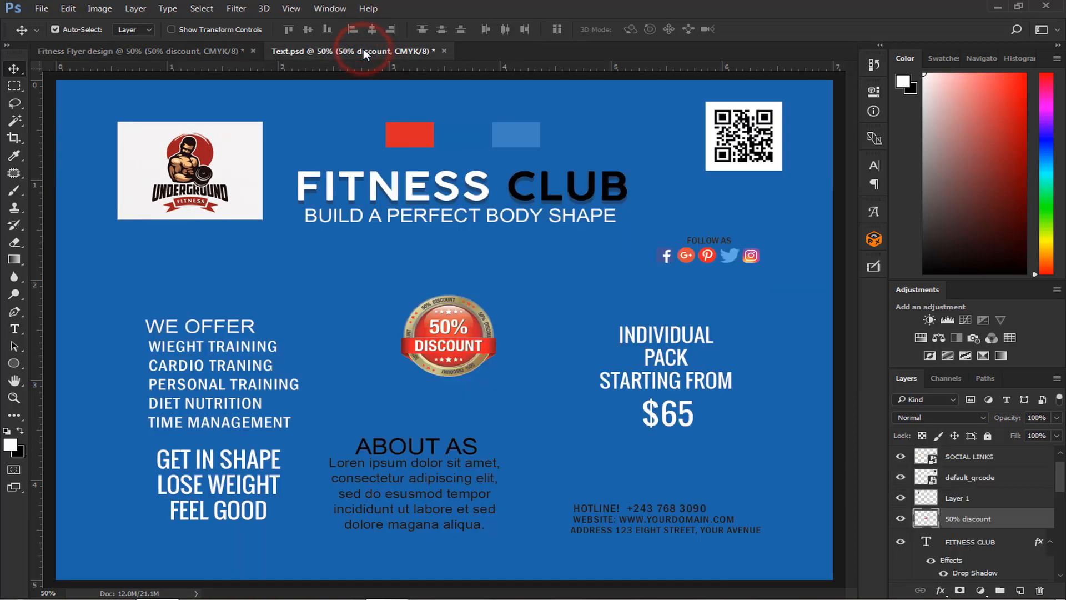
left_click(661, 340)
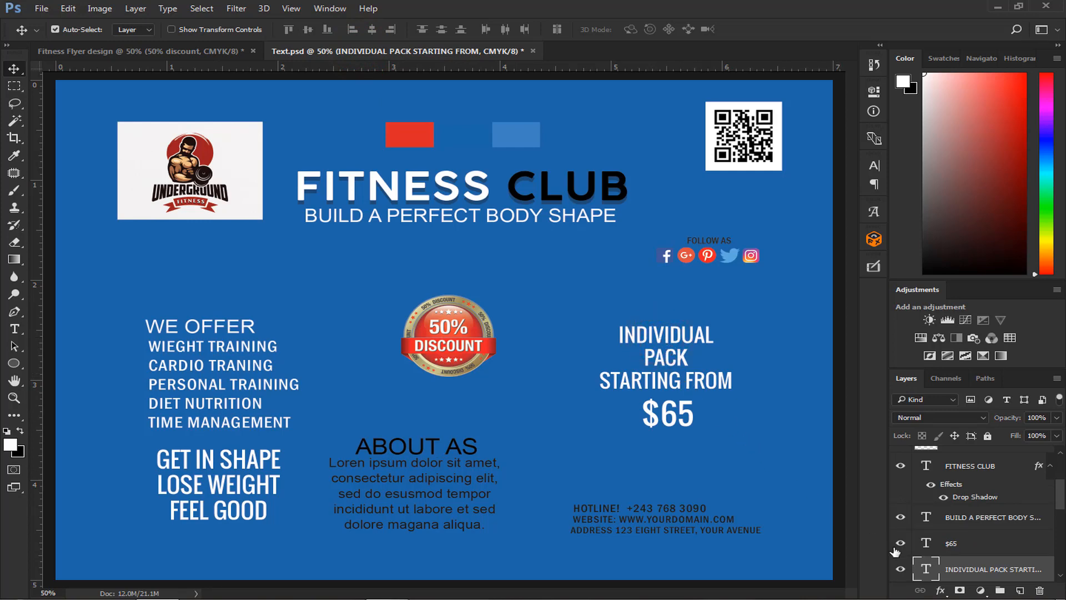
left_click(945, 549, "ctrl")
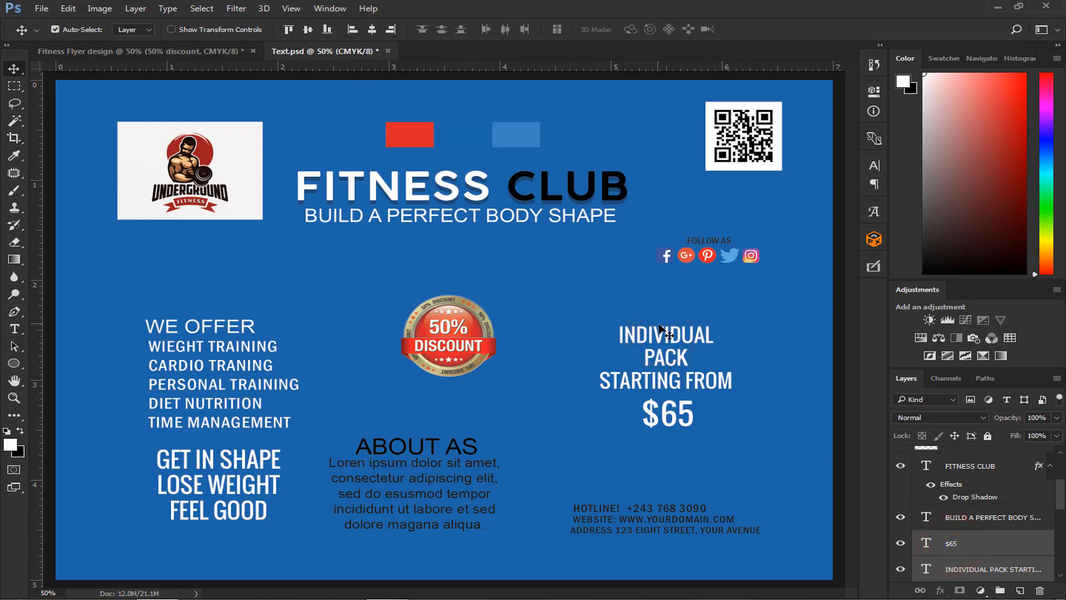
left_click_drag(661, 334, 262, 262)
left_click_drag(256, 262, 257, 266)
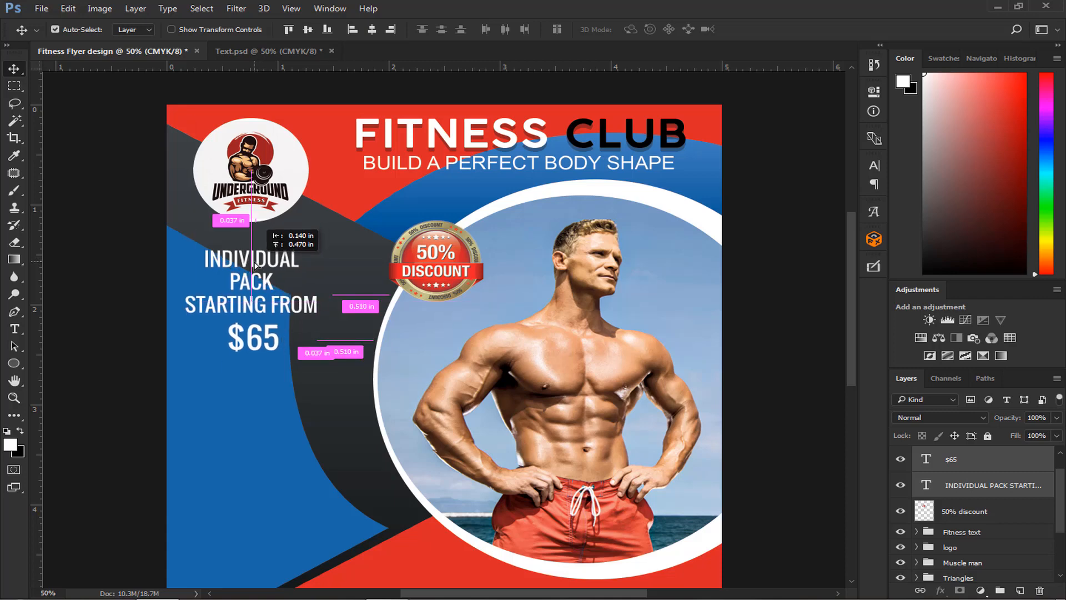
left_click_drag(255, 264, 259, 266)
key("Up")
key("Up")
key("Up")
key("Up")
key("Up")
key("Up")
key("Up")
key("Up")
key("Up")
key("Up")
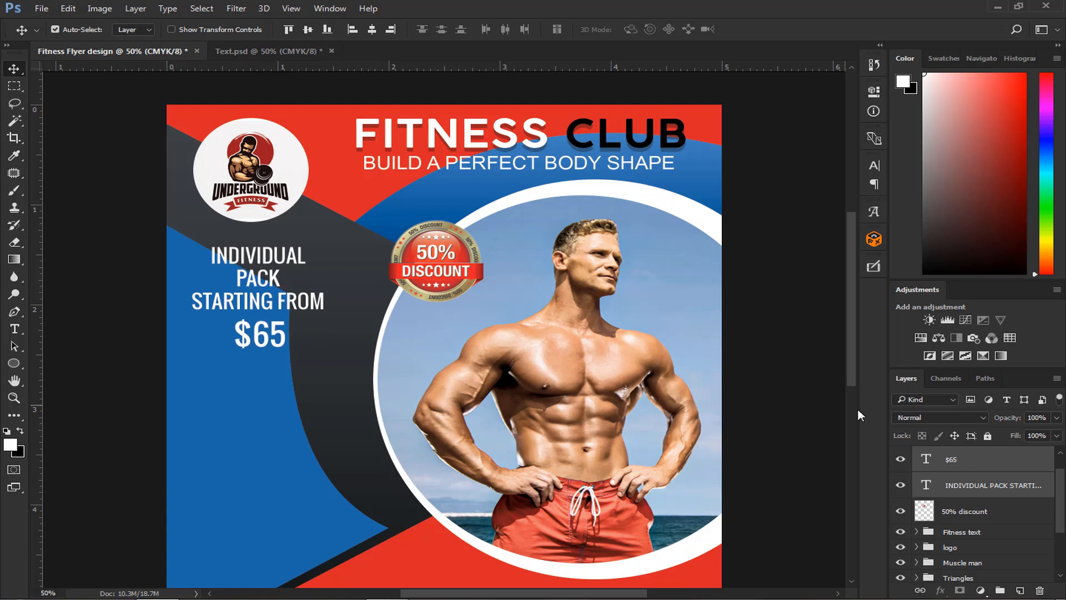
- Show the Colors layer and move its swatches onto the red area below the photo circle
scroll(966, 486, "up", 1)
left_click(967, 486)
left_click(901, 461)
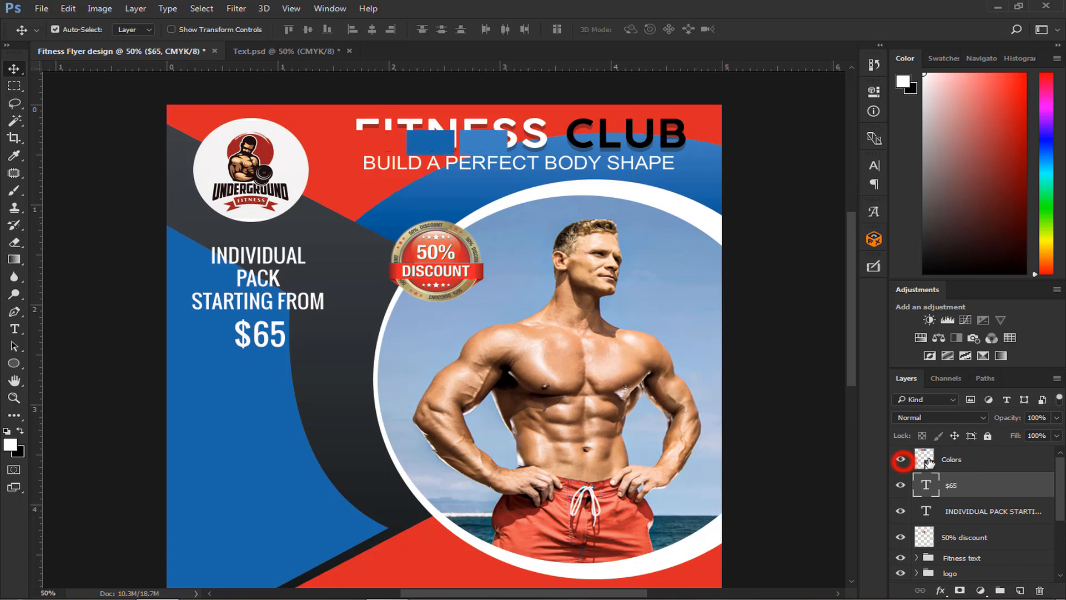
left_click(924, 459)
key("ctrl+t")
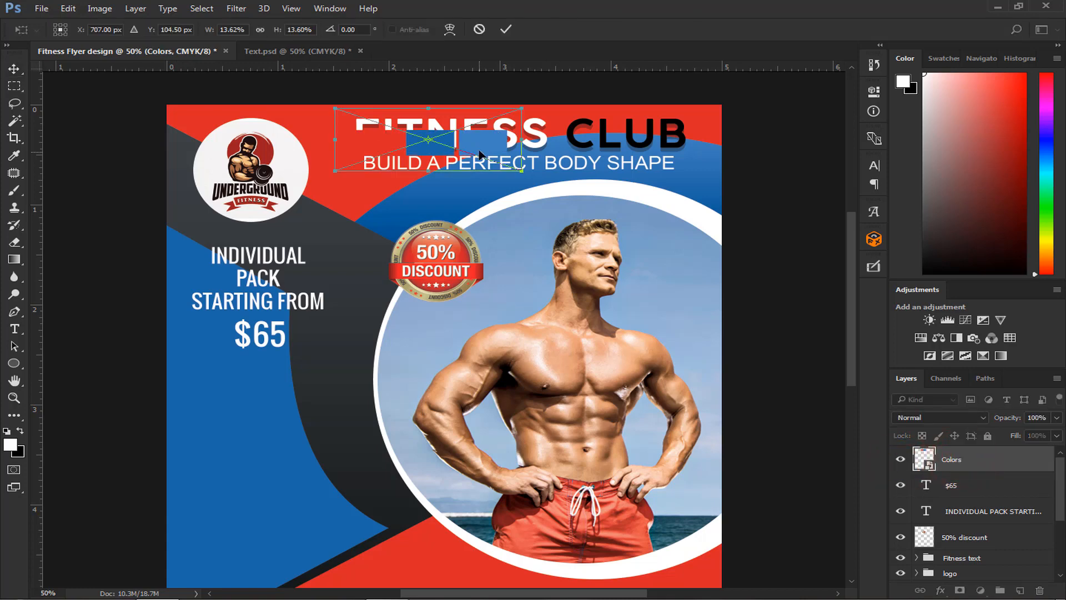
left_click_drag(482, 156, 479, 577)
scroll(475, 564, "down", 1)
scroll(475, 564, "down", 1)
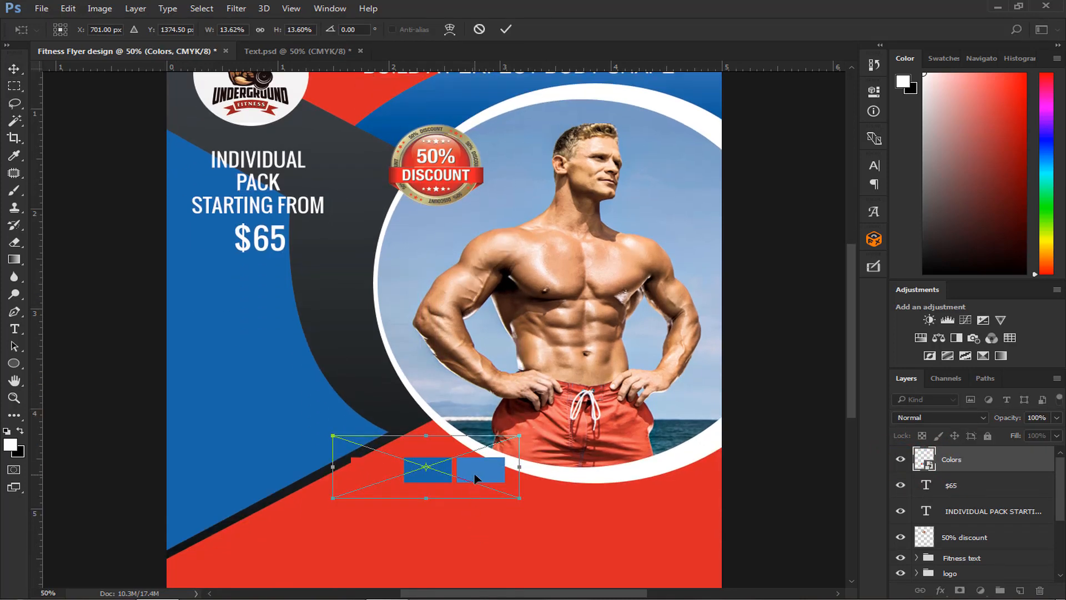
left_click_drag(476, 482, 481, 517)
key("Return")
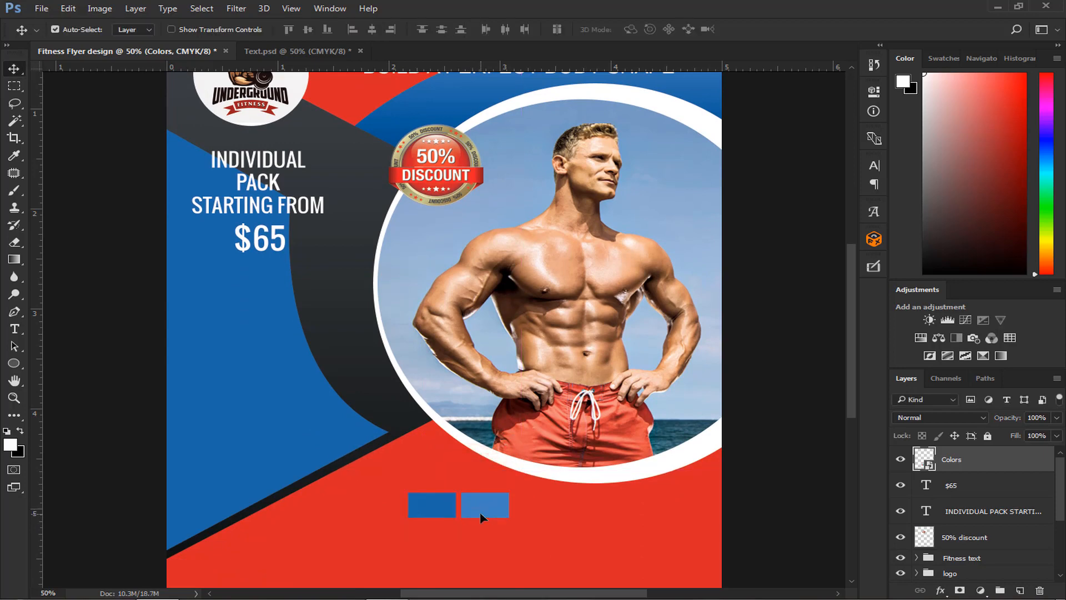
- Draw a 204 by 134 px ellipse below the $65 text and fill it with the light blue sampled from the swatch
left_click(13, 363)
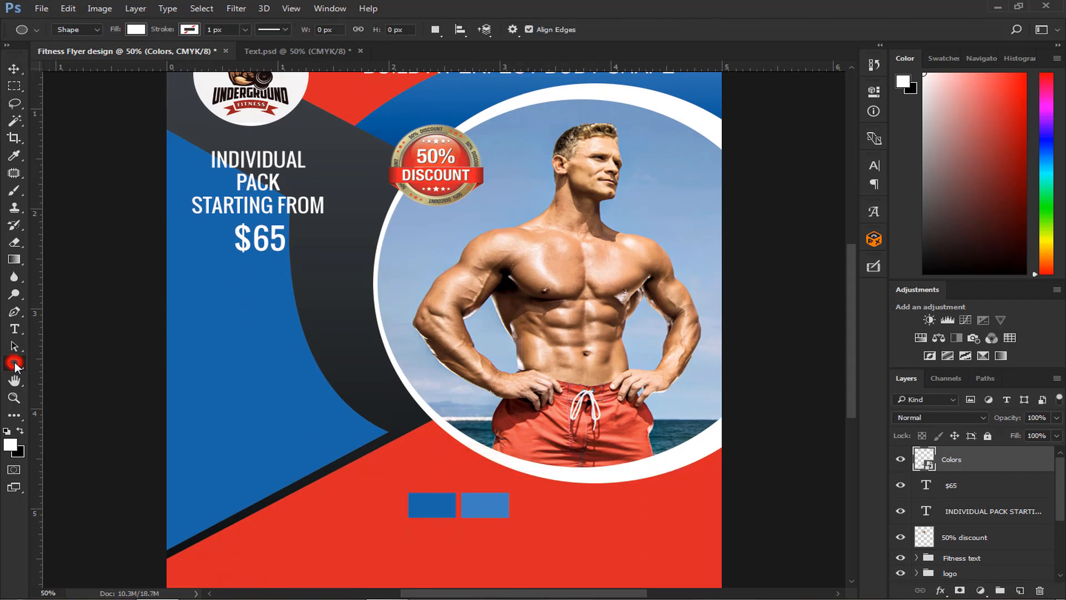
left_click_drag(233, 265, 309, 309)
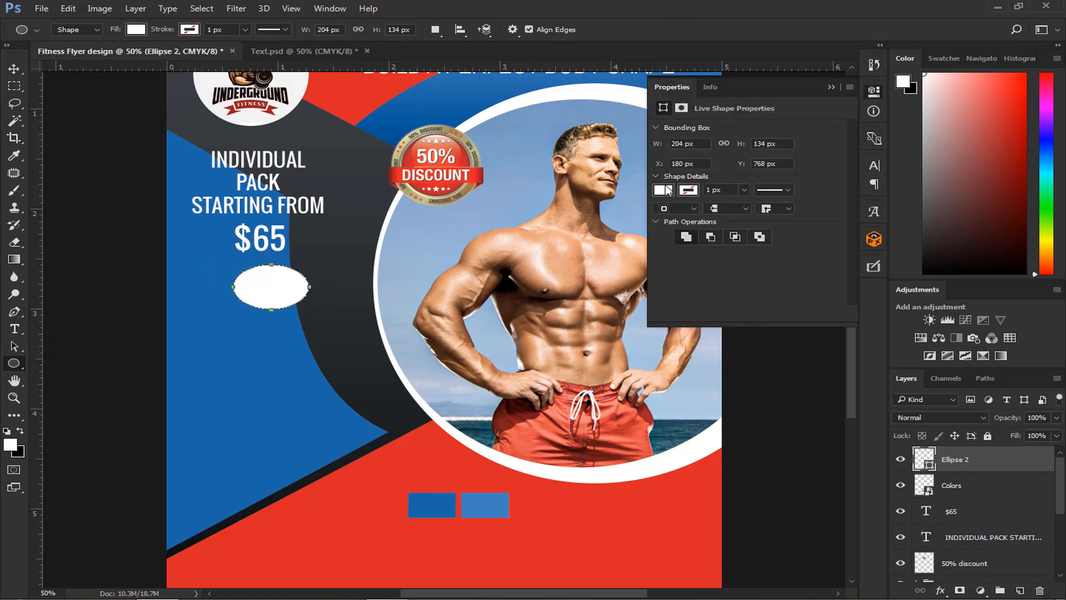
left_click(668, 191)
left_click(814, 218)
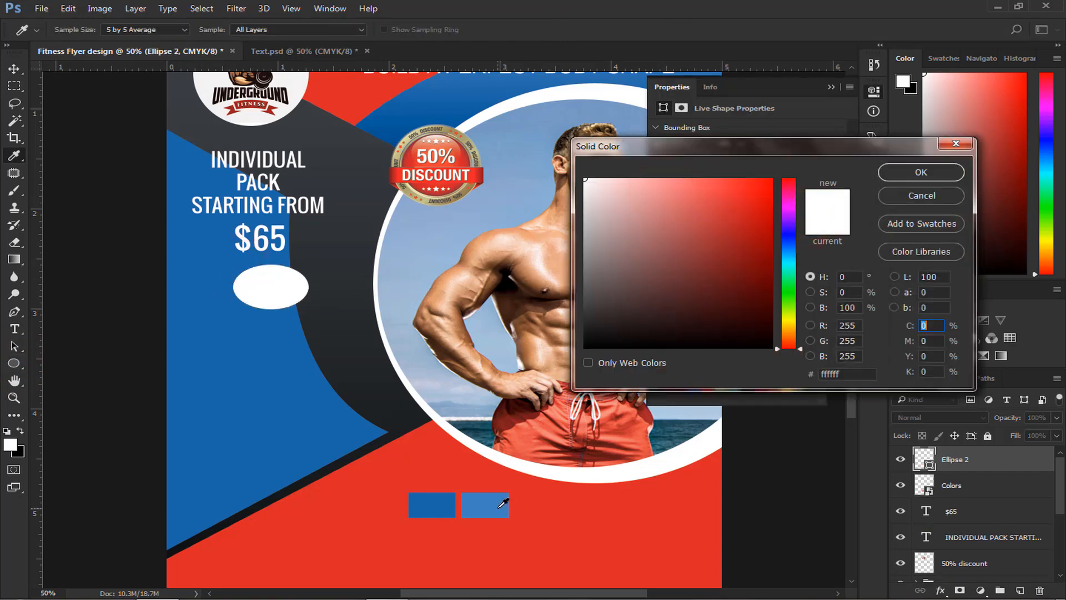
left_click(499, 506)
left_click(919, 172)
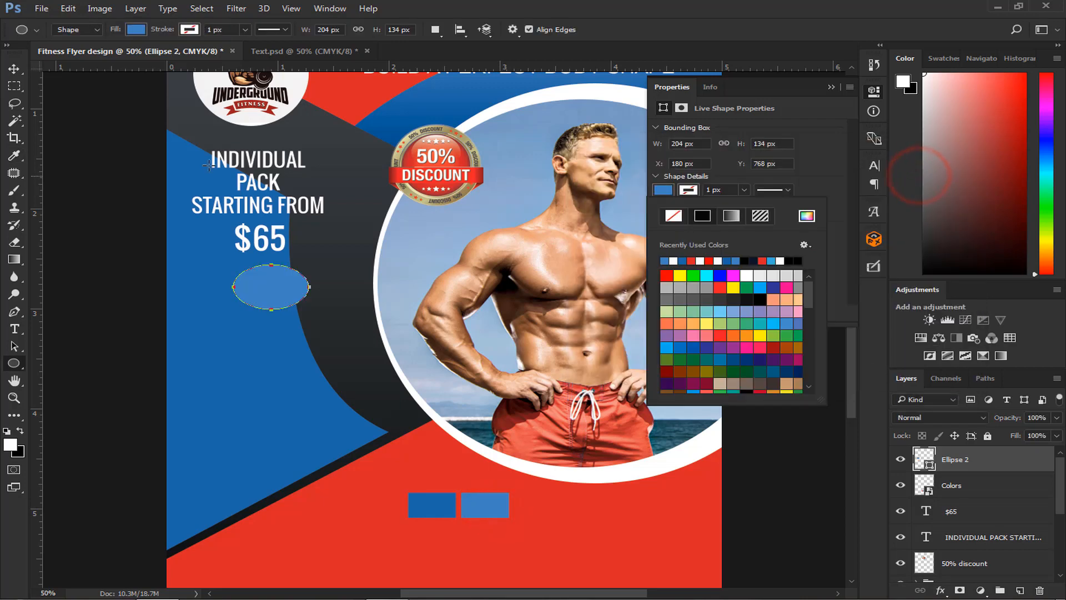
left_click(14, 69)
left_click(831, 88)
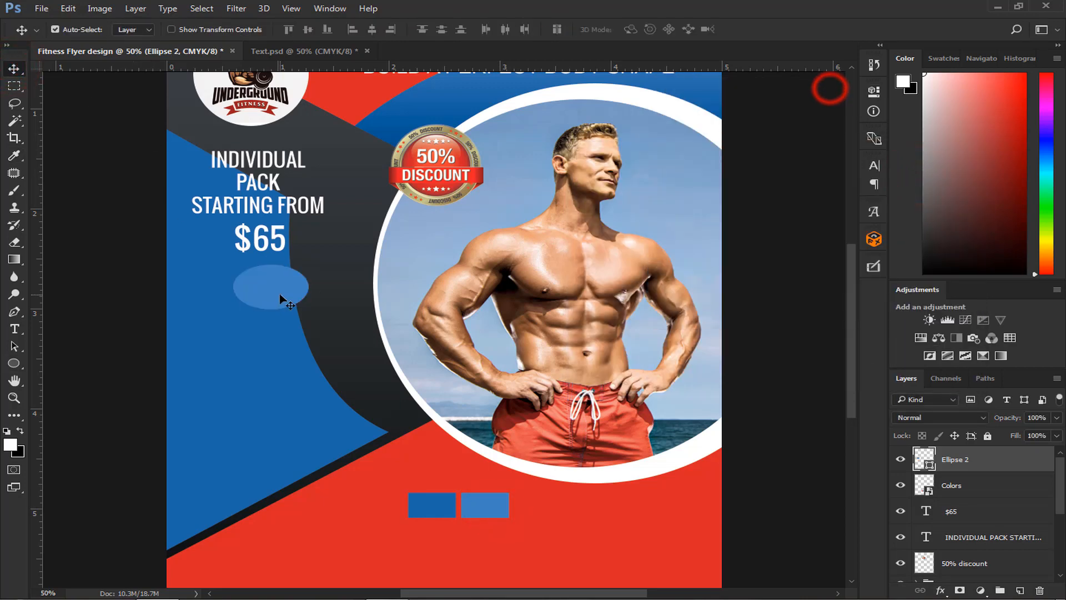
- Place the light blue ellipse behind the $65 text, with its layer directly beneath the text layer
left_click_drag(282, 300, 273, 261)
left_click_drag(956, 460, 959, 528)
left_click_drag(262, 259, 285, 245)
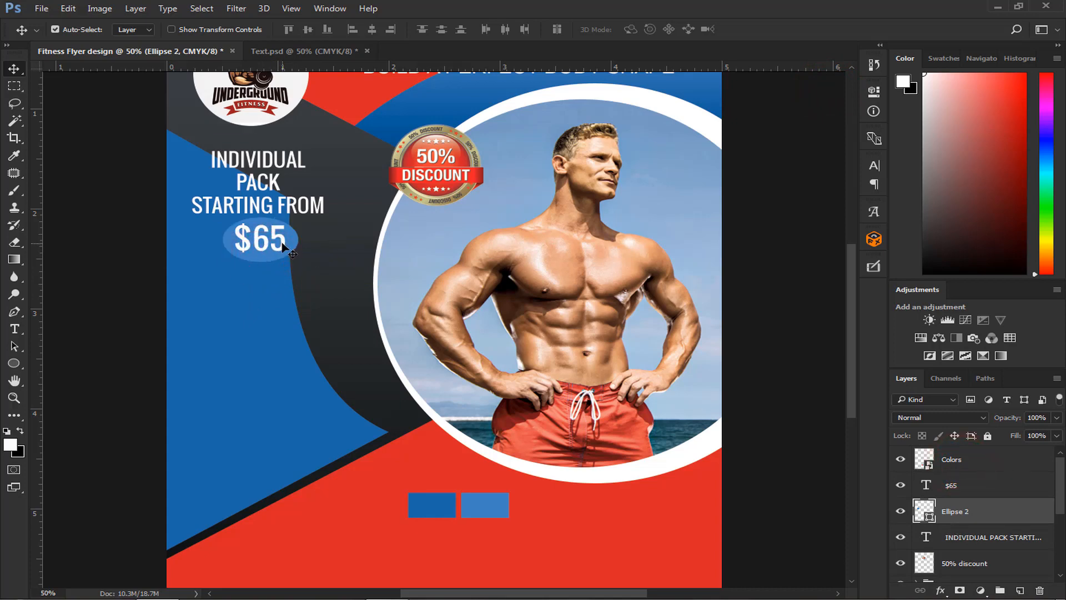
- Try shifting the $65 text and its ellipse together sideways beneath the INDIVIDUAL PACK text
left_click(955, 492, "ctrl")
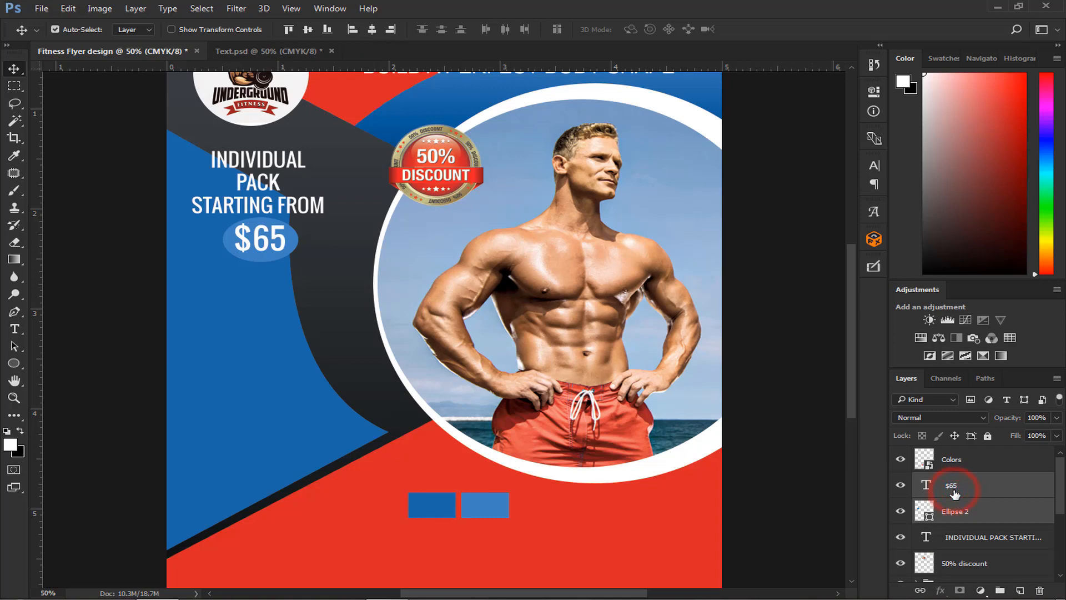
key("shift+Right")
key("shift+Right")
key("shift+Right")
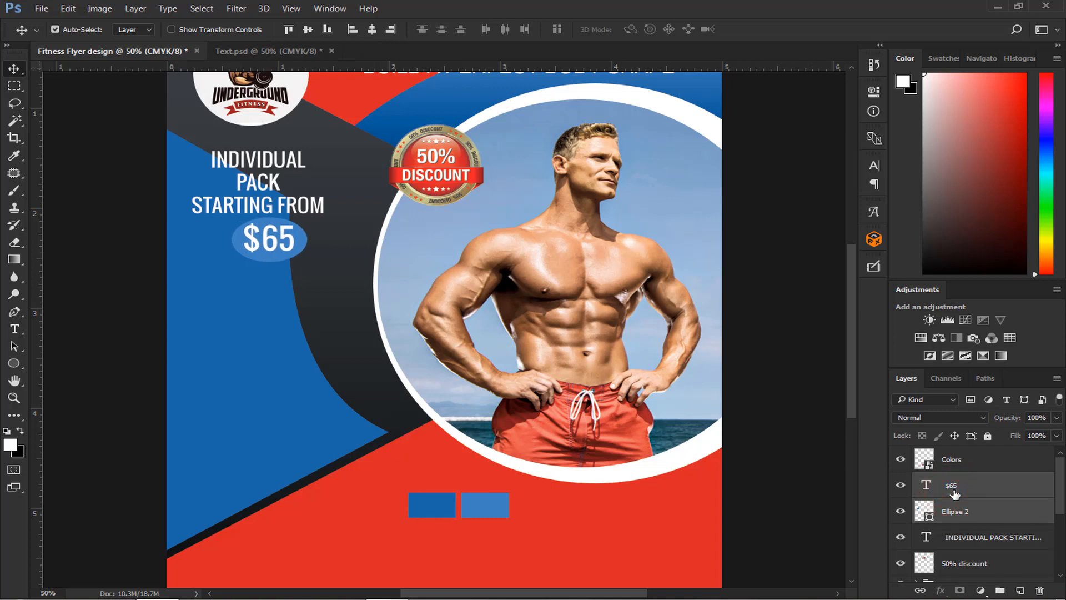
key("shift+Left")
key("shift+Left")
key("shift+Left")
key("shift+Left")
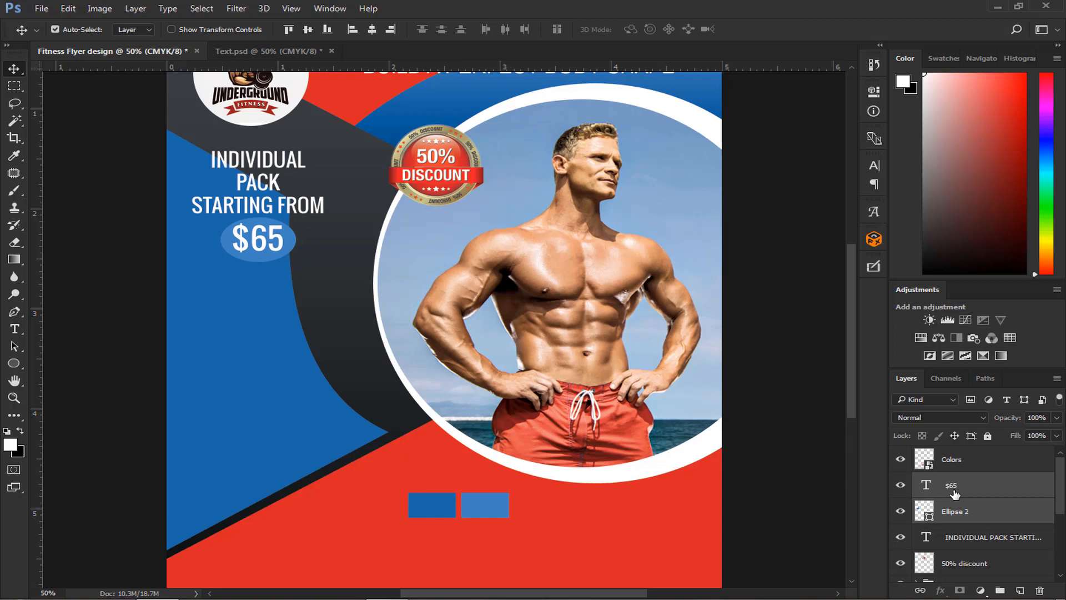
key("Left")
key("Left")
key("Left")
key("Left")
key("Right")
key("Right")
key("Right")
- Nudge the INDIVIDUAL PACK STARTING FROM text slightly right to center it above the $65 ellipse
key("Right")
key("Right")
key("Right")
key("Right")
left_click(963, 538)
key("Right")
key("Right")
key("Right")
key("Right")
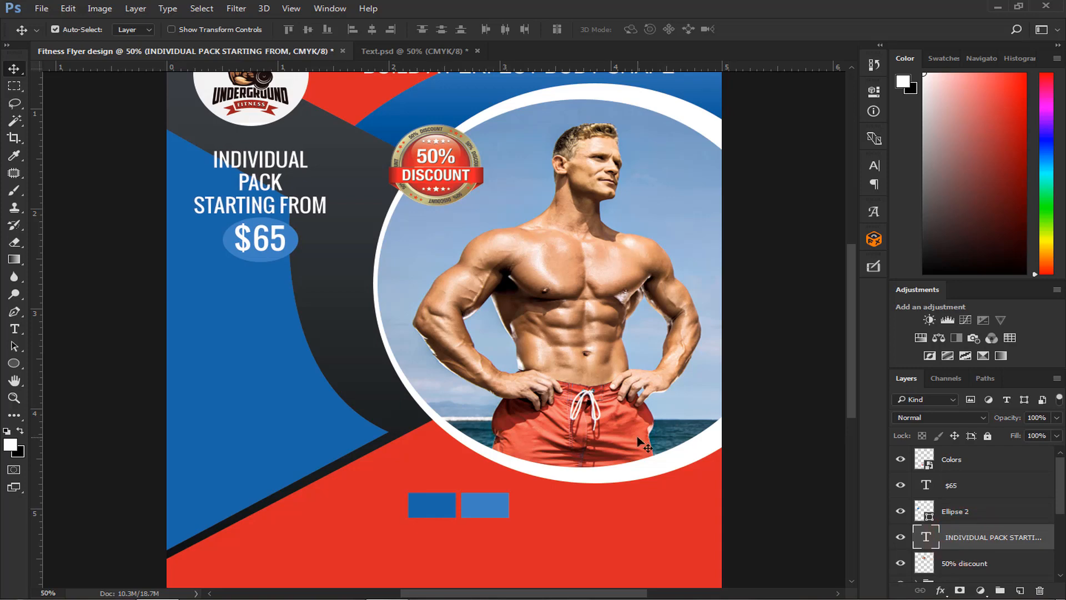
- Copy the FITNESS CLUB title's drop shadow layer style and paste it onto the ellipse behind $65
scroll(639, 441, "up", 3)
left_click(611, 170)
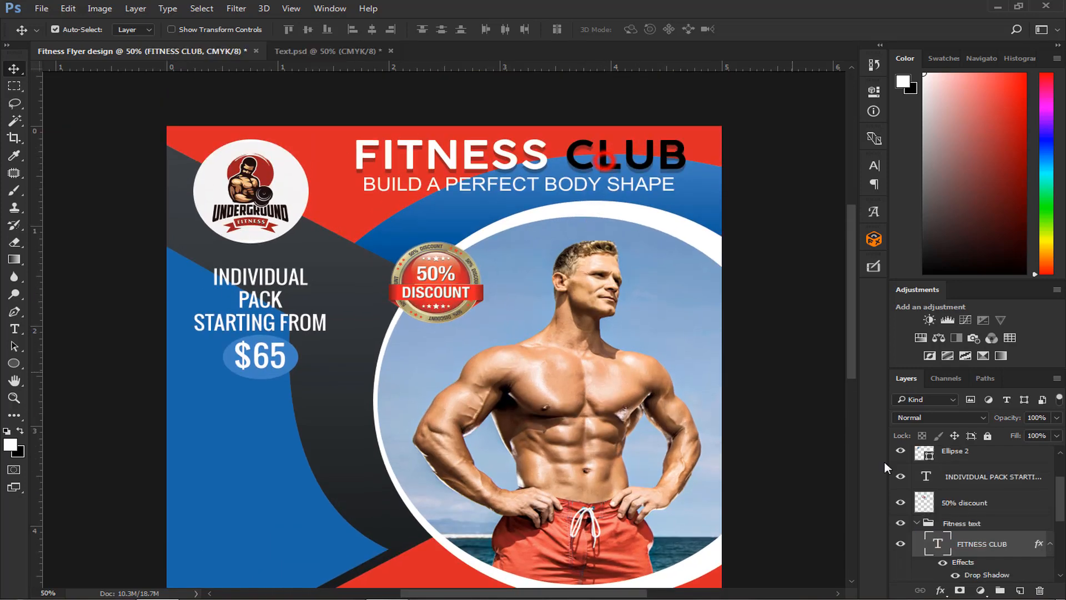
right_click(1009, 546)
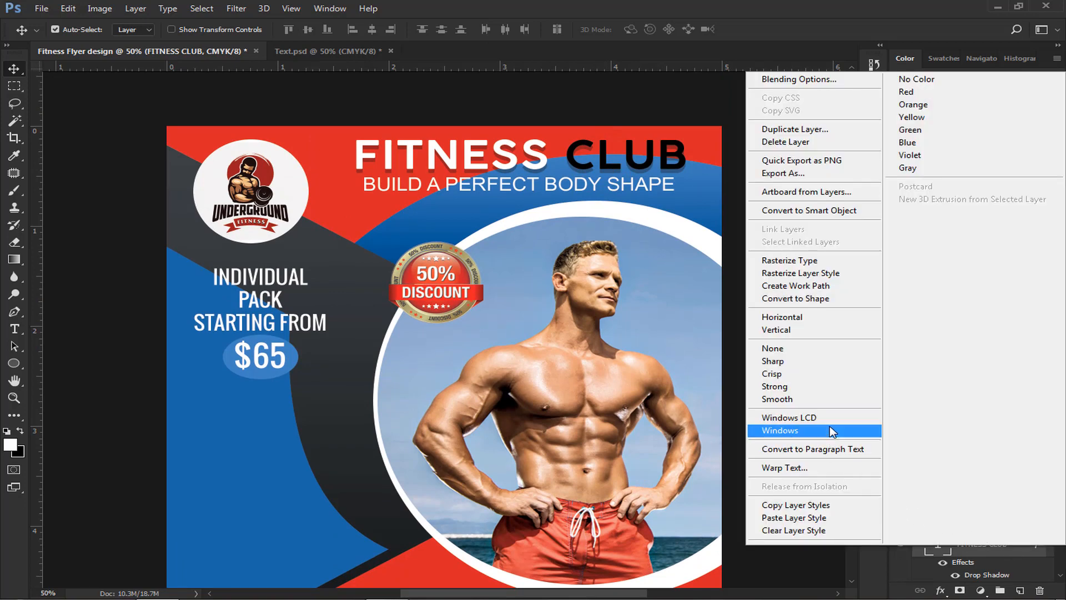
left_click(815, 505)
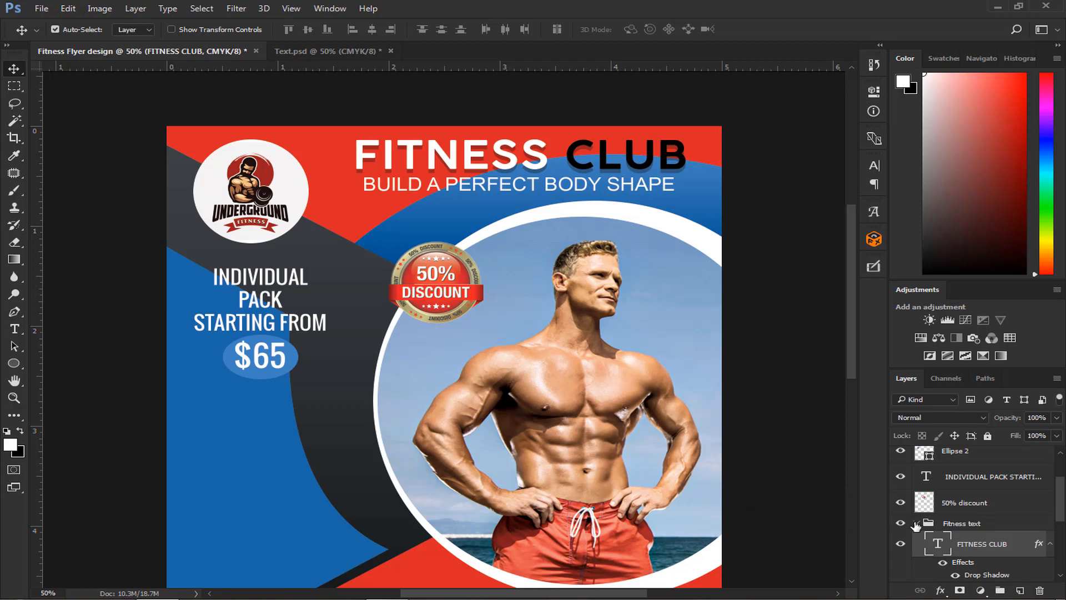
left_click(919, 523)
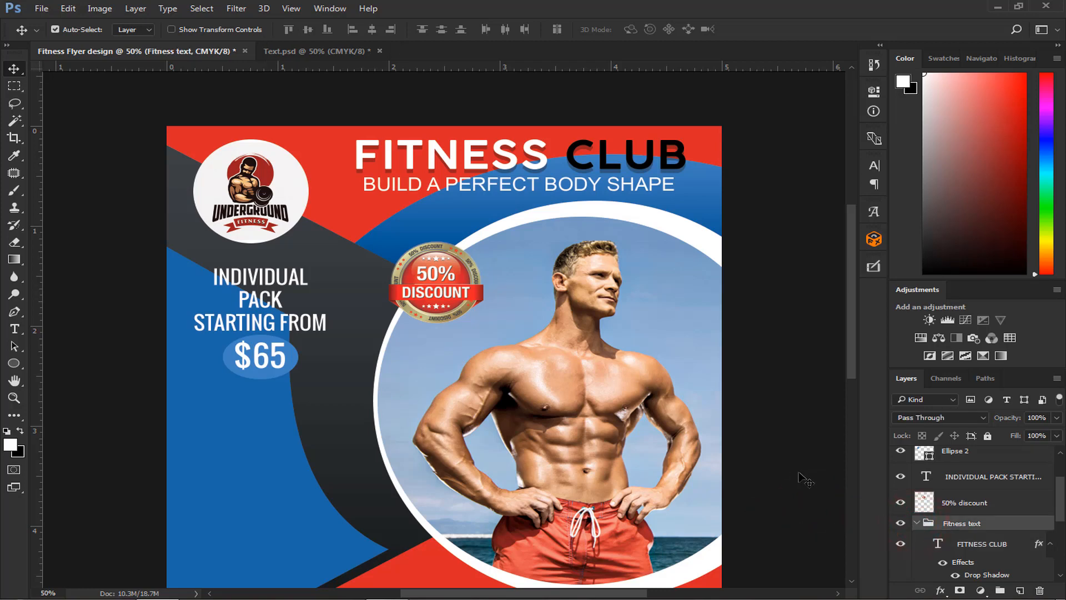
left_click(257, 378)
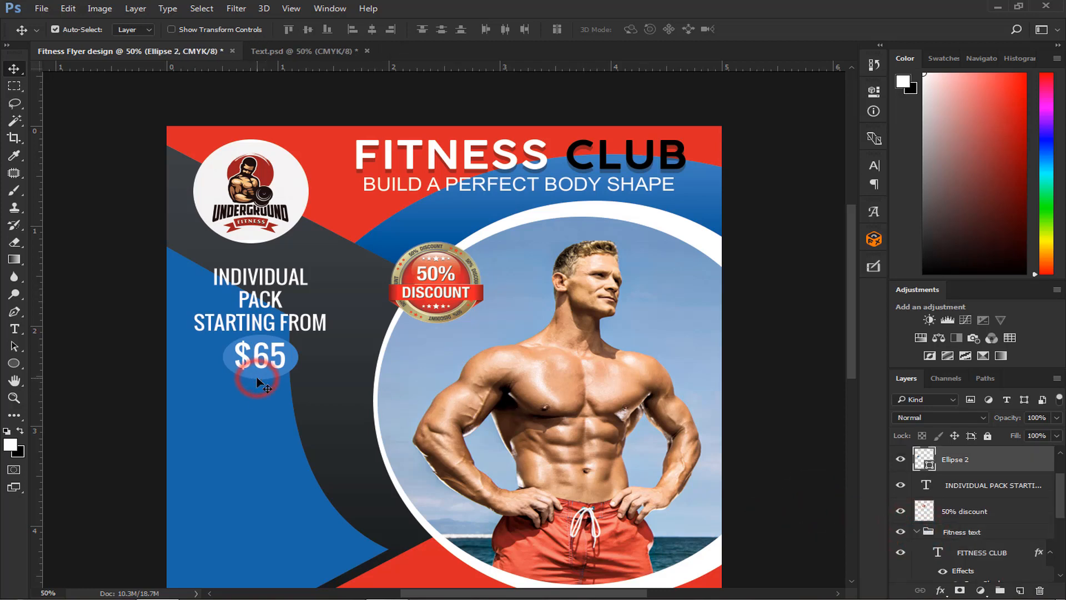
right_click(991, 468)
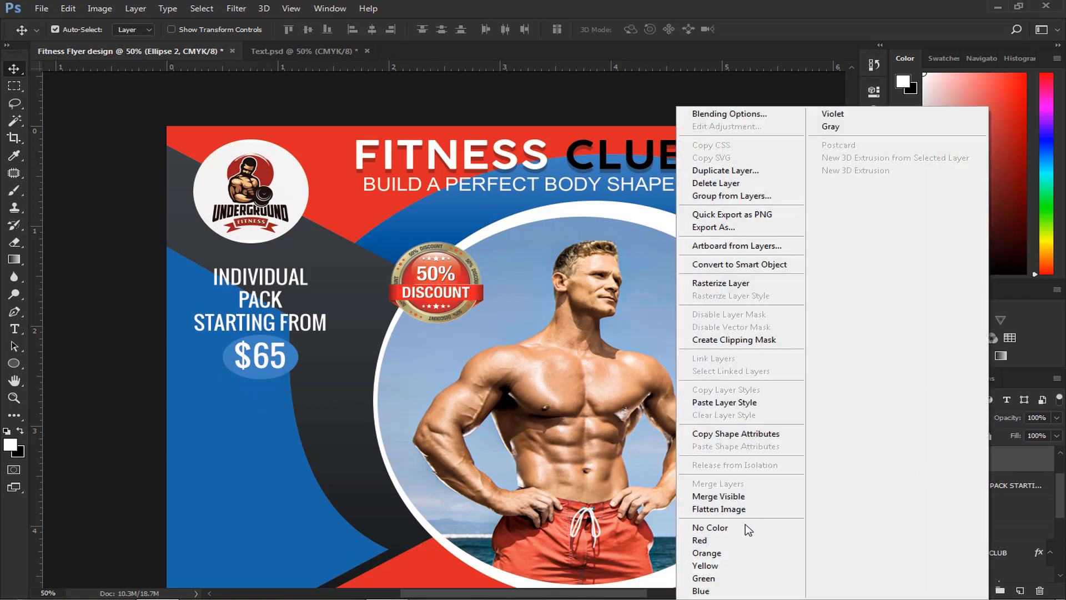
left_click(751, 406)
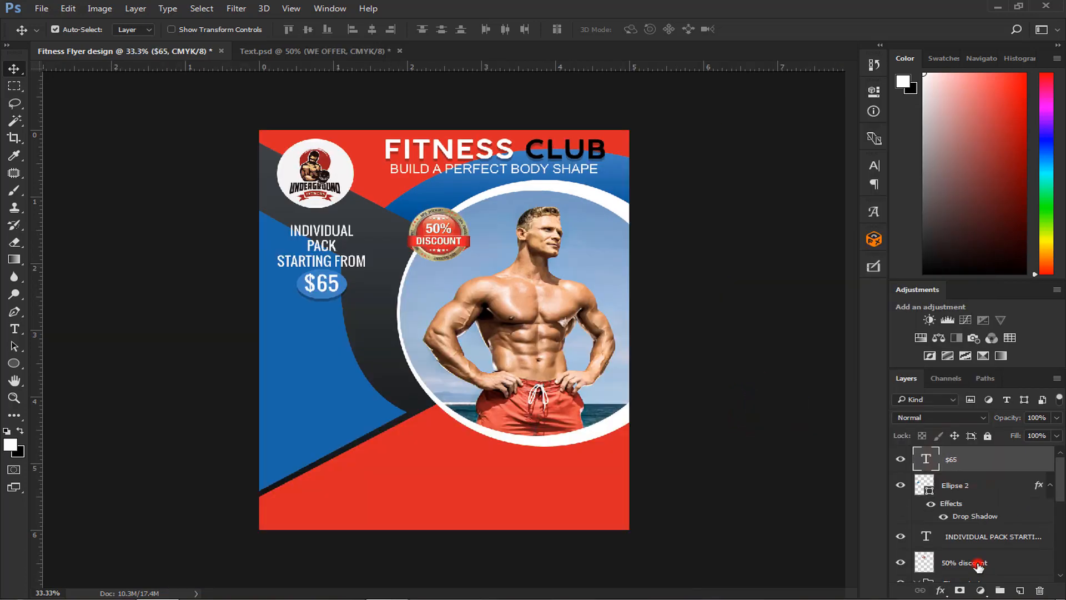
- Group the $65, ellipse, INDIVIDUAL PACK and 50% discount layers and name the group Price tag
left_click(978, 567, "shift")
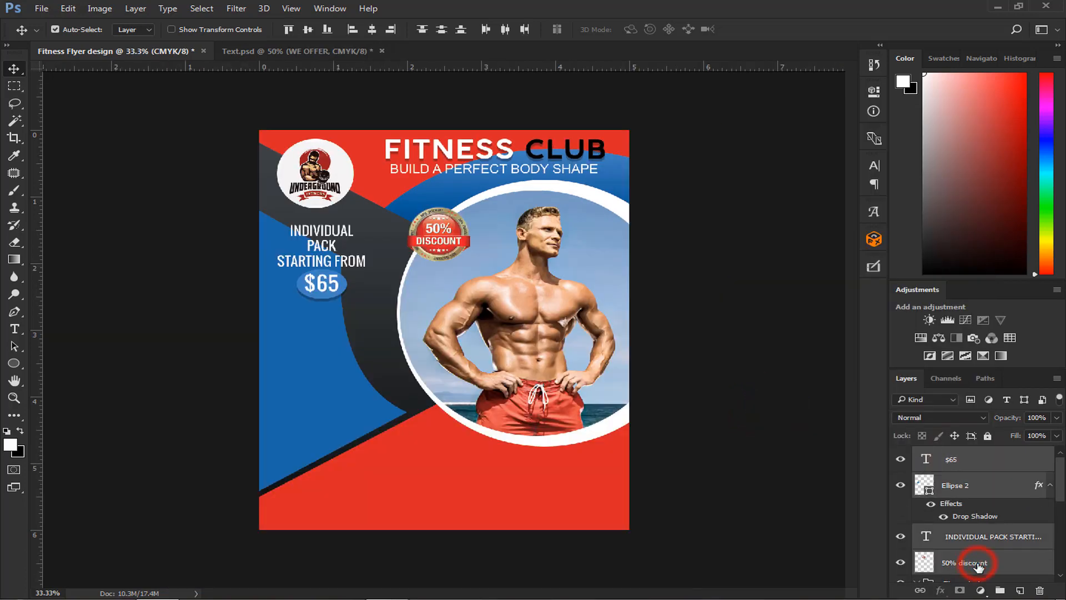
key("ctrl+g")
double_click(966, 454)
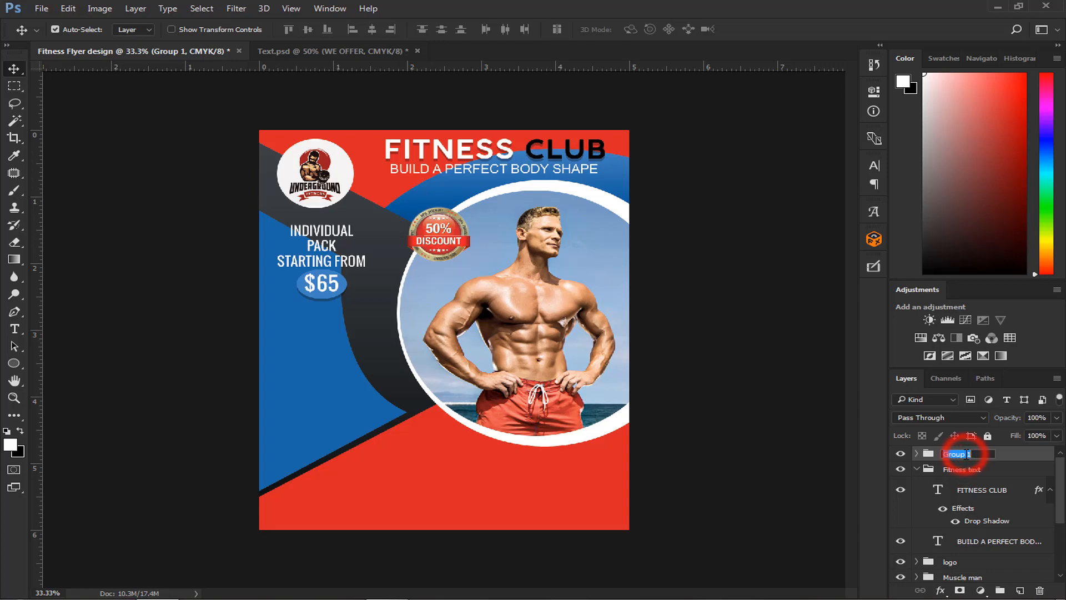
type("Price tag")
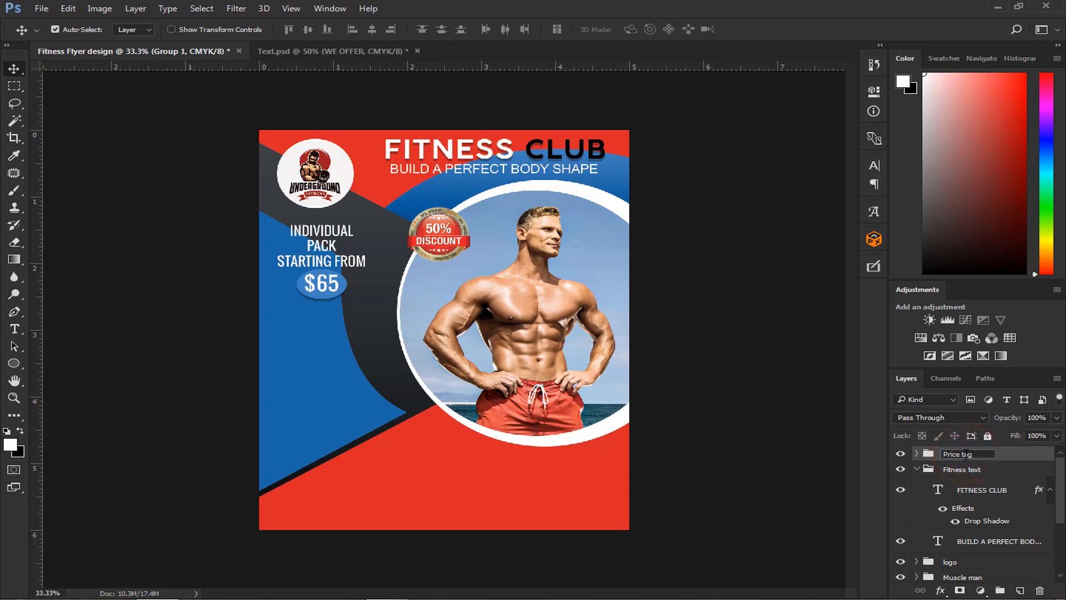
key("Return")
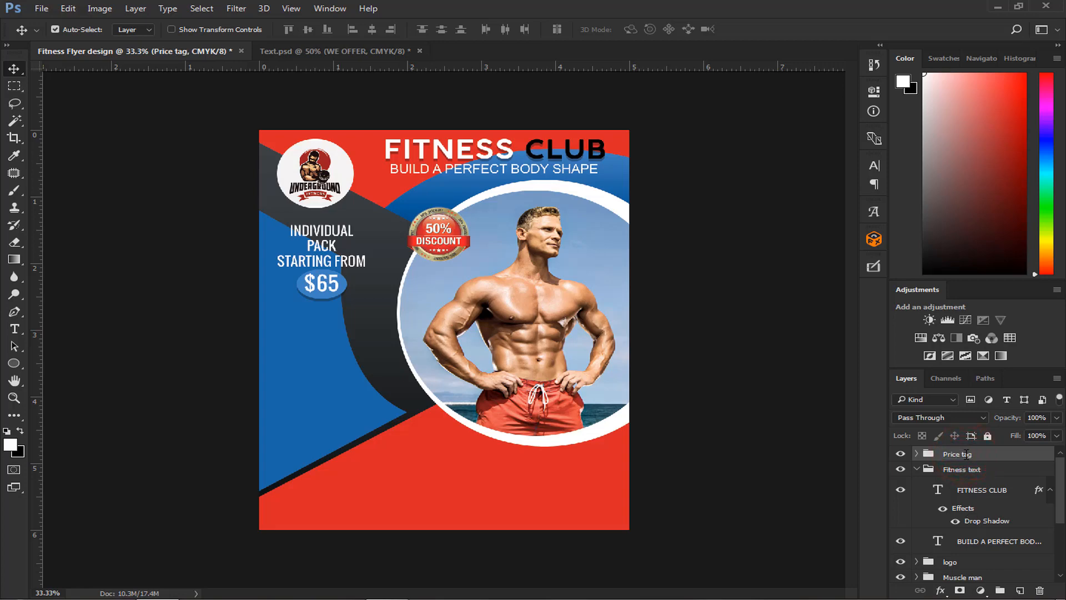
- Copy the WE OFFER heading and its services list from Text.psd into the flyer below $65, with a vertical guide along the text's left edge
left_click(361, 52)
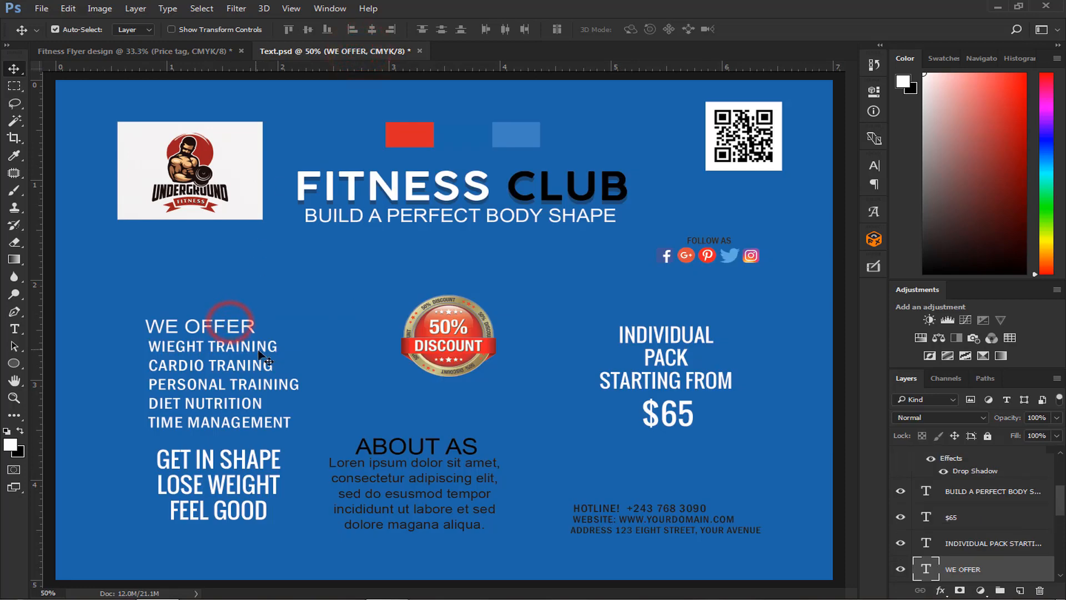
scroll(991, 556, "down", 2)
scroll(963, 518, "down", 4)
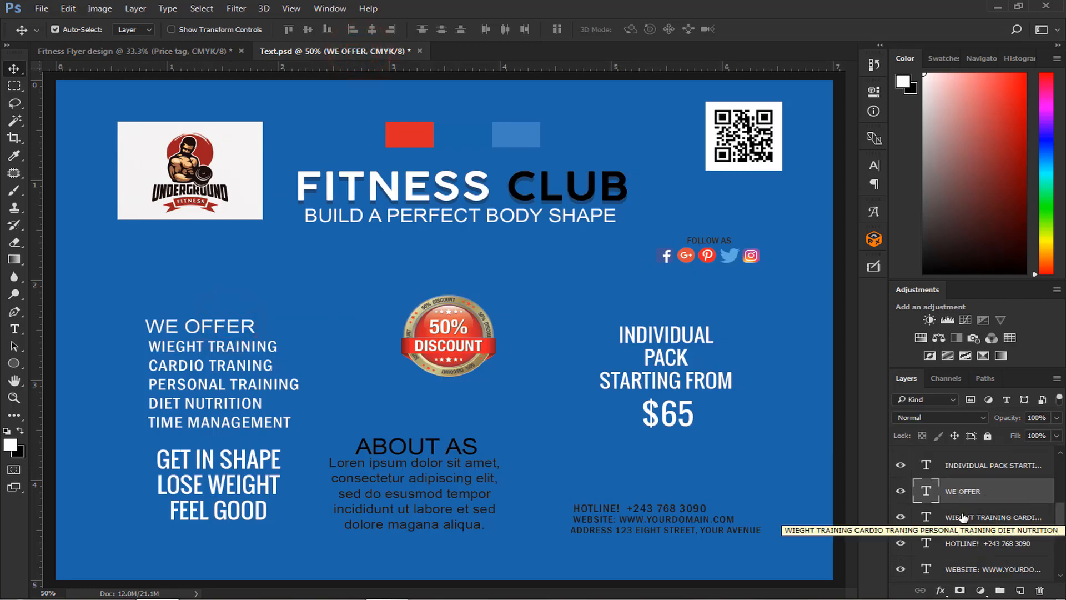
scroll(969, 529, "up", 4)
left_click(971, 544, "shift")
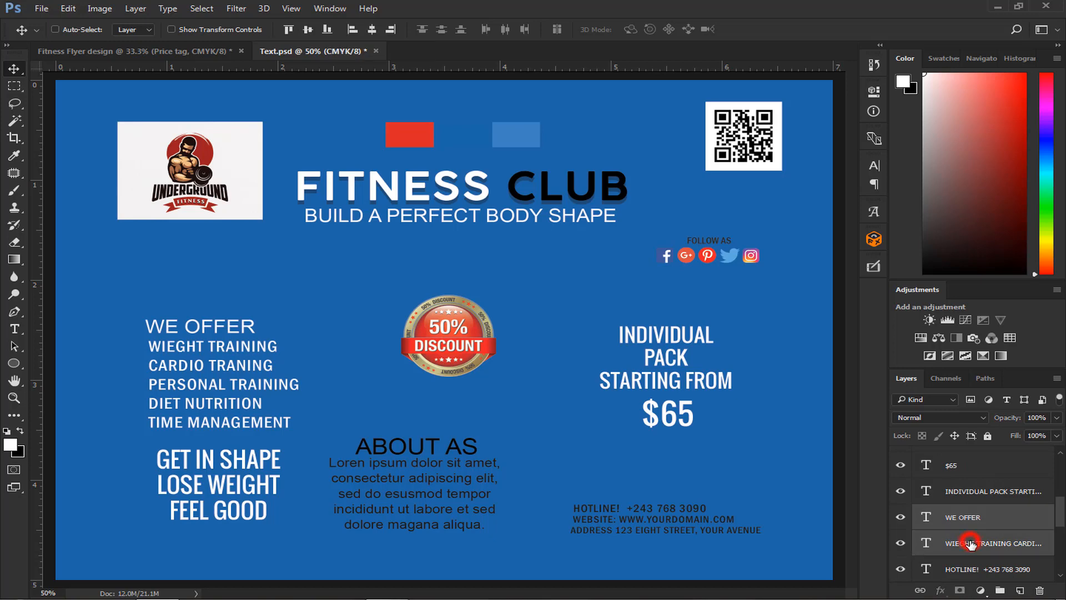
left_click_drag(205, 328, 320, 321)
left_click_drag(36, 362, 275, 365)
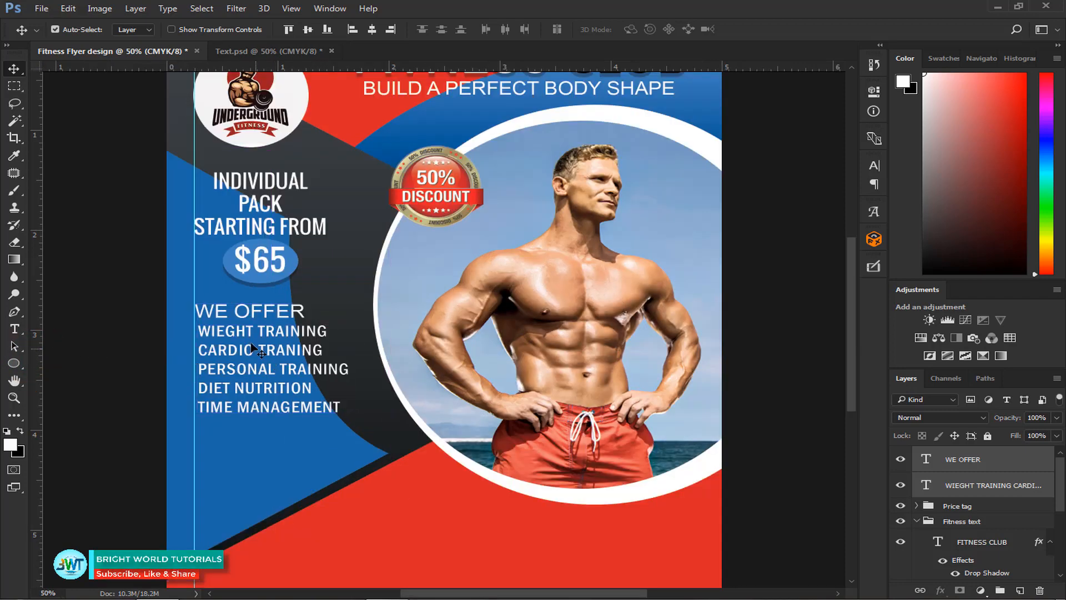
- Group the WE OFFER heading and services list layers and name the group We offer
scroll(251, 350, "down", 3)
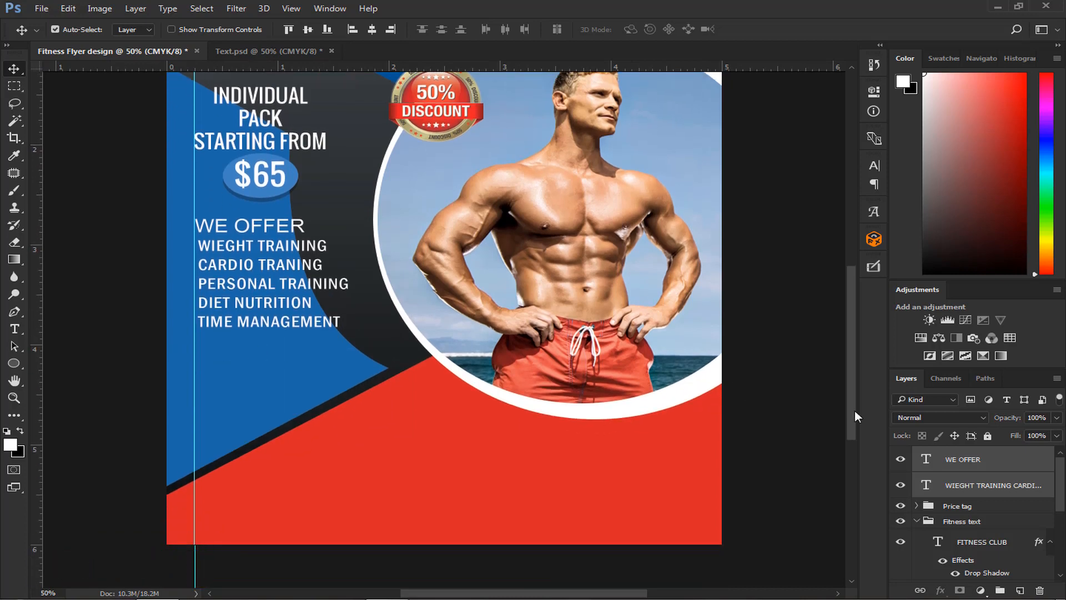
left_click(1000, 507)
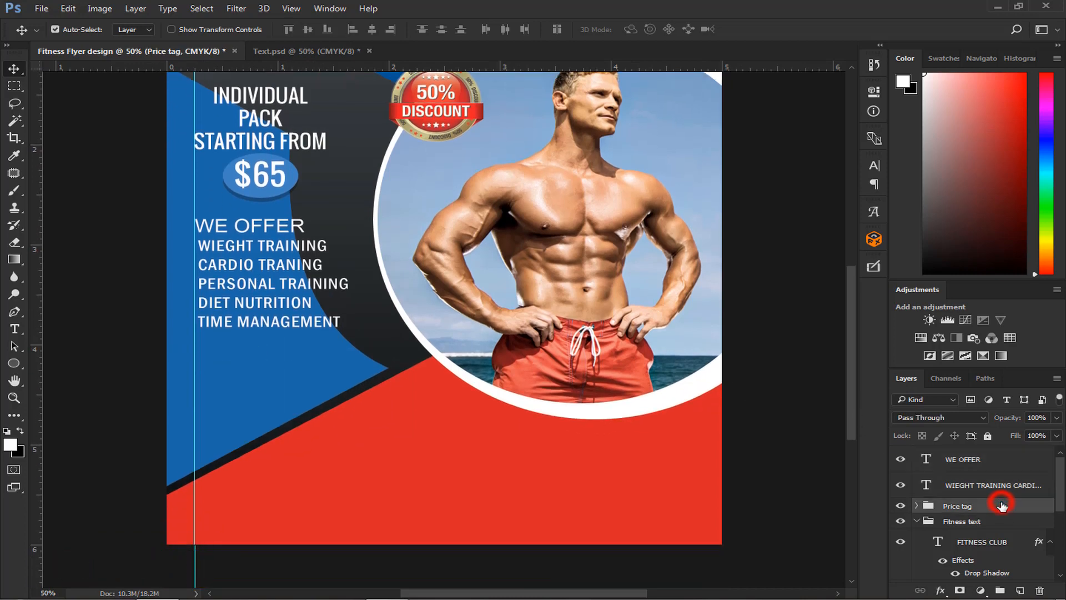
left_click(993, 486)
left_click(982, 461)
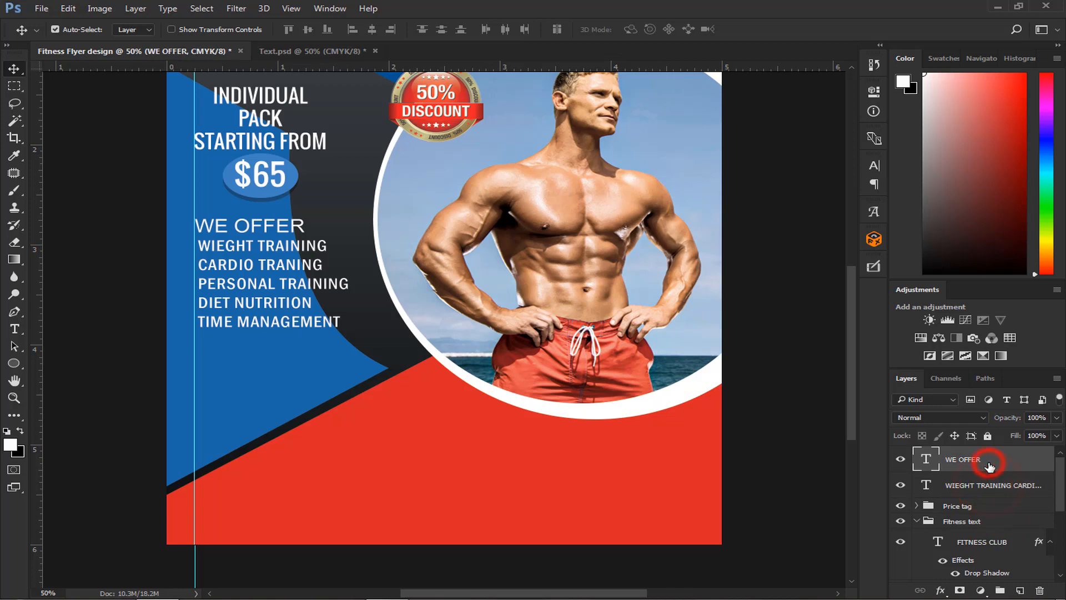
left_click(991, 485, "ctrl")
key("ctrl+g")
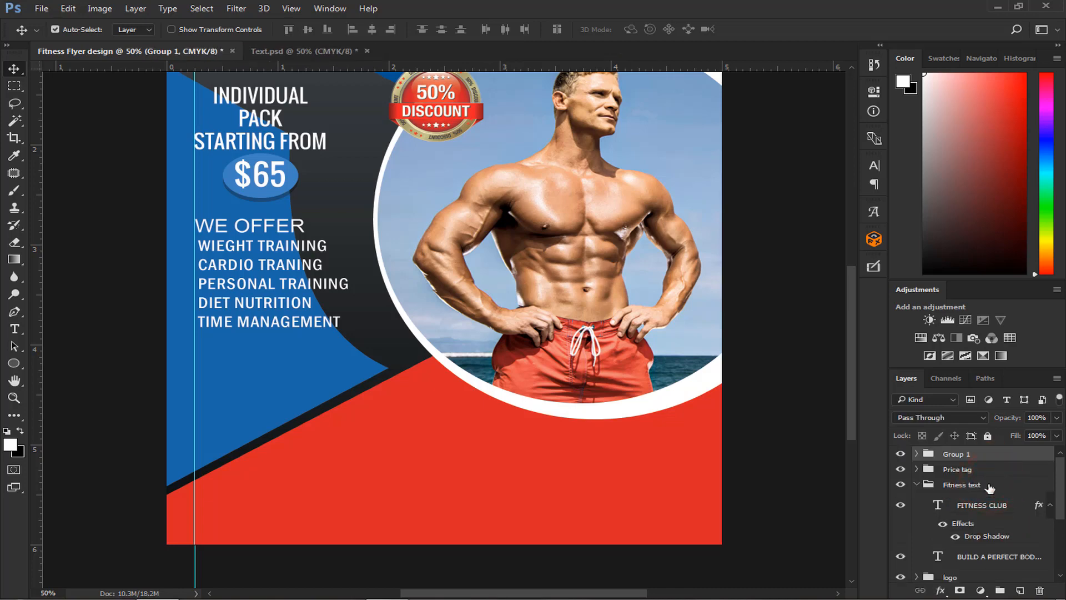
double_click(965, 454)
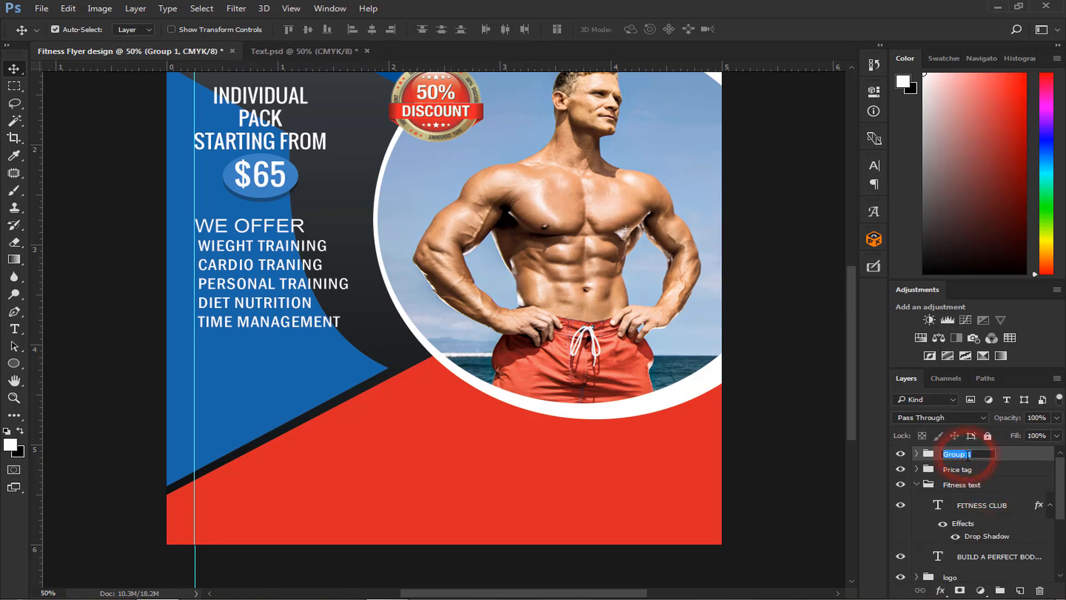
type("We")
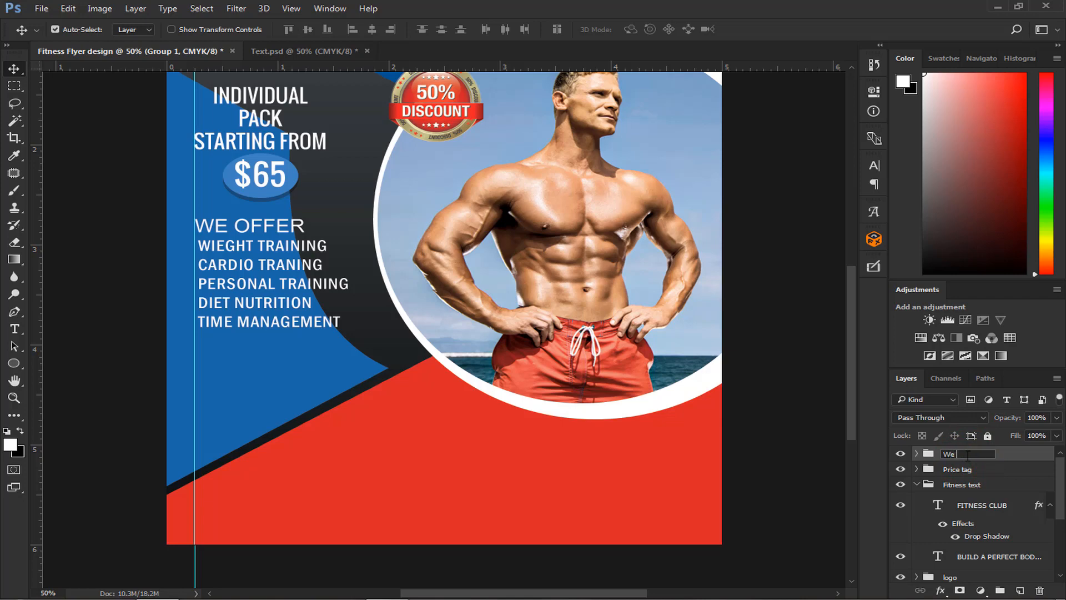
type(" offer")
key("Return")
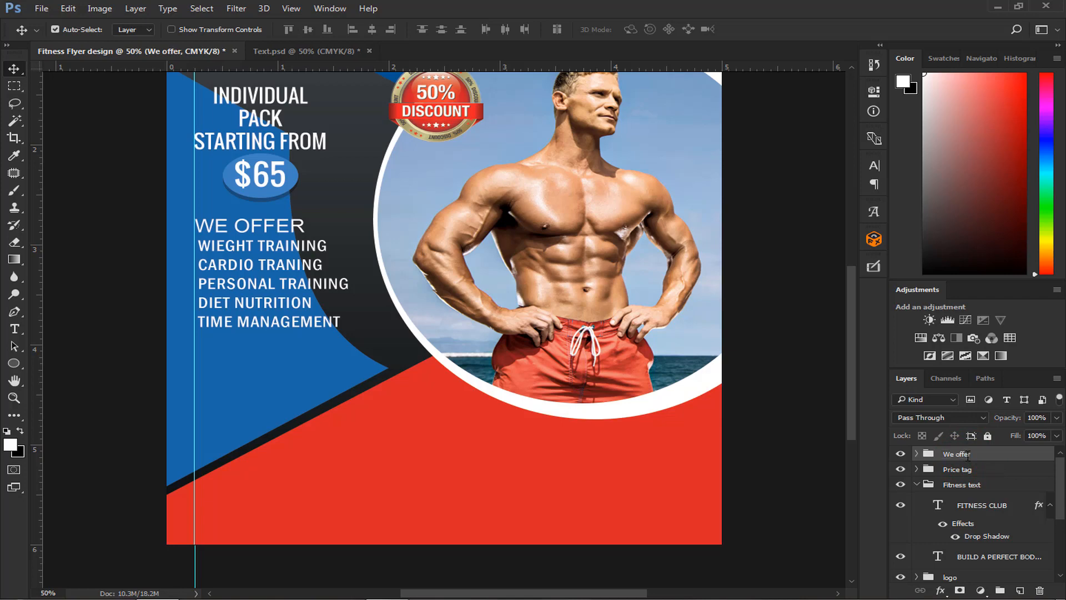
left_click(900, 454)
left_click(900, 454)
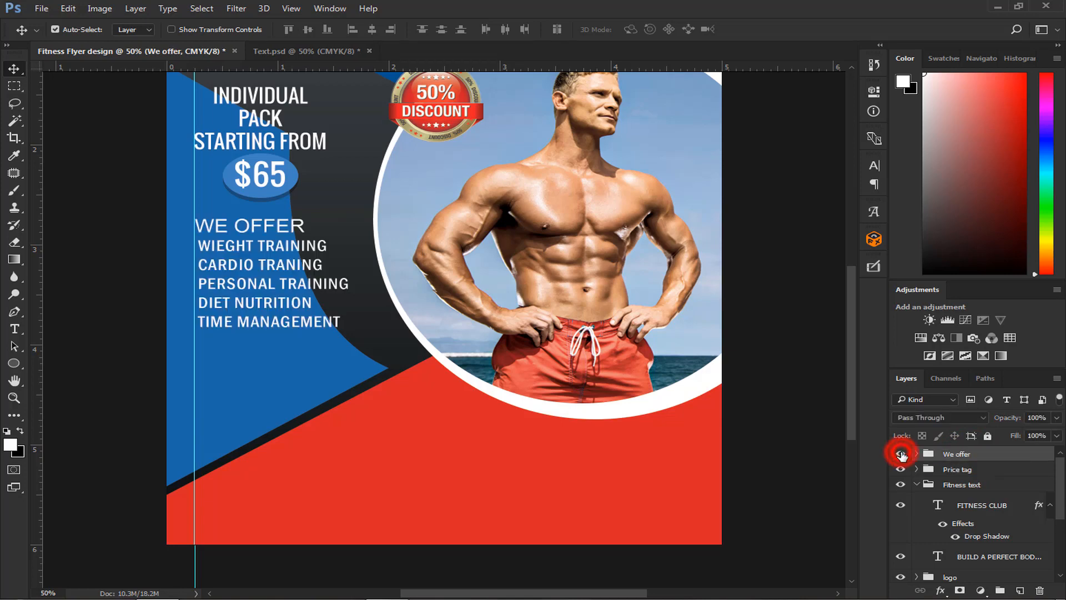
- Copy the GET IN SHAPE LOSE WEIGHT FEEL GOOD text from Text.psd into the flyer below the services list
left_click(316, 51)
left_click(257, 461)
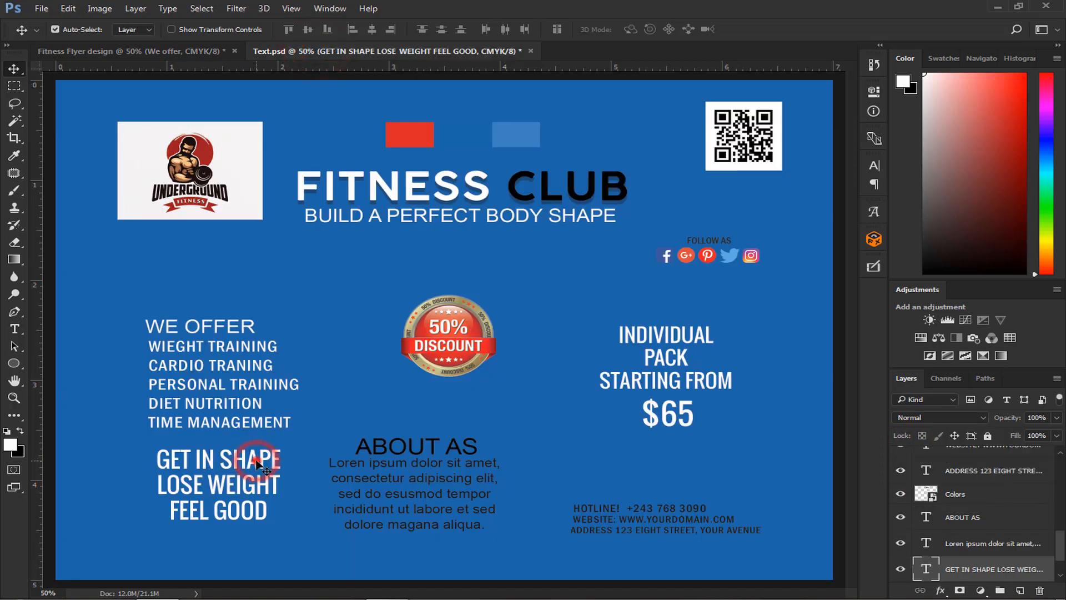
left_click_drag(258, 463, 276, 362)
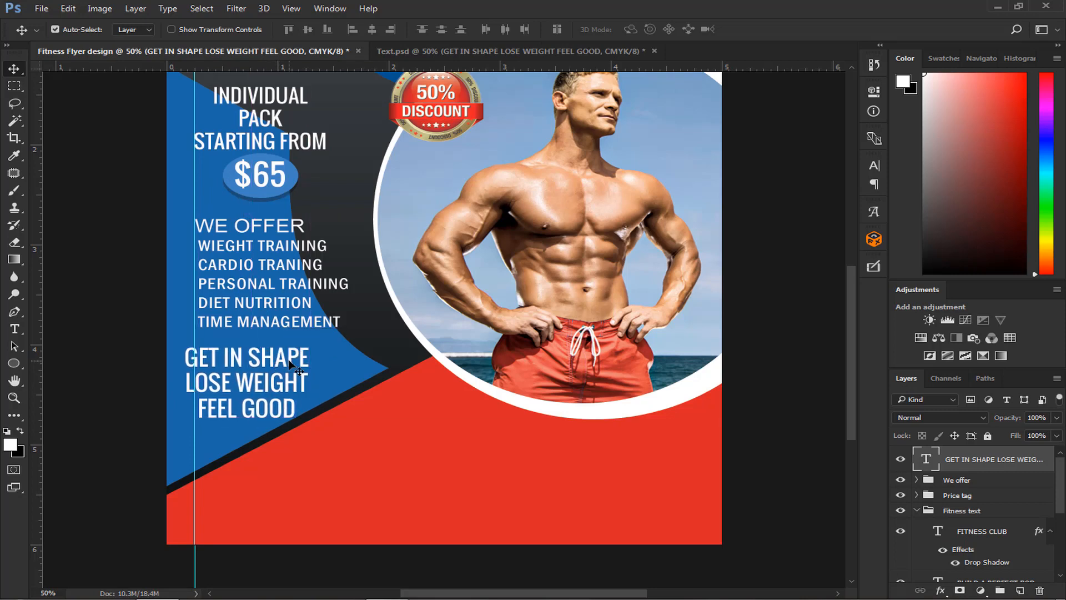
- Scale the GET IN SHAPE text down slightly and nudge it up and right to line up with the vertical guide
key("ctrl+t")
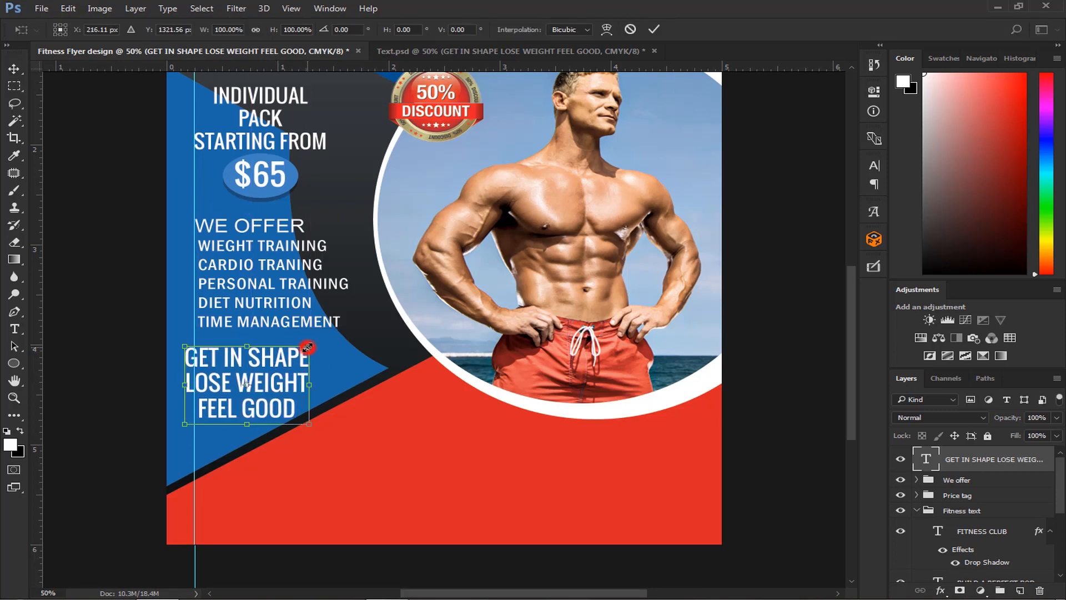
left_click_drag(307, 347, 304, 352)
key("Return")
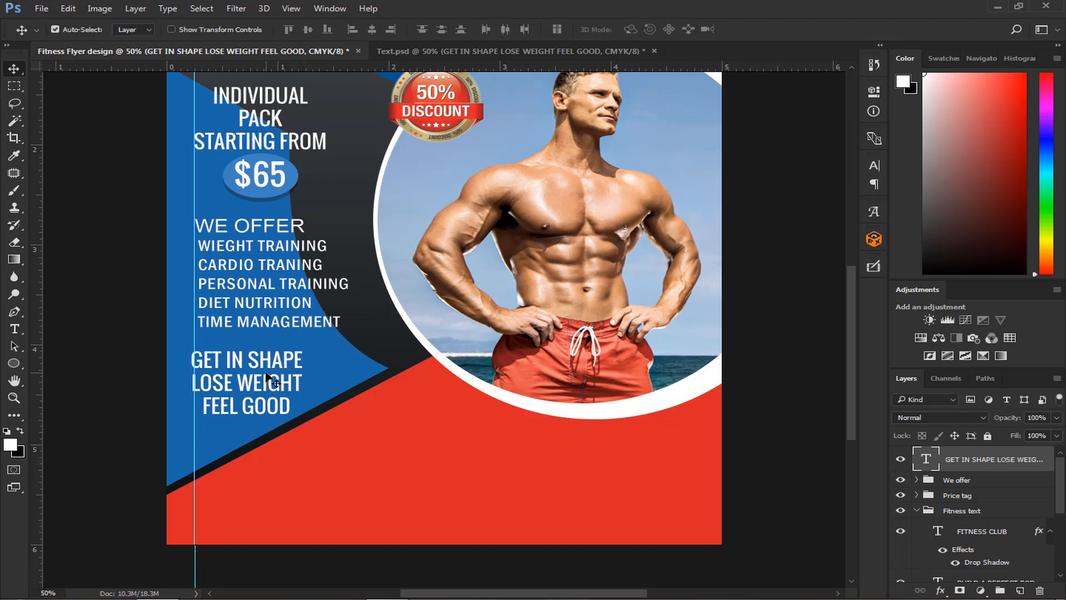
key("Up")
key("Up")
key("Up")
key("Up")
key("Up")
key("Up")
key("Right")
key("Right")
key("Right")
key("Right")
key("Right")
key("Right")
key("Right")
key("Right")
key("Right")
key("Right")
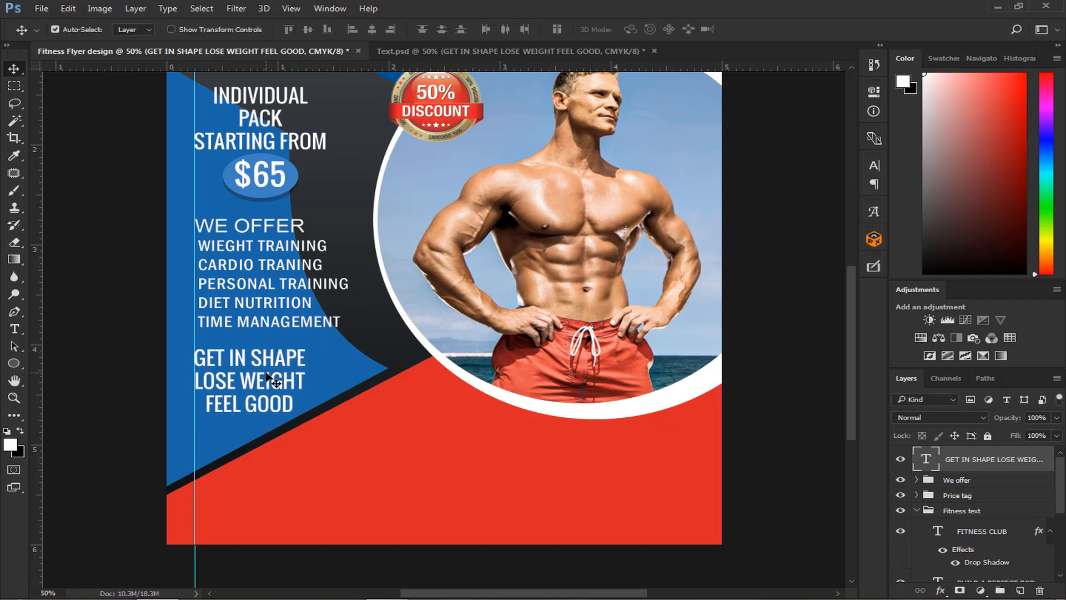
- Draw a 610 × 58 px rectangle across the WIEGHT TRAINING line, directly above Gradient Fill 1, filled with red sampled from the flyer's lower area
left_click(277, 258)
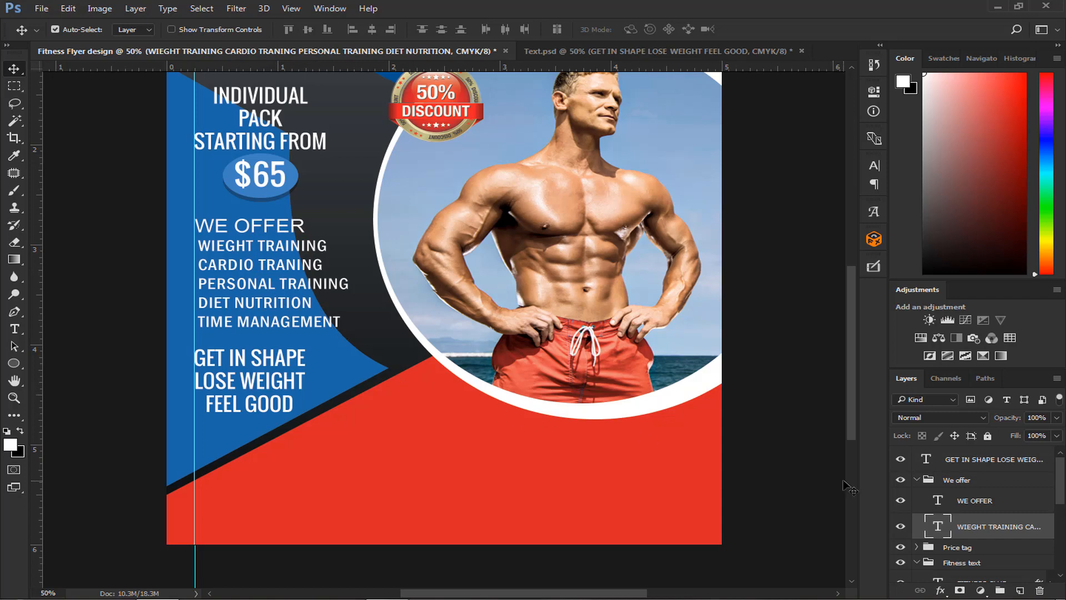
left_click(917, 481)
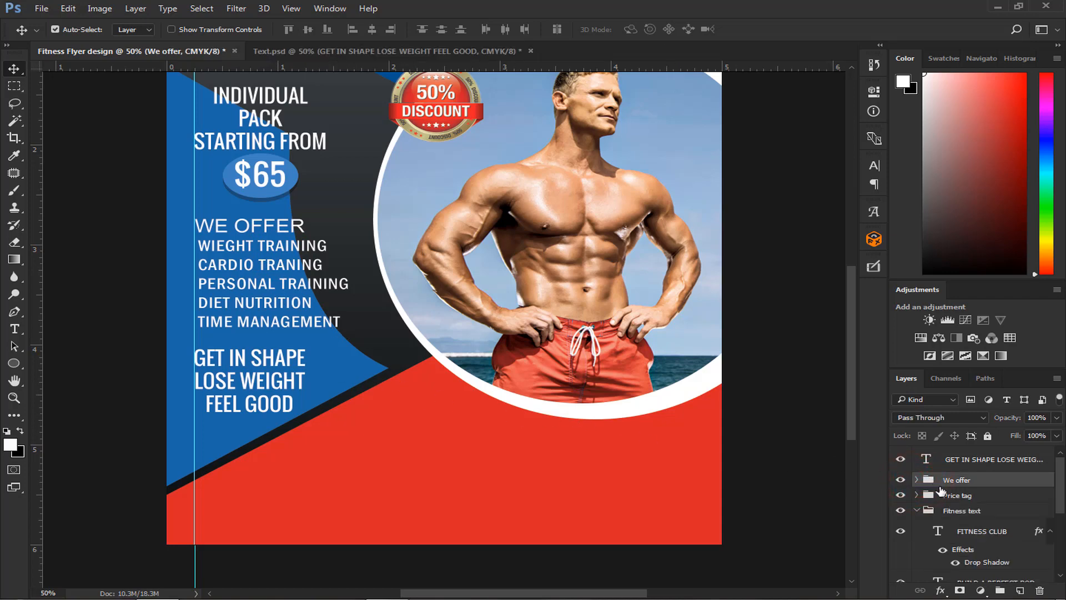
scroll(940, 490, "down", 5)
left_click(982, 546)
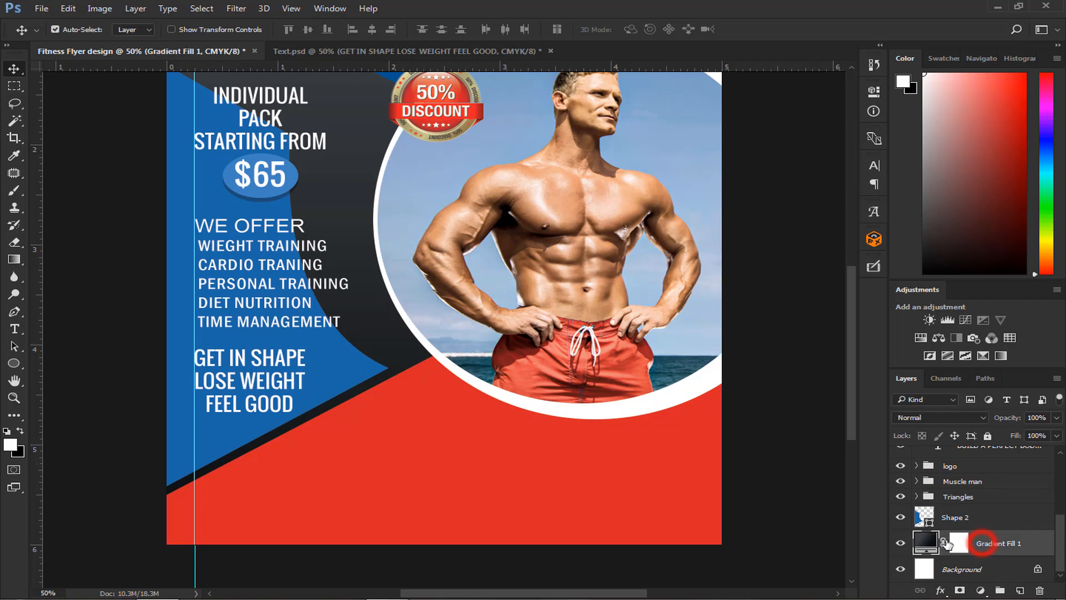
left_click(12, 363)
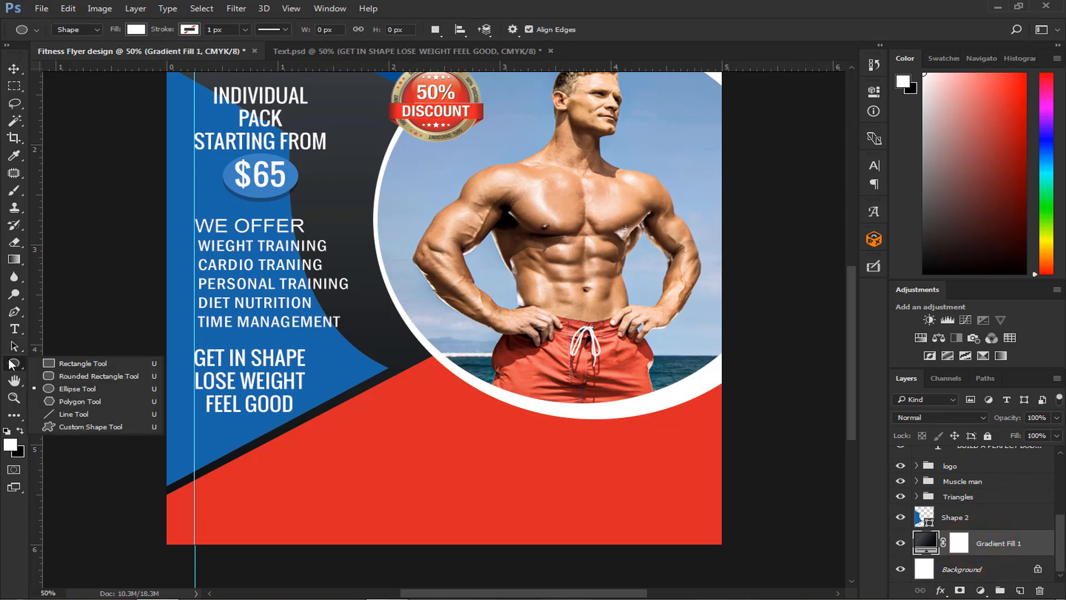
left_click(63, 365)
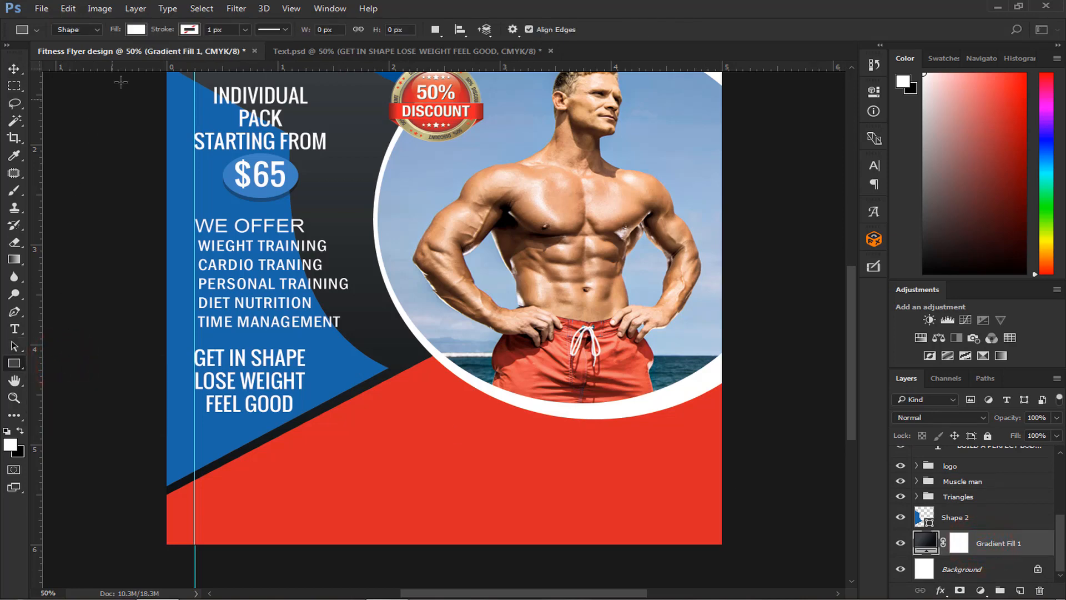
left_click(135, 30)
left_click(207, 54)
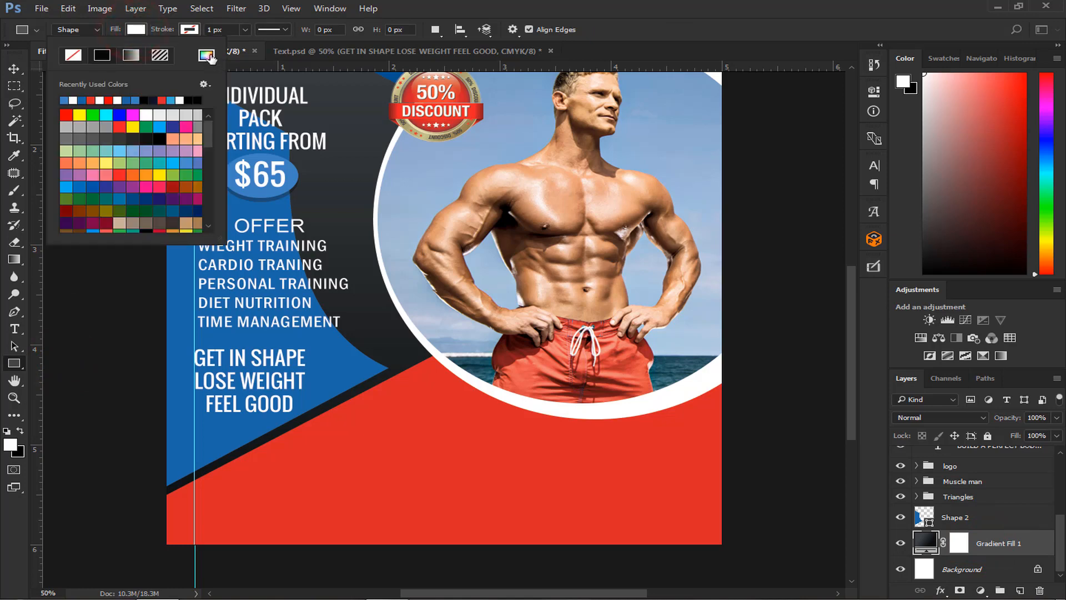
left_click(496, 446)
left_click(913, 175)
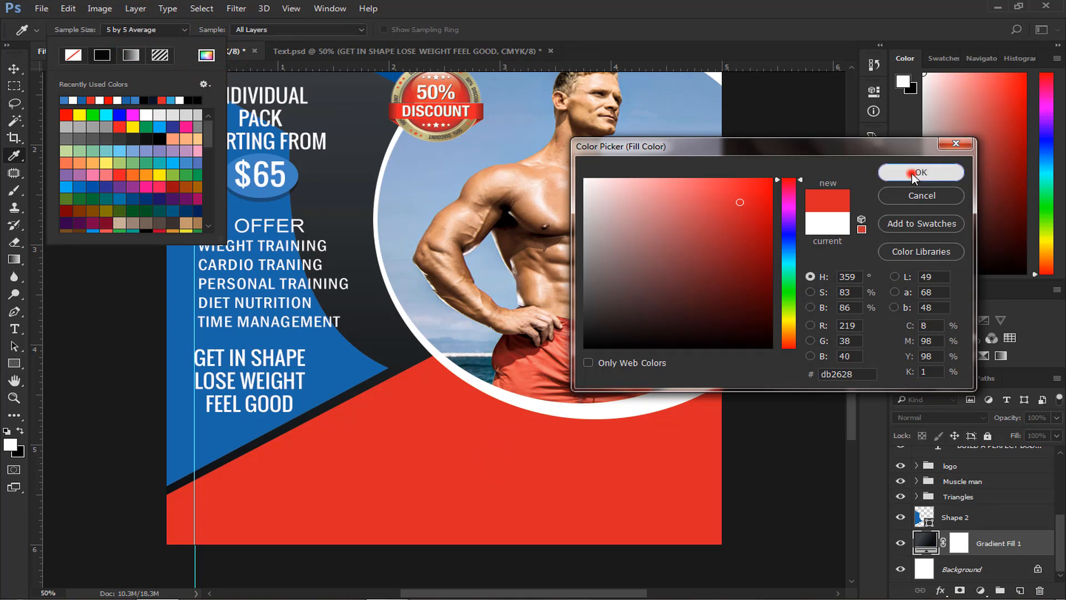
left_click(546, 8)
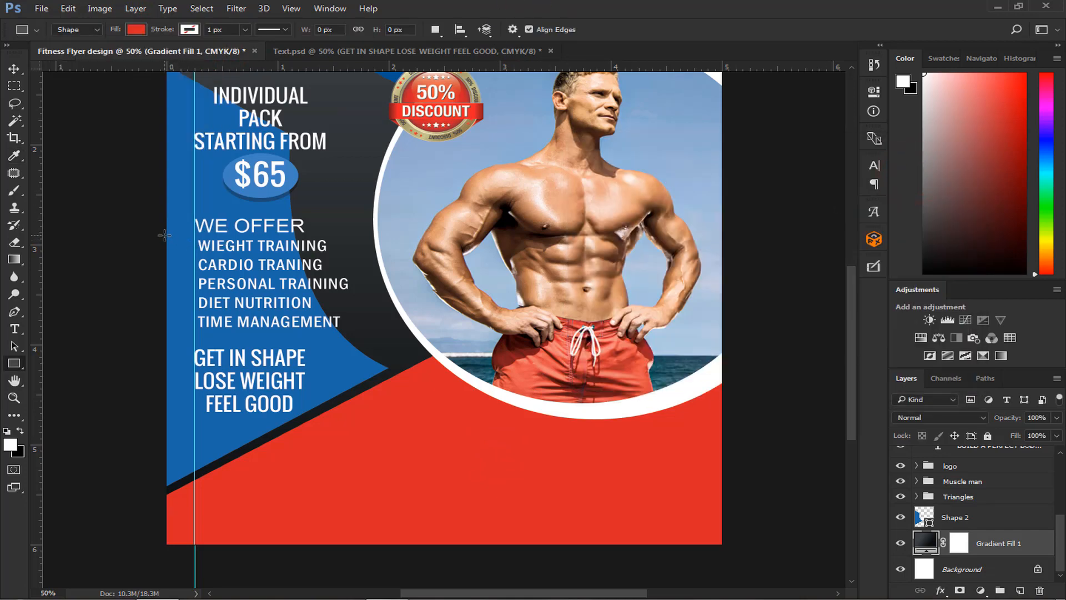
left_click_drag(165, 235, 391, 255)
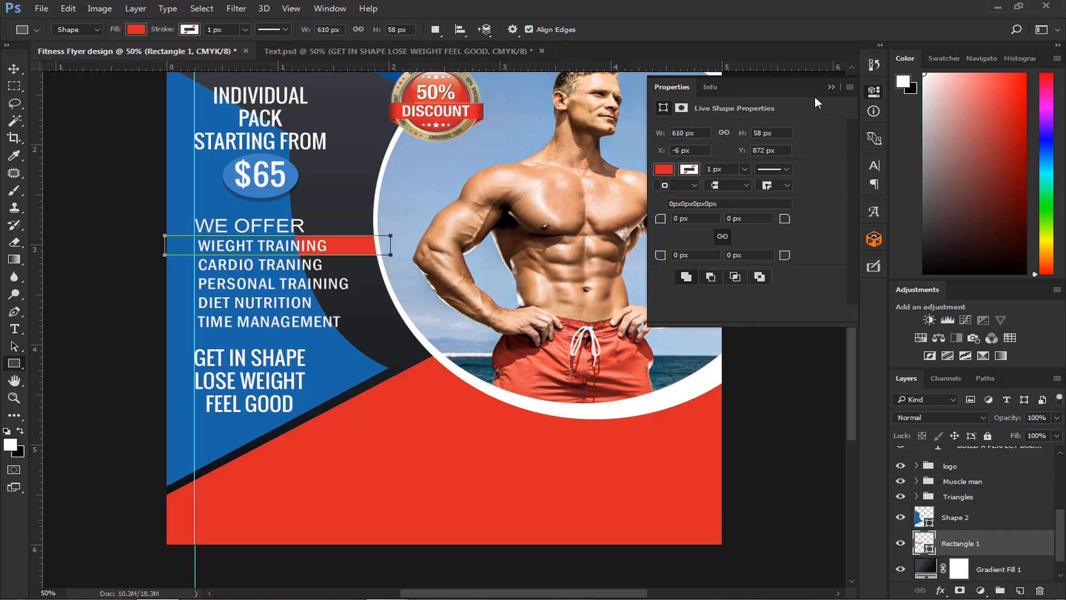
left_click(830, 87)
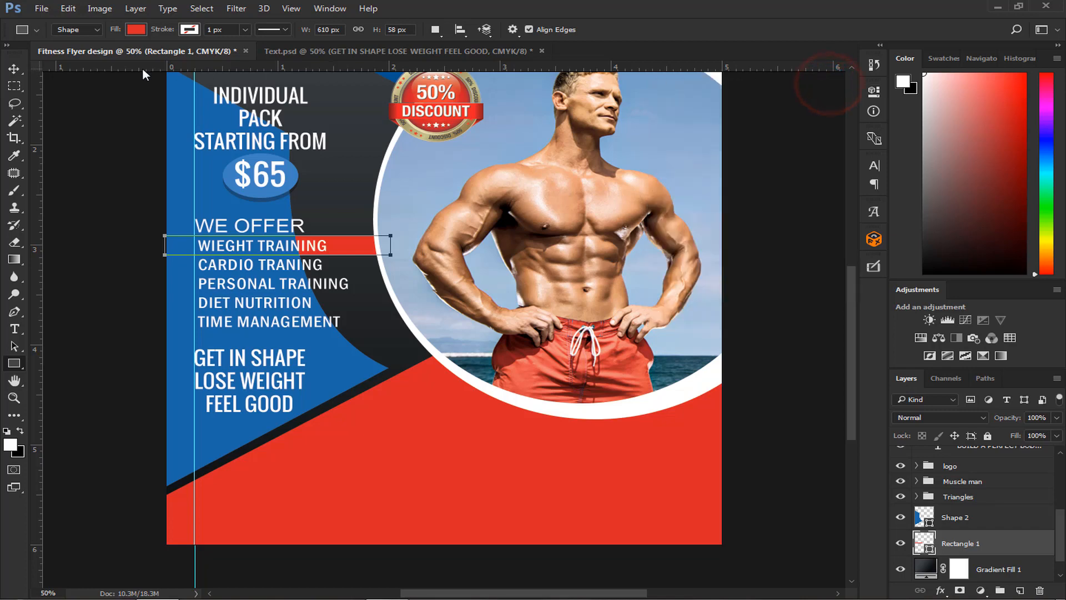
- Move the Shape 2 layer beneath Rectangle 1 so the red bar lies in front of the blue shape
left_click(9, 71)
left_click(955, 517)
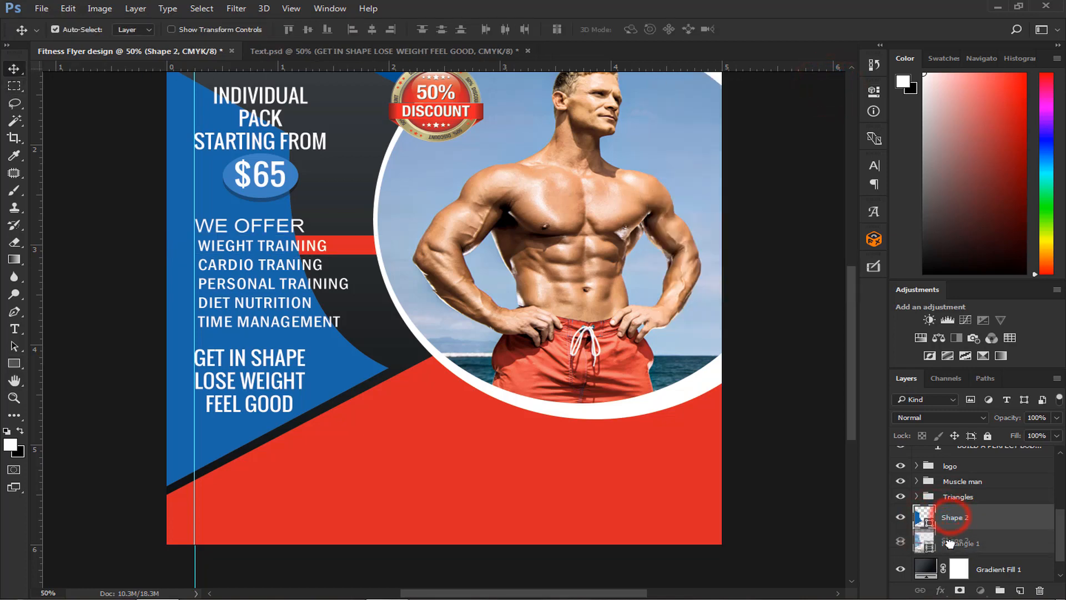
left_click_drag(960, 519, 950, 547)
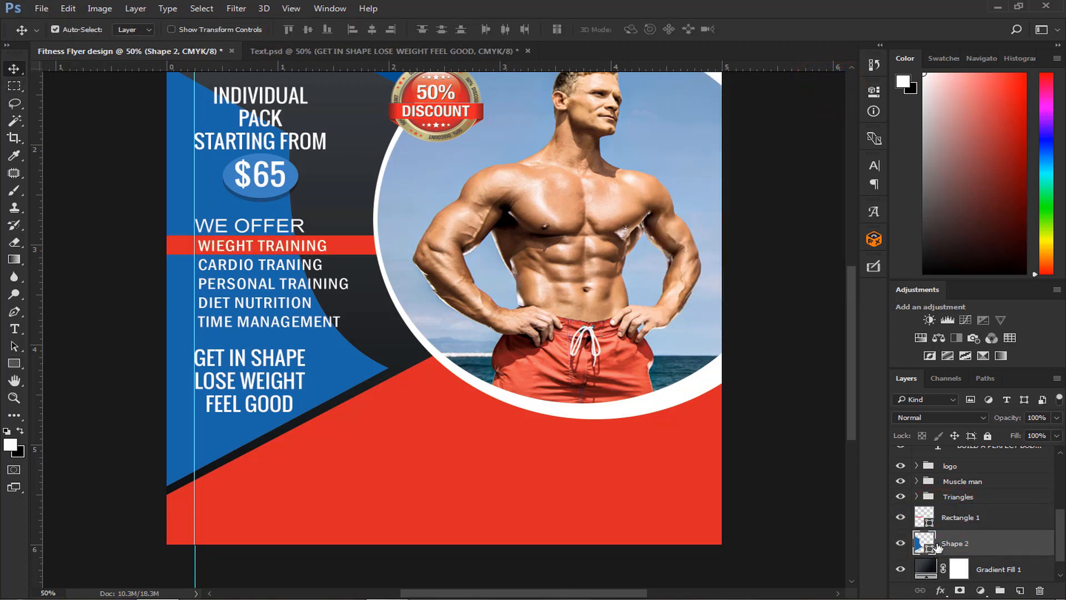
- Paste the copied drop shadow layer style onto the Rectangle 1 bar behind WIEGHT TRAINING
left_click(351, 252)
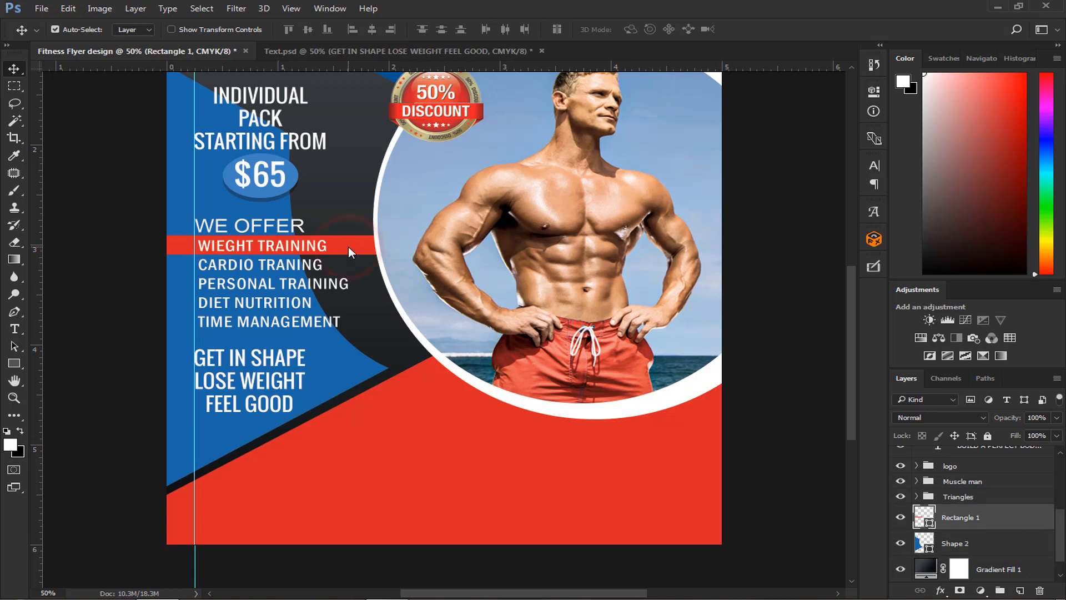
right_click(1000, 520)
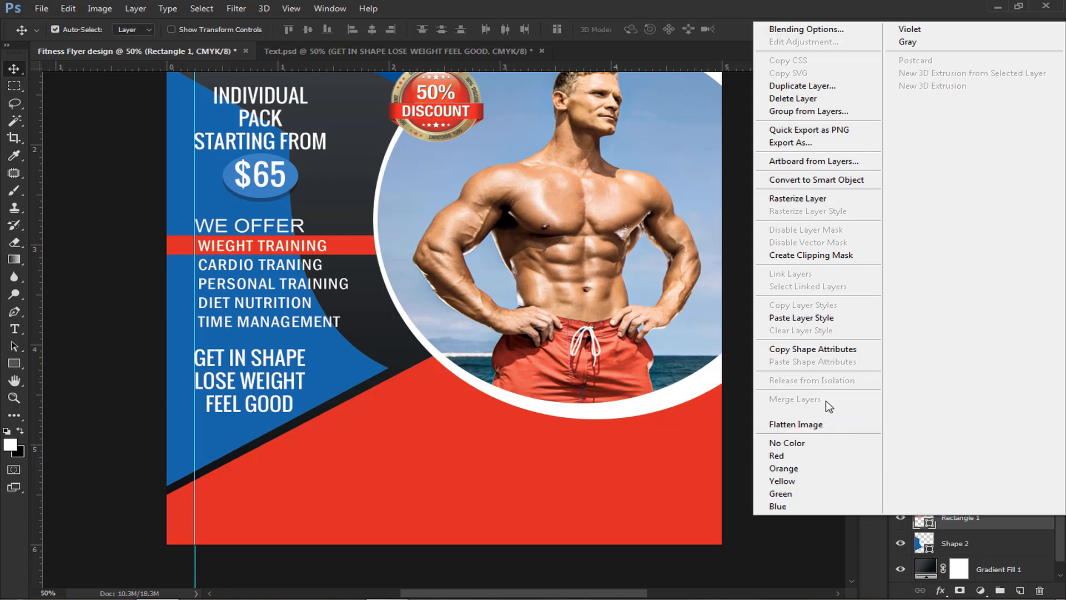
left_click(822, 320)
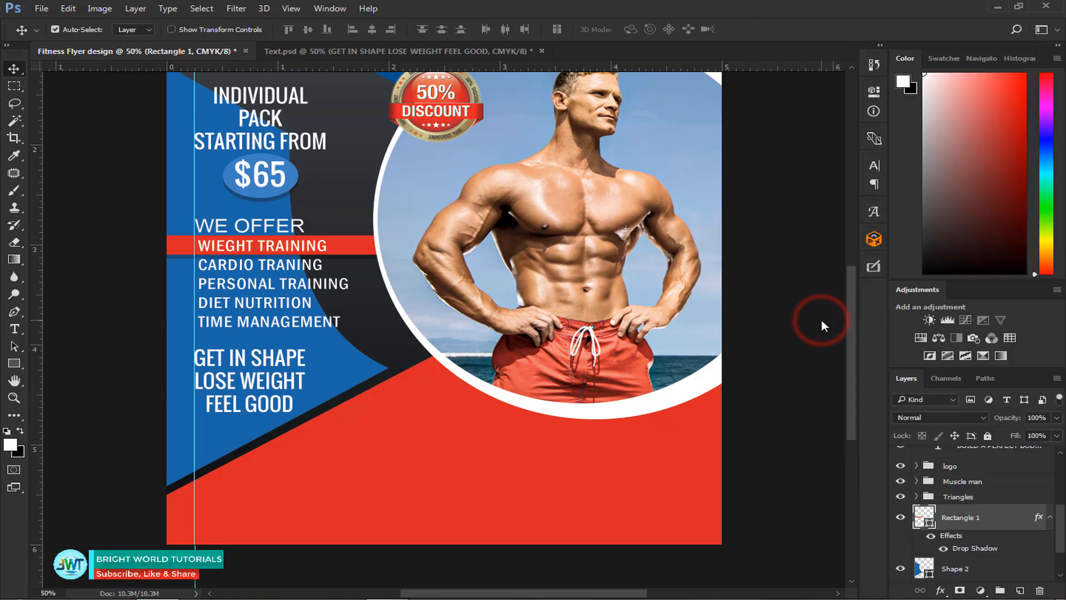
- Duplicate the red bar twice, placing the copies behind the PERSONAL TRAINING and TIME MANAGEMENT lines
left_click(339, 245)
left_click(369, 254)
key("ctrl+j")
key("shift+Down")
key("shift+Down")
key("shift+Down")
key("shift+Down")
key("shift+Down")
key("shift+Down")
key("shift+Down")
key("shift+Down")
key("shift+Down")
key("shift+Down")
key("shift+Down")
key("shift+Down")
key("shift+Down")
key("shift+Down")
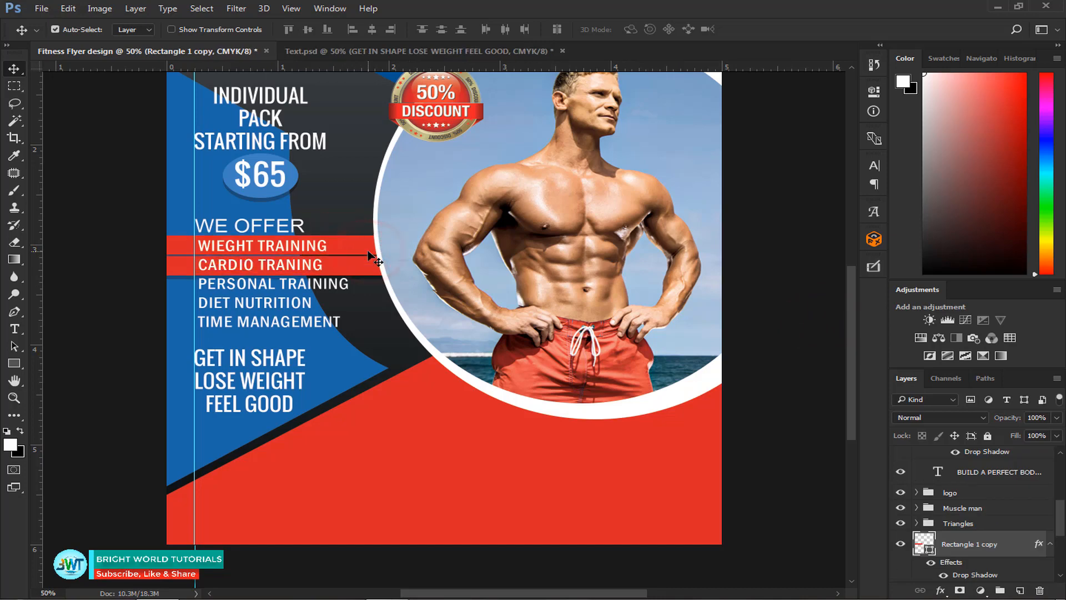
key("ctrl+j")
key("shift+Down")
key("shift+Down")
key("shift+Down")
key("shift+Down")
key("shift+Down")
key("shift+Down")
key("shift+Down")
key("shift+Down")
key("shift+Down")
key("shift+Down")
key("shift+Down")
key("shift+Down")
key("shift+Down")
key("shift+Down")
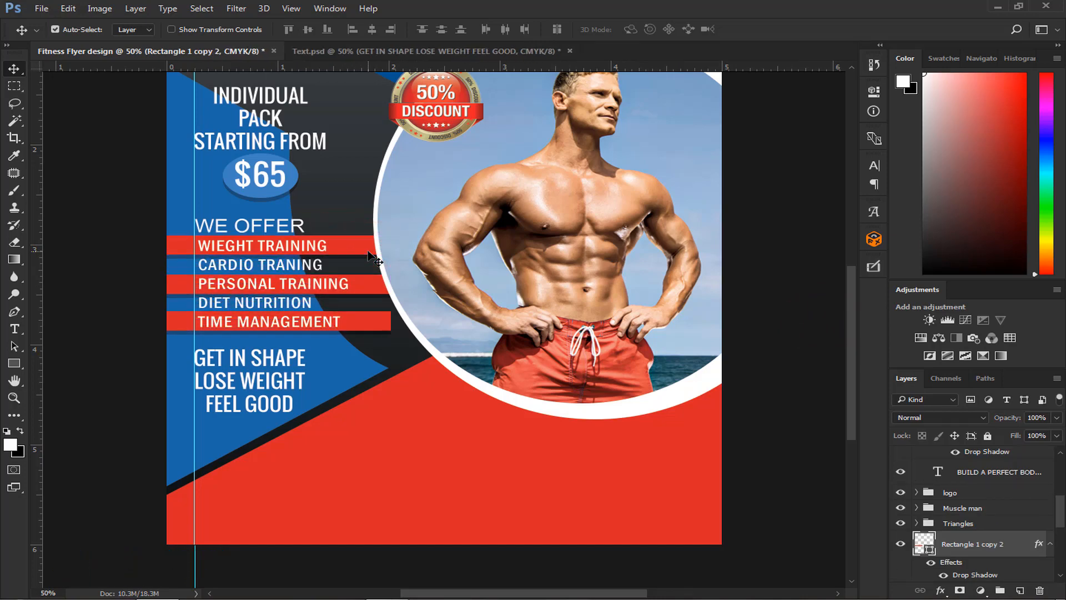
- Shift the TIME MANAGEMENT bar right to meet the photo circle and stretch its left end past the flyer's left edge
key("shift+Right")
key("shift+Right")
key("shift+Right")
key("shift+Right")
key("shift+Right")
key("shift+Right")
key("ctrl+t")
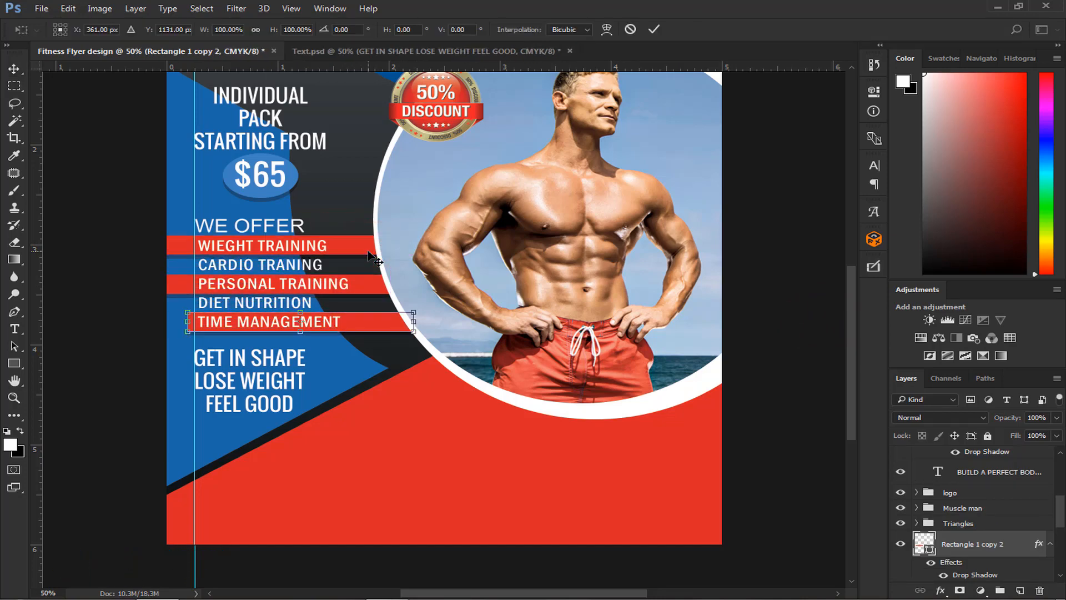
left_click_drag(187, 322, 151, 322)
key("Return")
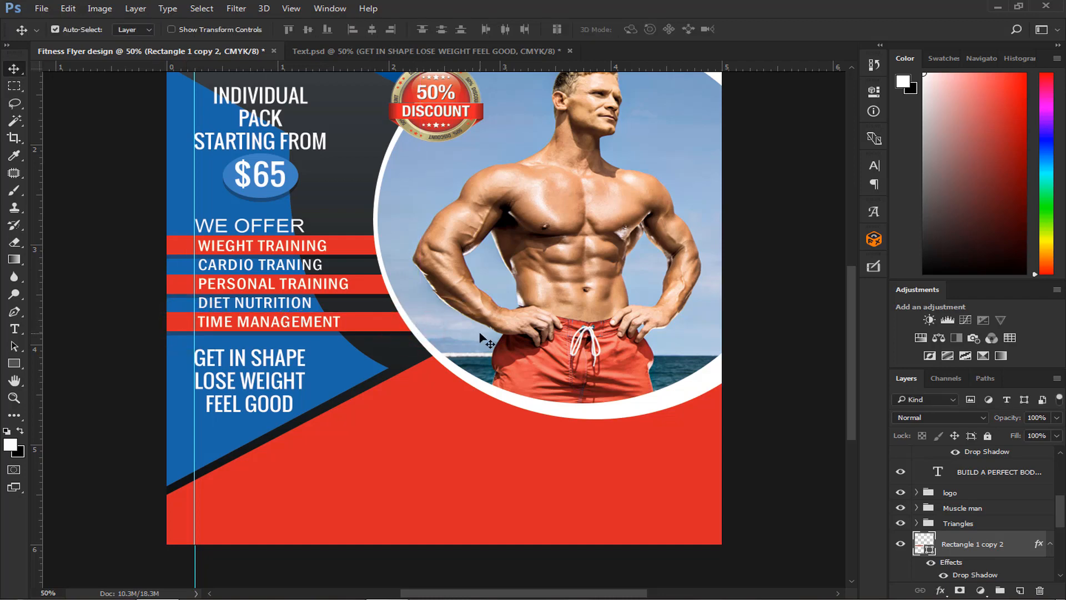
- Group the three red bar layers and name the group Rectangle
scroll(967, 537, "down", 1)
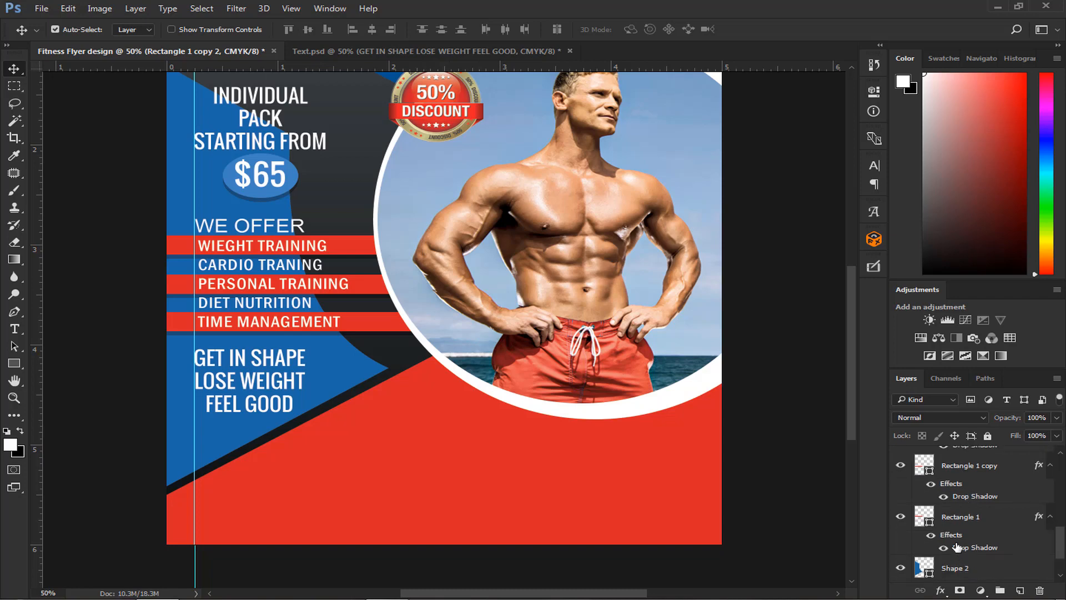
left_click(970, 520, "shift")
key("ctrl+g")
double_click(960, 496)
type("Rectangle")
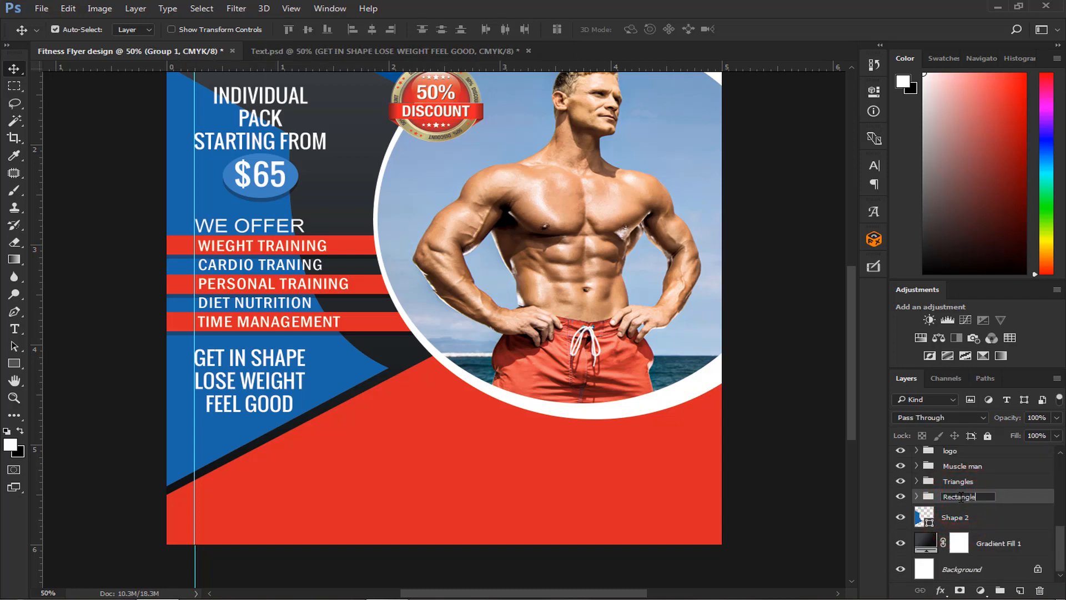
key("Return")
- Collapse the Fitness text and We offer groups and select the We offer group
scroll(917, 498, "up", 5)
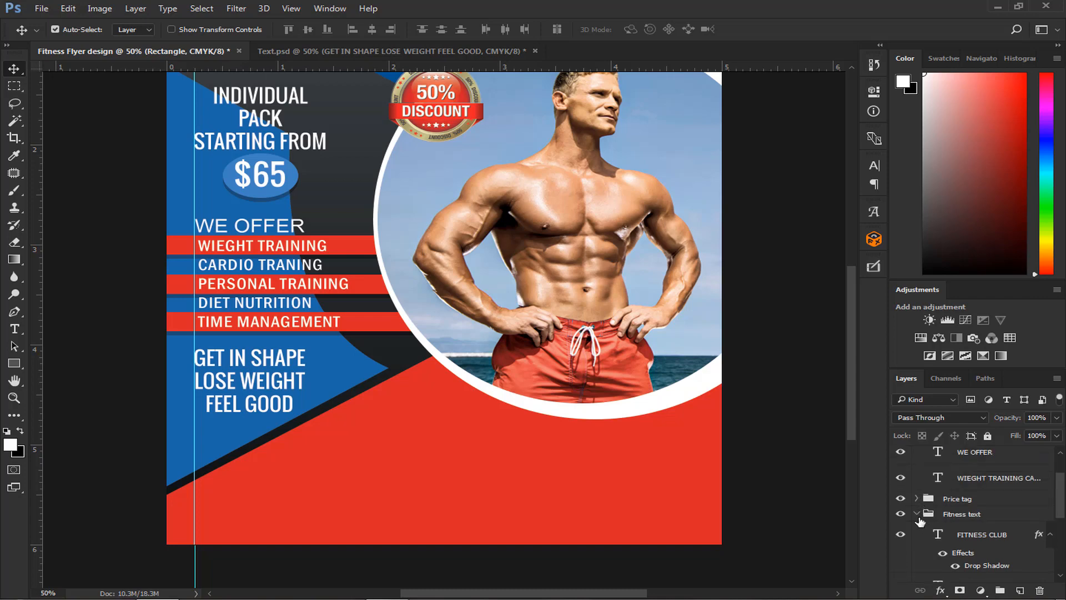
left_click(917, 515)
scroll(924, 511, "up", 2)
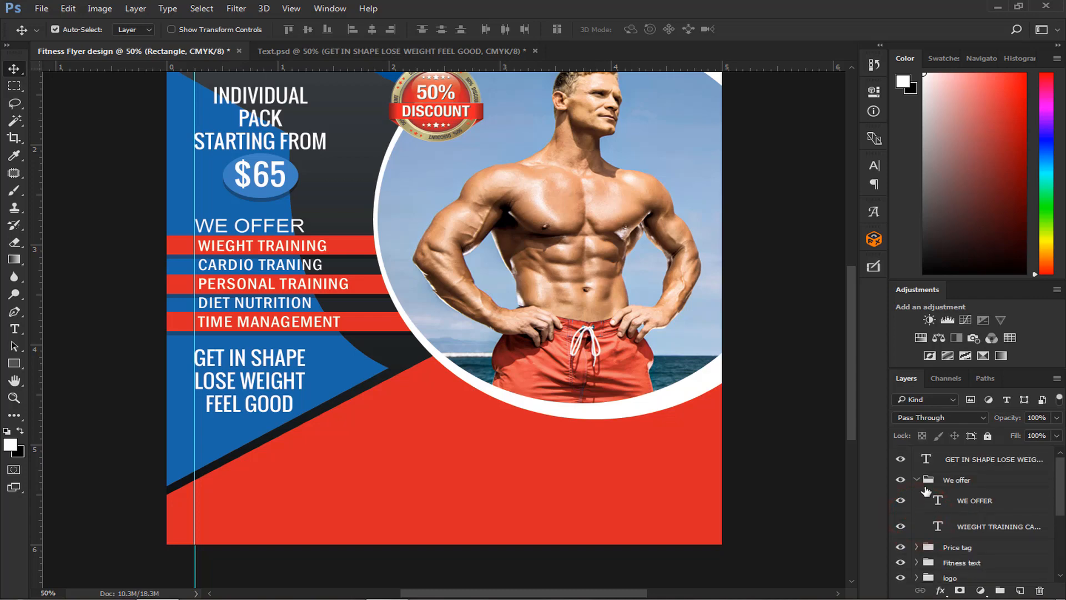
left_click(916, 481)
left_click(968, 478)
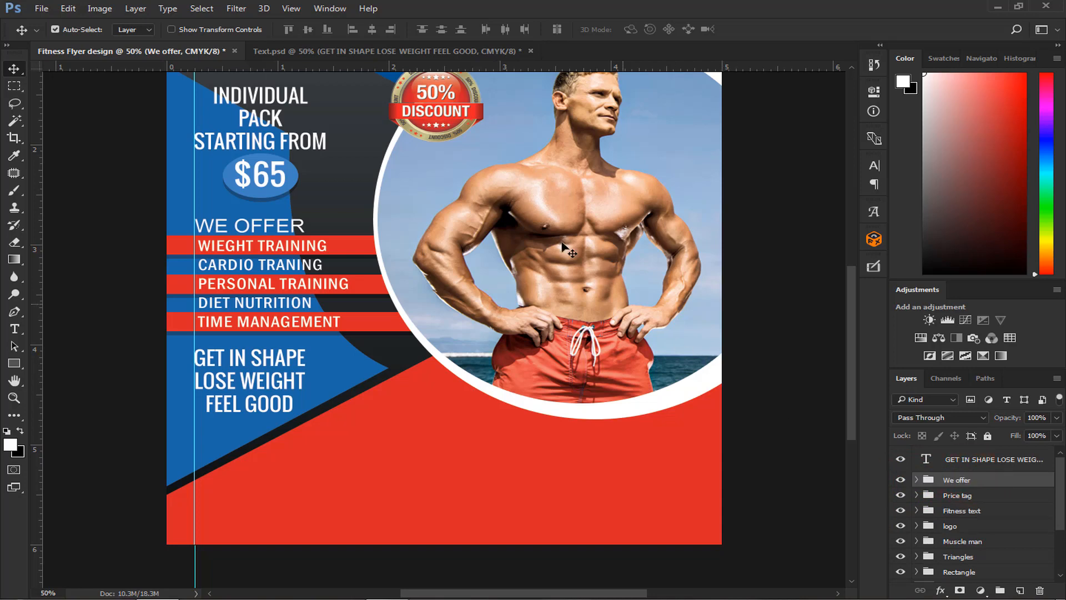
- Copy the ABOUT AS heading and its Lorem ipsum paragraph from Text.psd into the flyer's lower-right red area
left_click(438, 51)
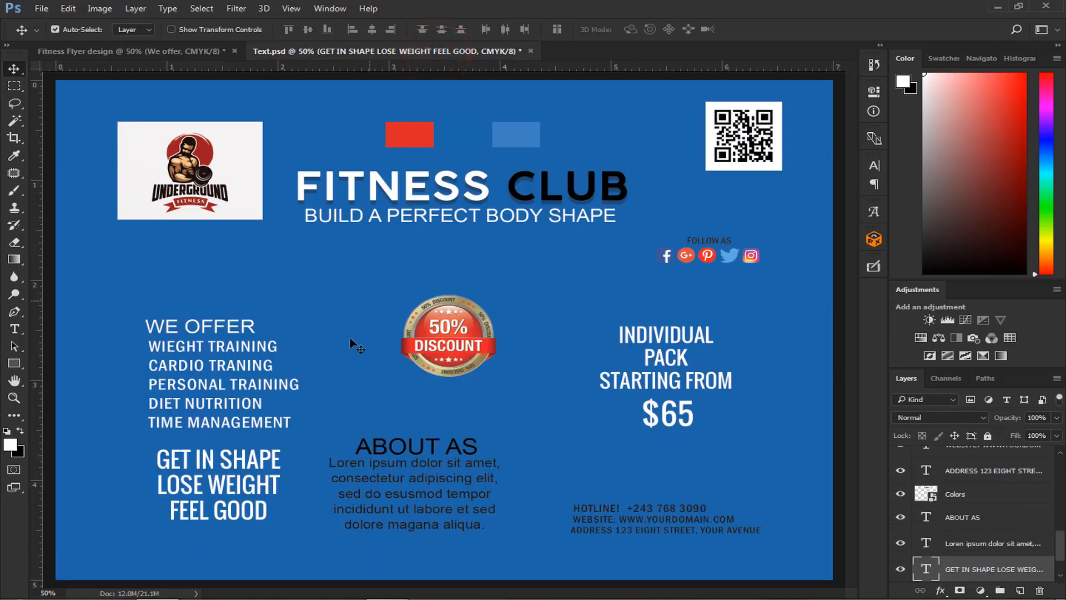
left_click(436, 447)
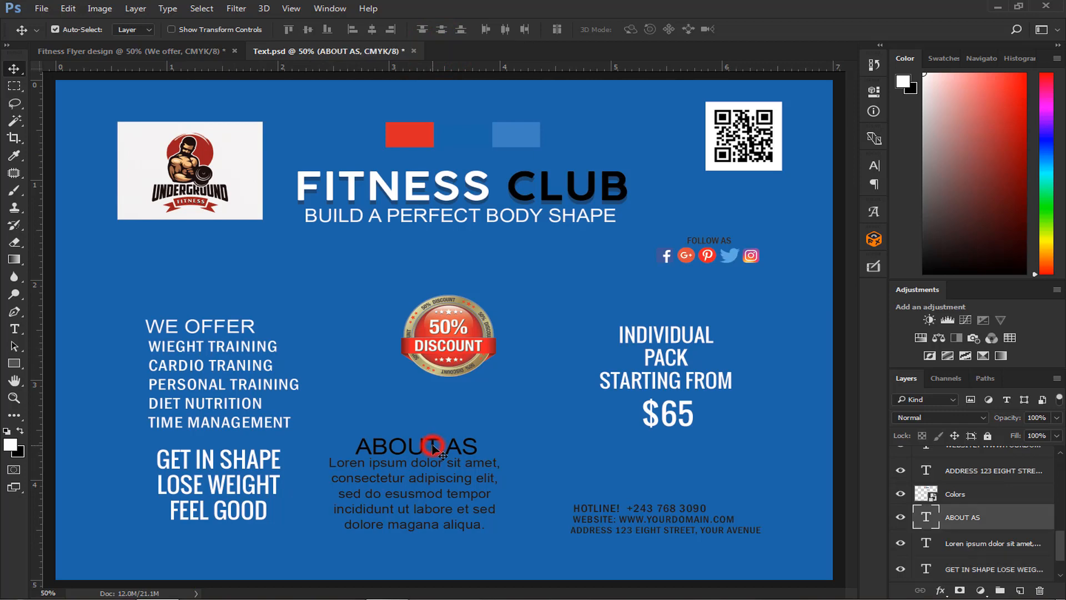
left_click(993, 546, "ctrl")
left_click_drag(407, 449, 608, 445)
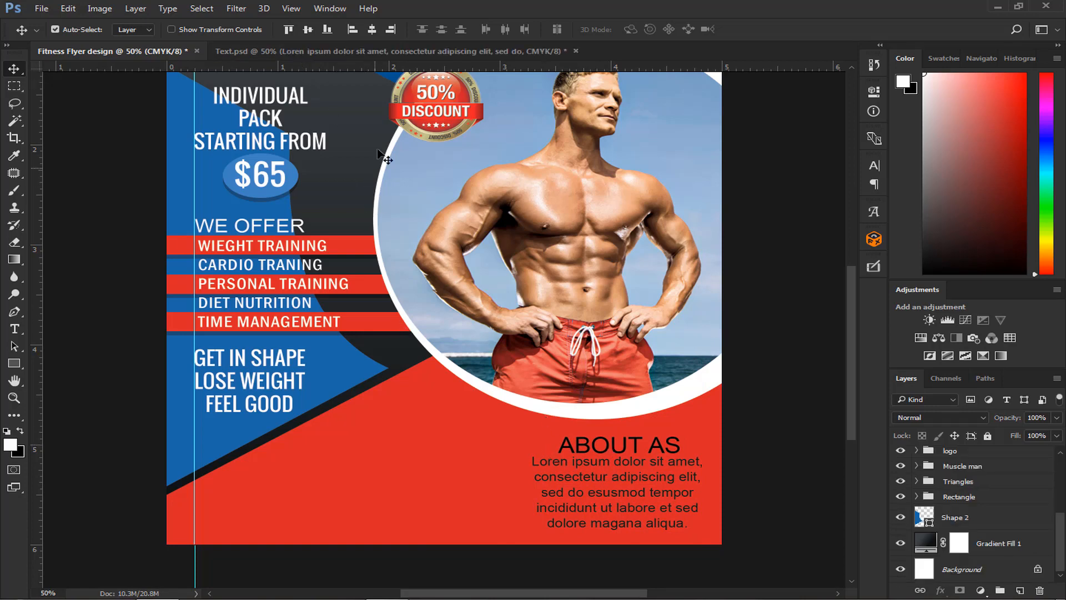
- Copy the hotline, website and address lines from Text.psd into the flyer's lower-left corner and nudge them left towards the vertical guide
left_click(402, 53)
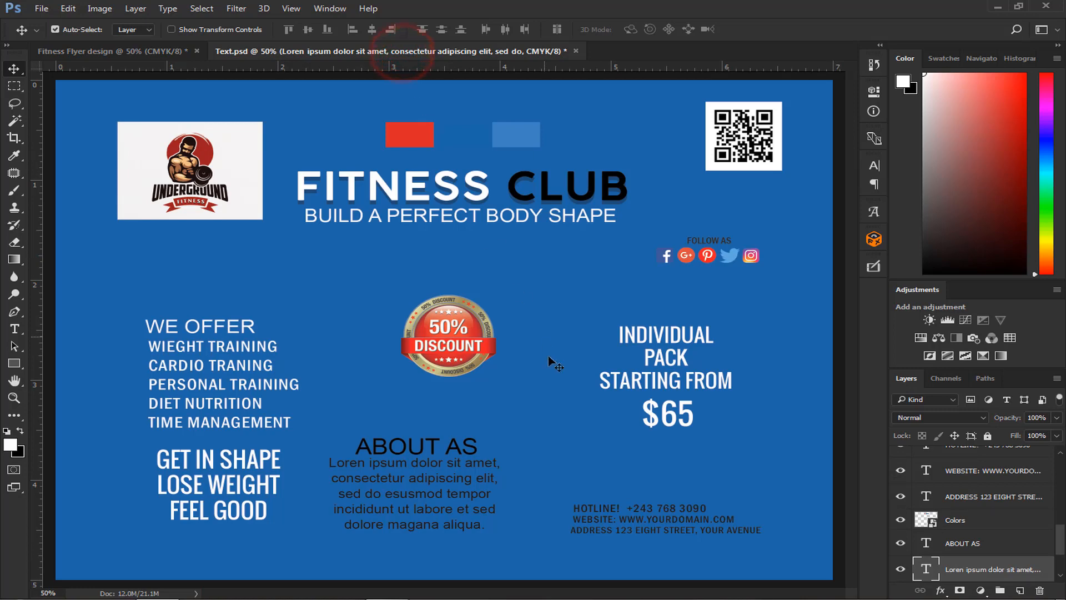
left_click(608, 506)
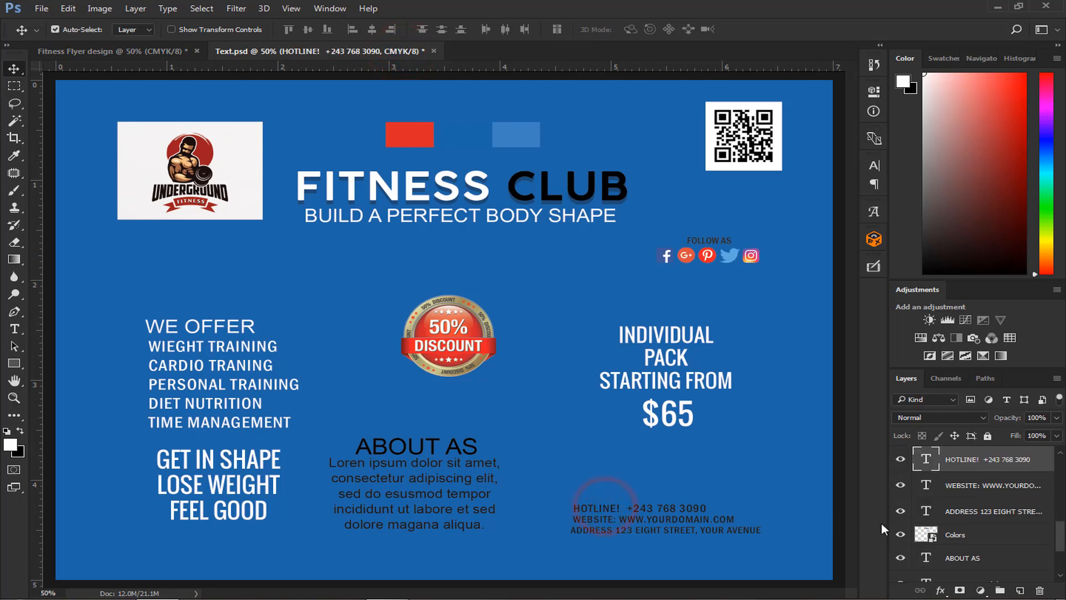
left_click(1010, 486, "shift")
left_click(997, 512, "ctrl")
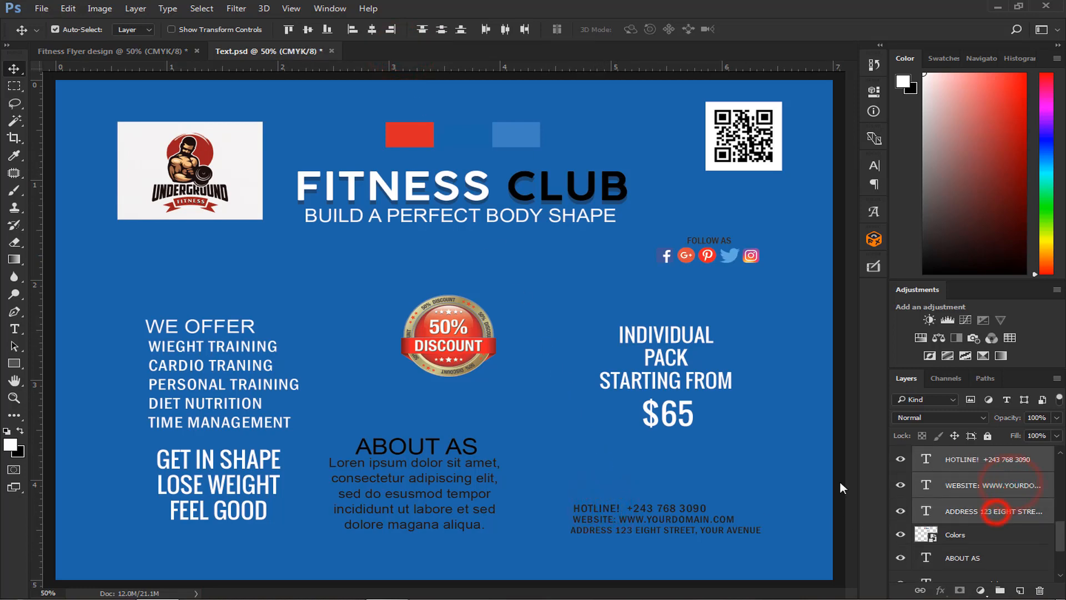
left_click_drag(597, 511, 226, 511)
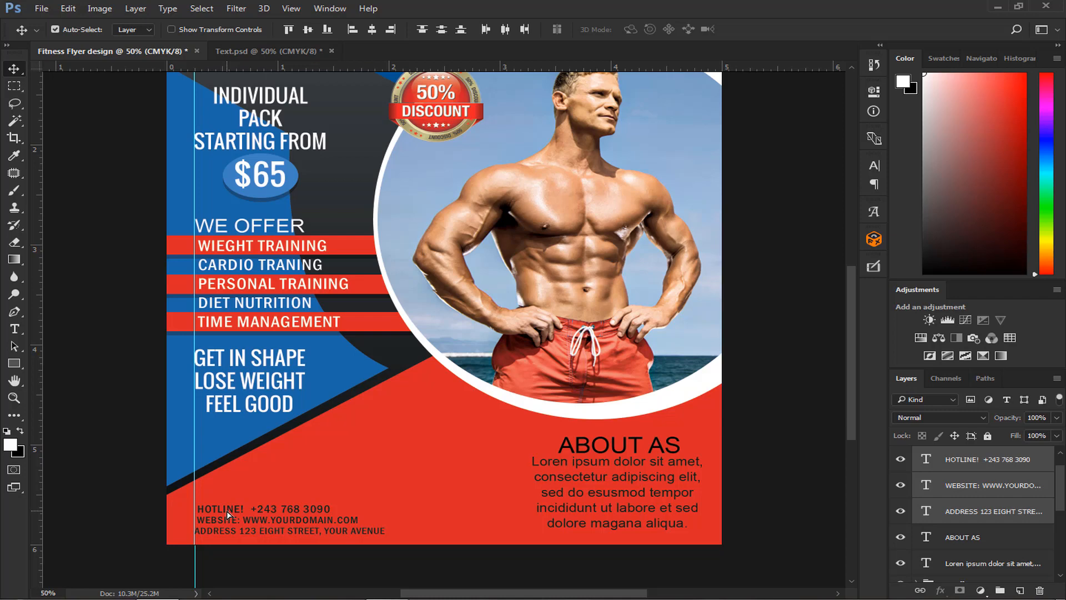
key("Left")
key("Left")
key("Left")
key("Left")
key("Left")
key("Left")
key("Left")
key("Left")
key("Left")
key("Left")
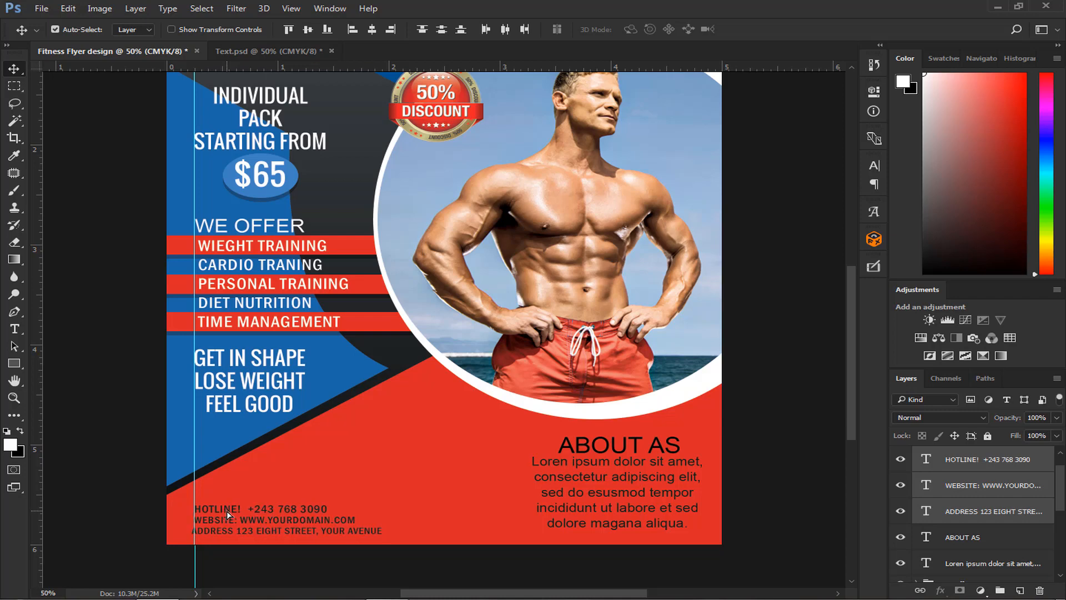
- Copy the QR code from Text.psd to the left of the ABOUT AS text, and the FOLLOW AS text with social icons beneath it
left_click(268, 51)
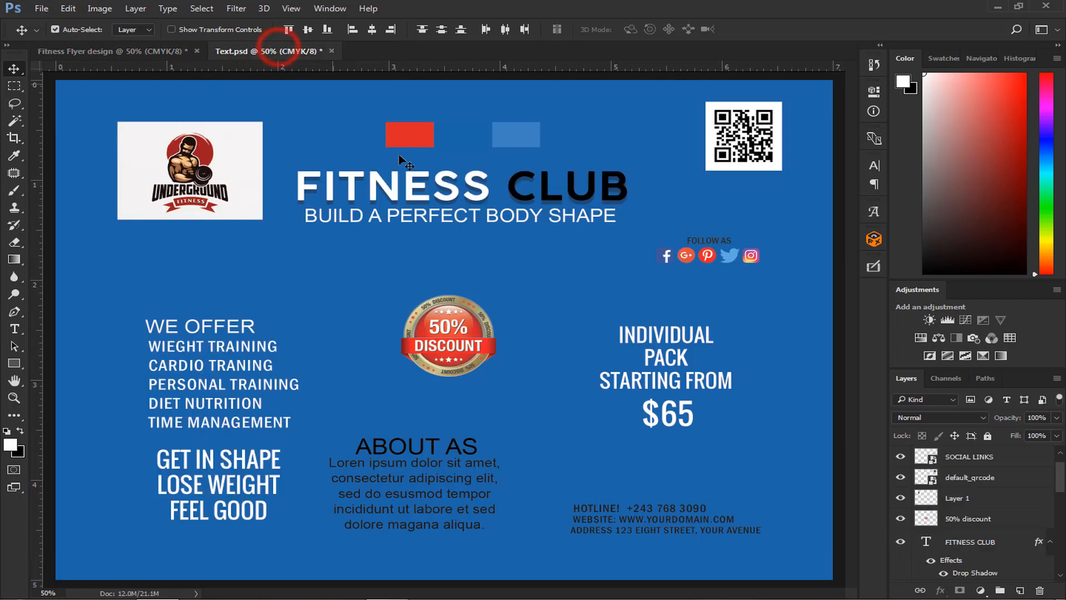
left_click_drag(760, 130, 468, 461)
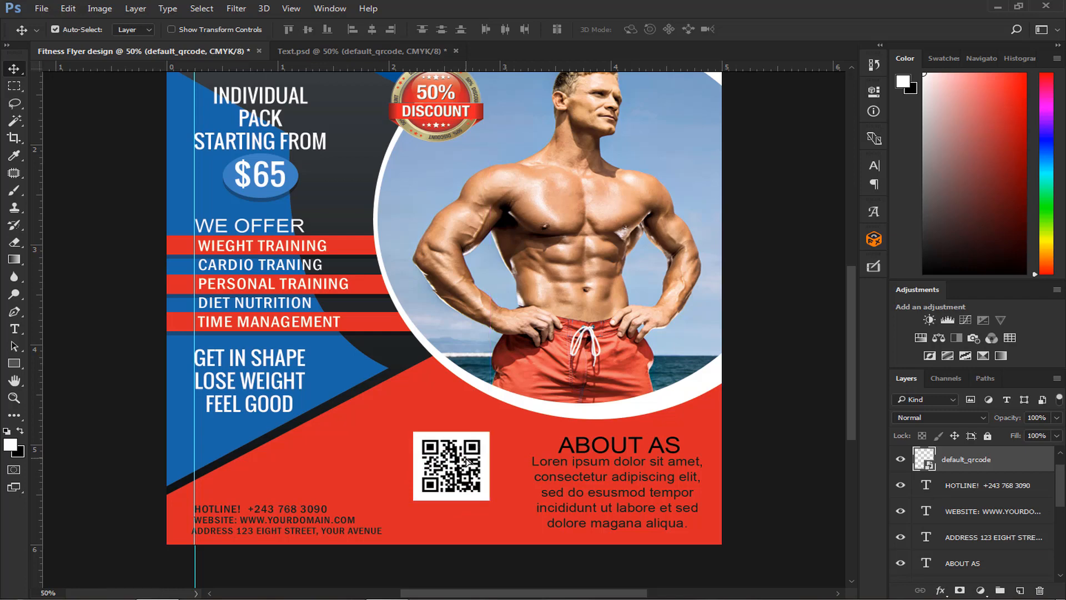
left_click(321, 53)
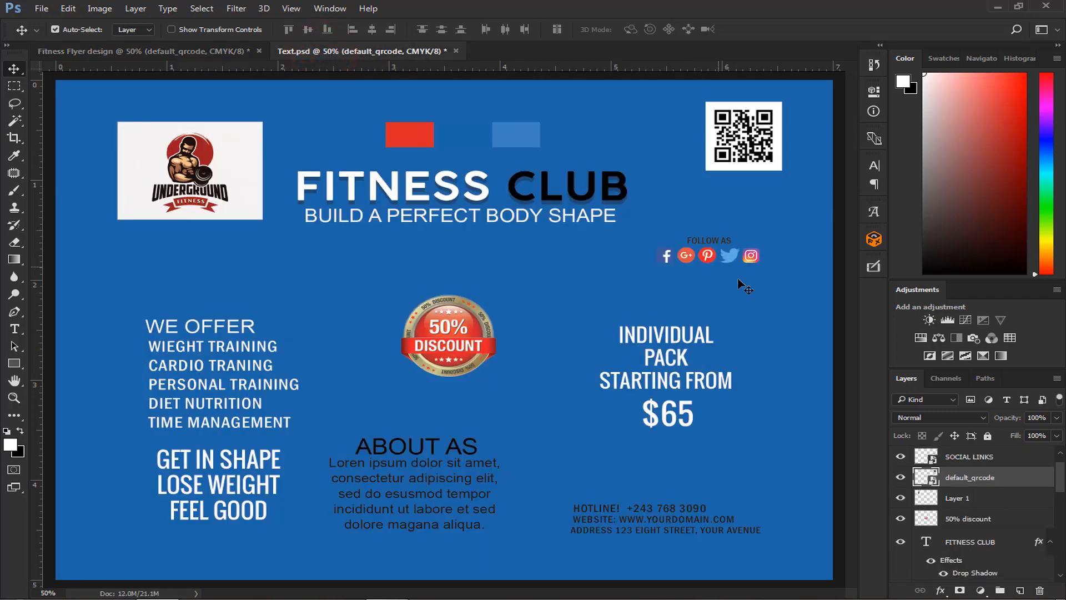
left_click(708, 261)
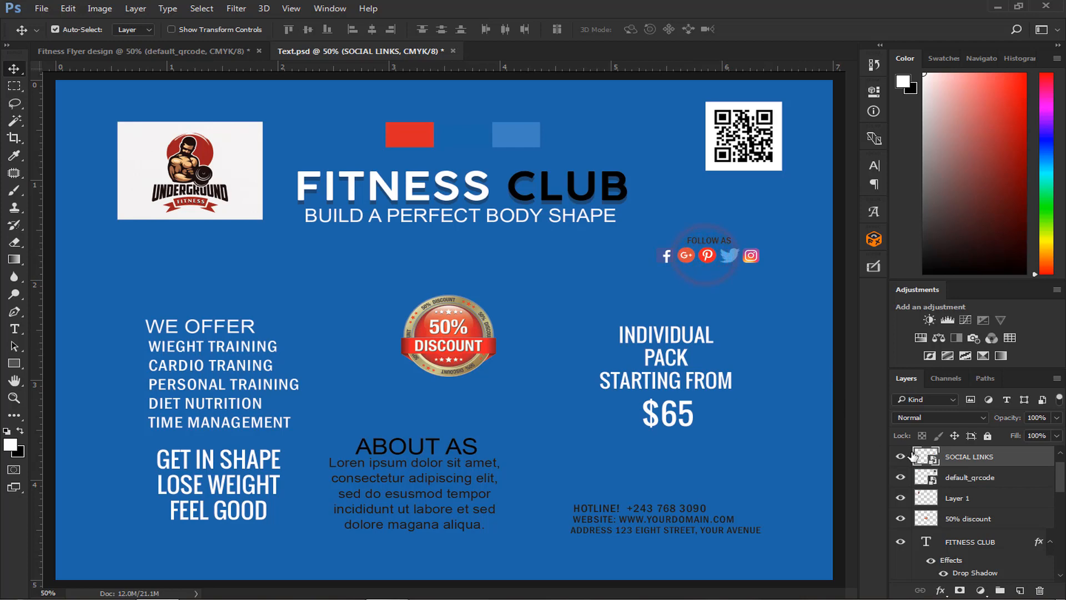
scroll(950, 466, "up", 1)
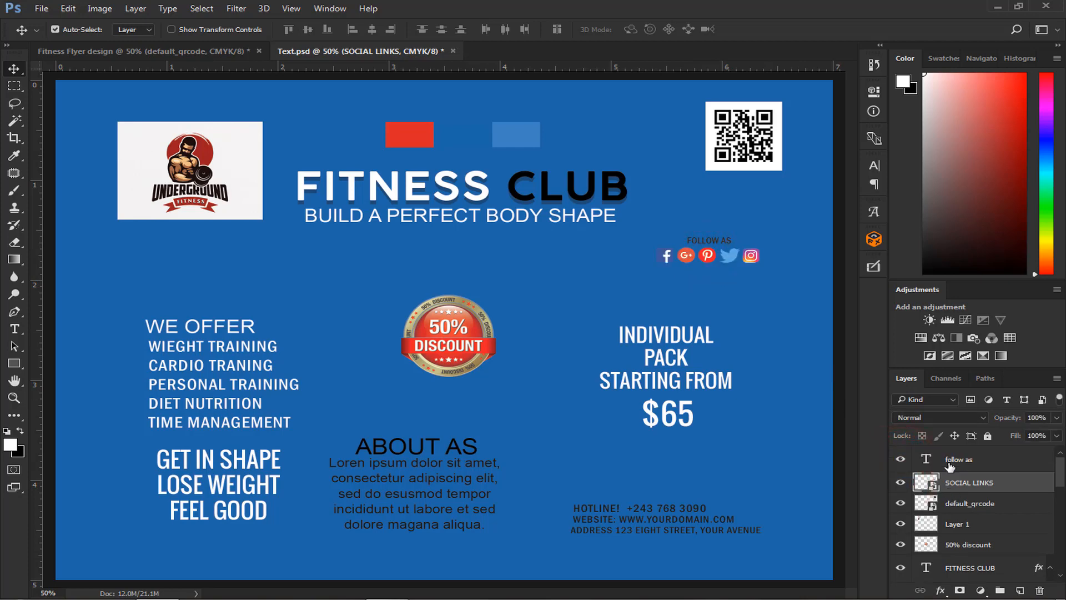
left_click(953, 460, "ctrl")
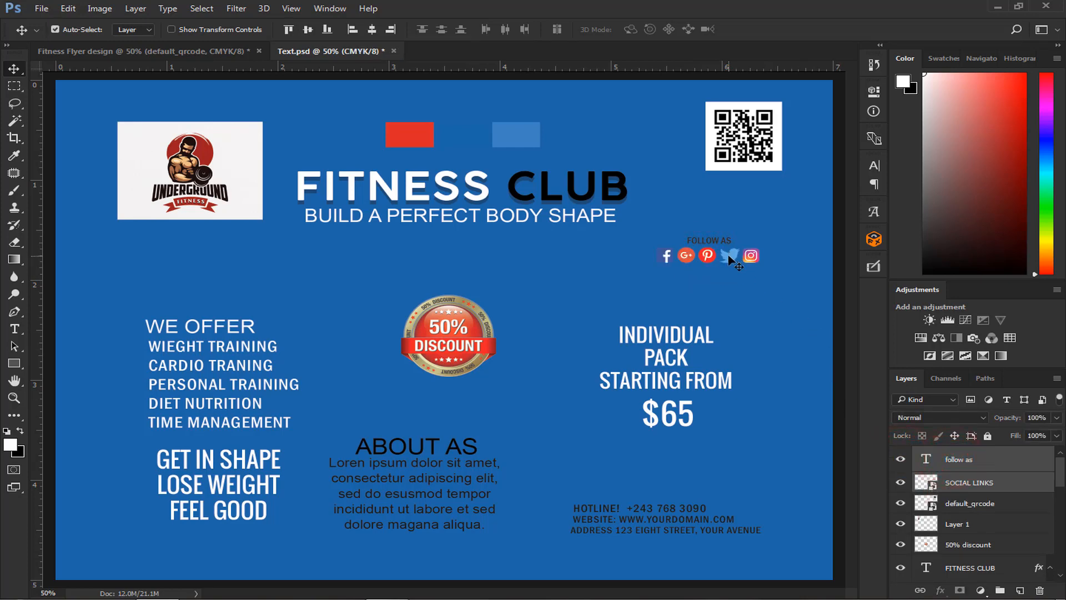
left_click_drag(729, 256, 512, 206)
left_click_drag(360, 152, 479, 535)
key("Up")
key("Up")
key("Up")
key("Up")
key("Up")
key("Up")
key("Up")
key("Up")
key("Up")
key("Up")
key("Up")
key("Up")
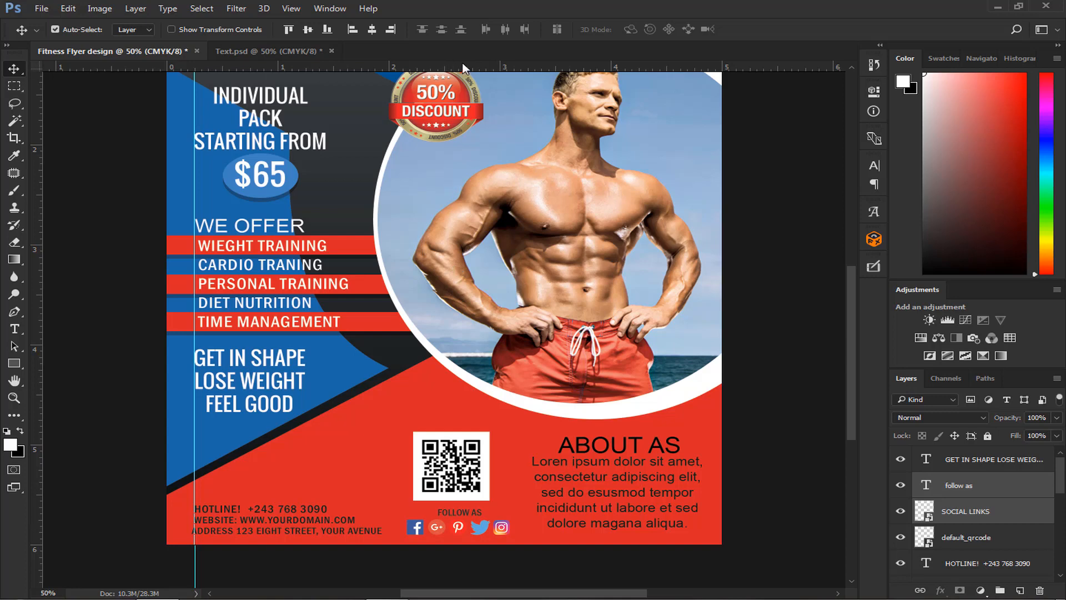
- Add a horizontal guide along the base of the contact lines and social icons, and shift the QR code slightly right above FOLLOW AS
left_click_drag(464, 66, 450, 535)
key("ctrl+plus")
scroll(450, 535, "down", 2)
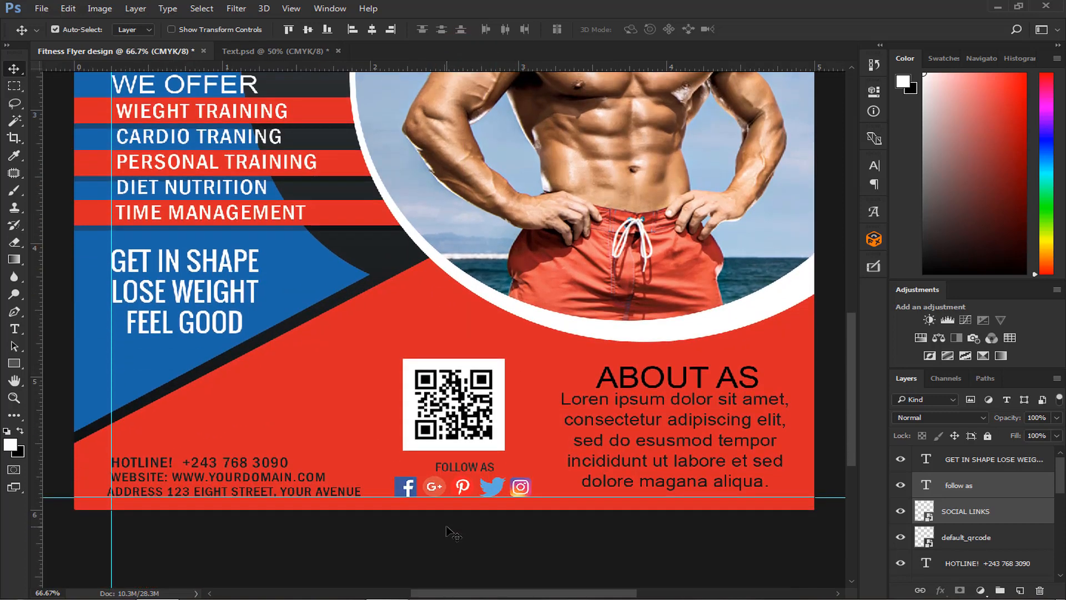
left_click(465, 416)
left_click_drag(464, 417, 468, 419)
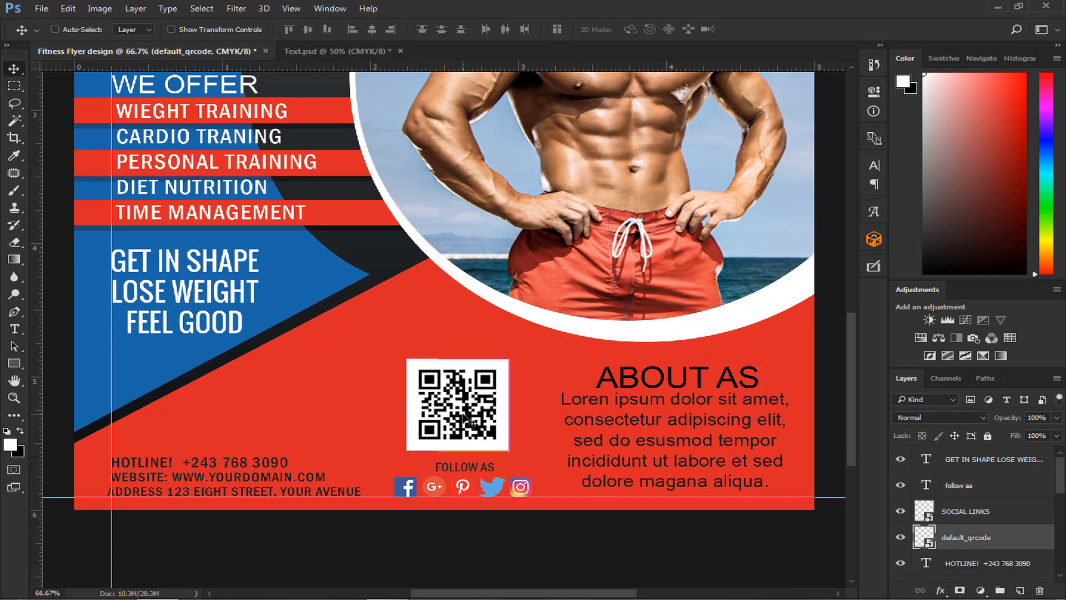
- Group the layers from GET IN SHAPE down to the Lorem ipsum paragraph and name the group About as
key("ctrl+0")
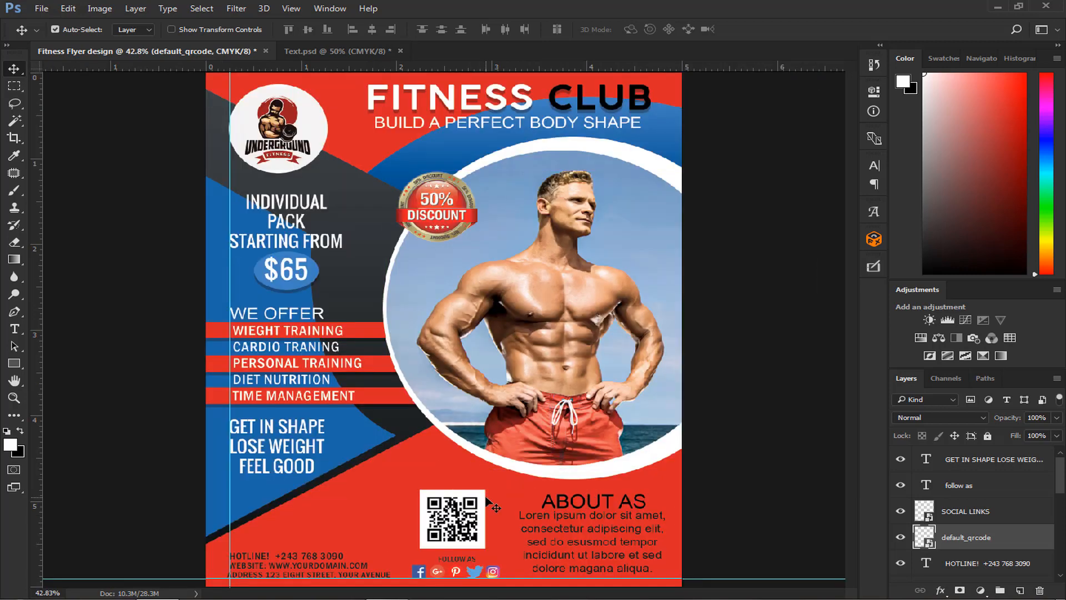
left_click(577, 528)
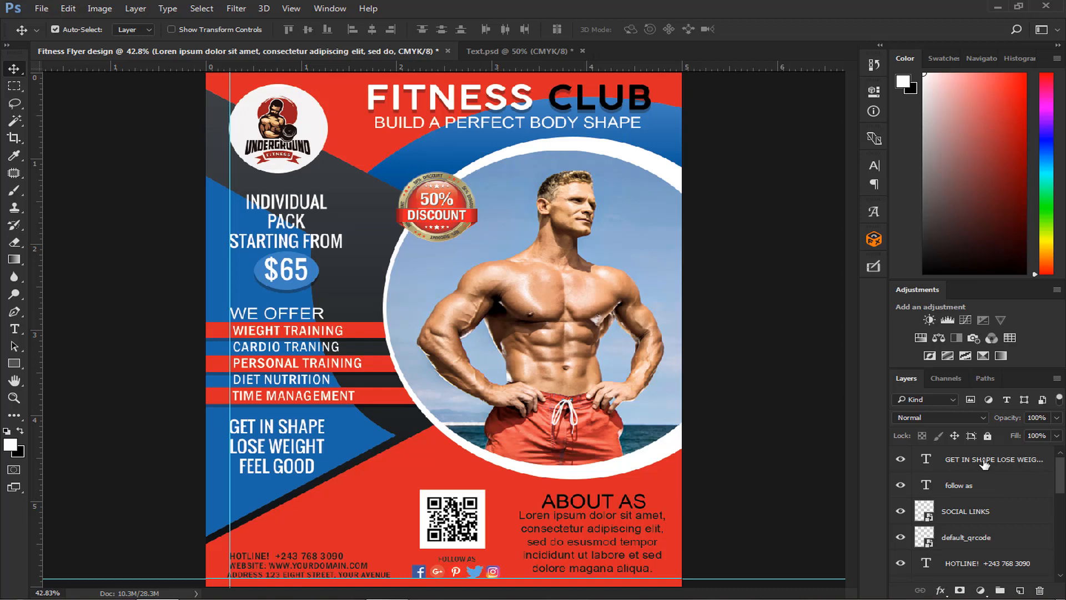
left_click(984, 461, "shift")
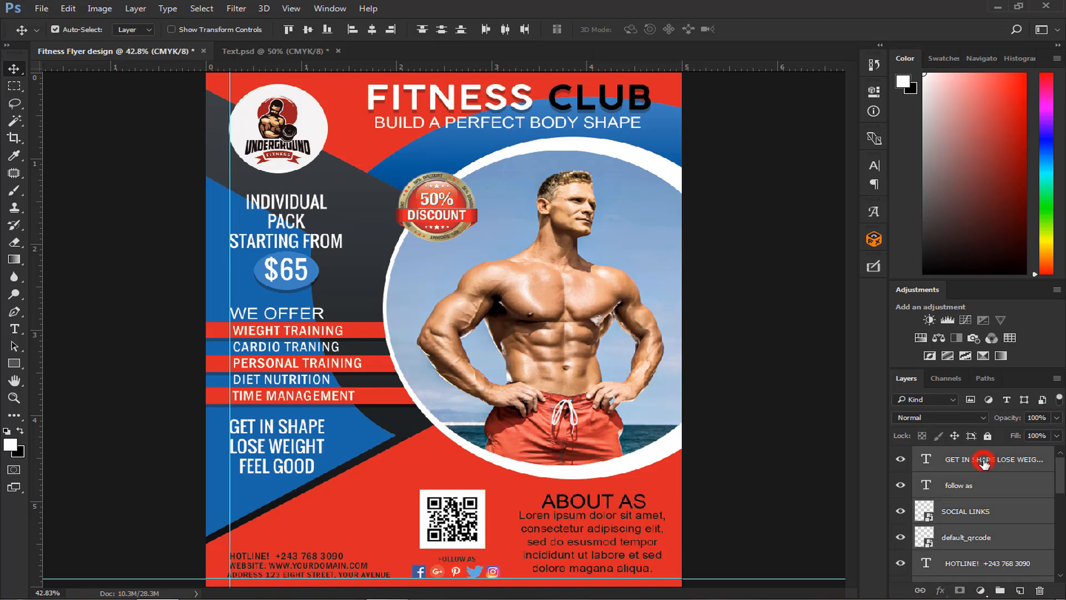
key("ctrl+g")
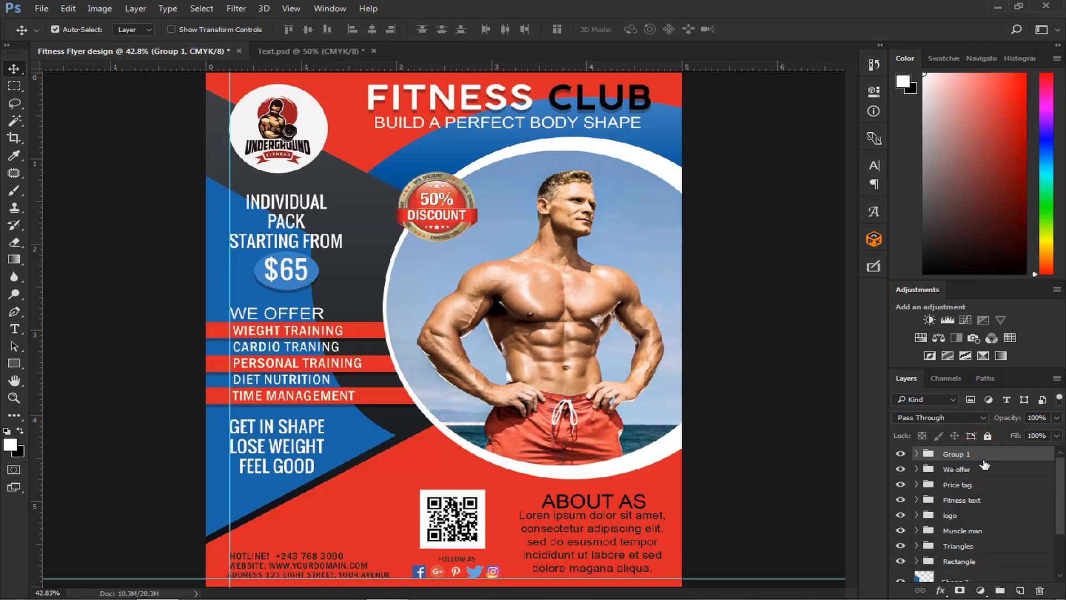
double_click(954, 454)
type("About as")
key("Return")
left_click(901, 454)
left_click(901, 454)
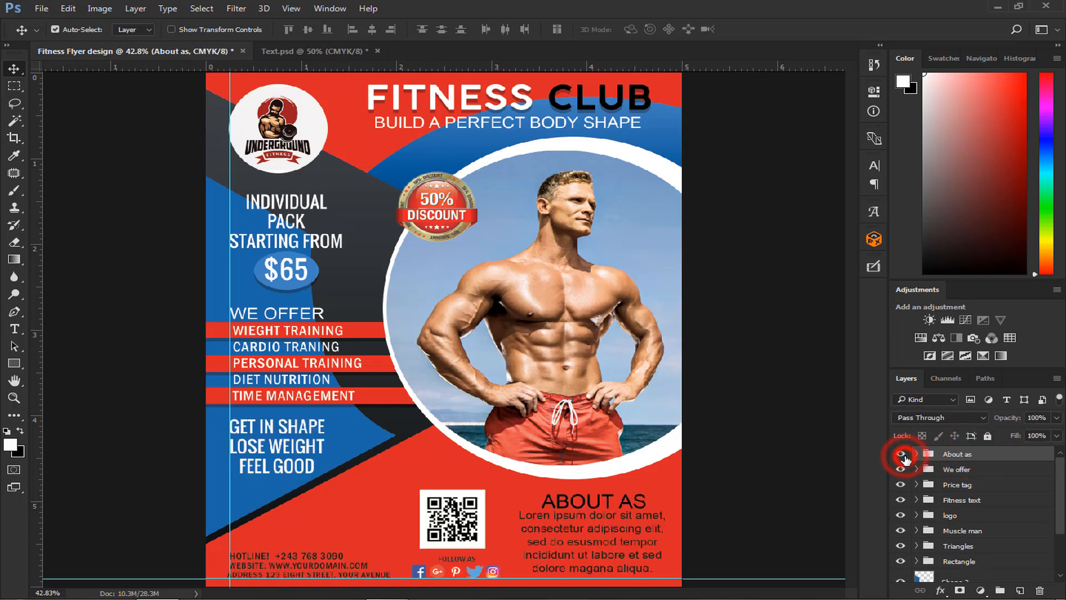
key("ctrl+minus")
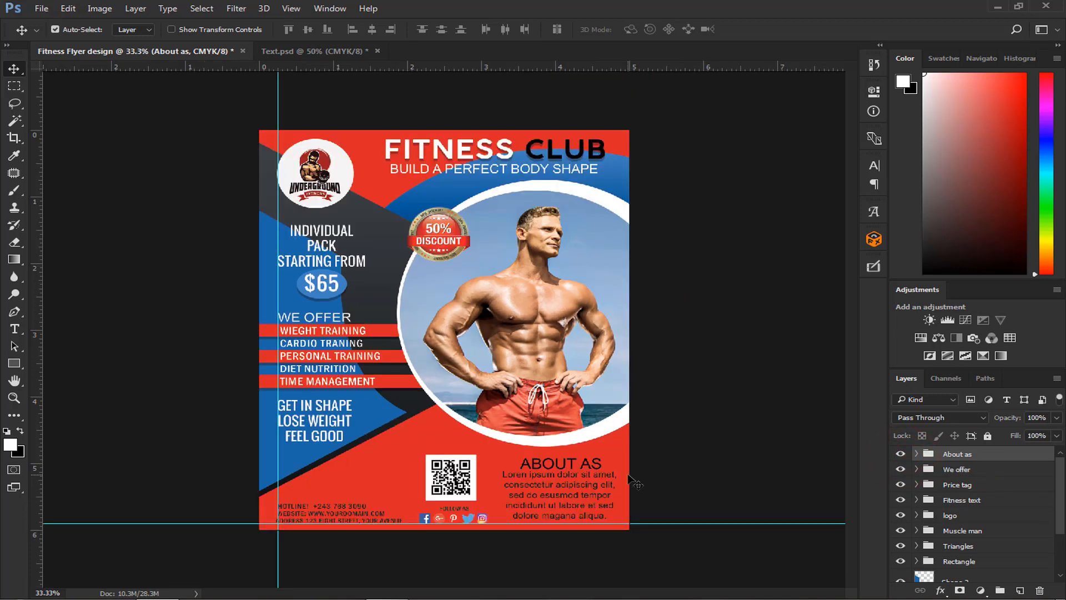
- Clear all guides from the flyer, check the finished layout, and deselect the About as group
left_click(299, 10)
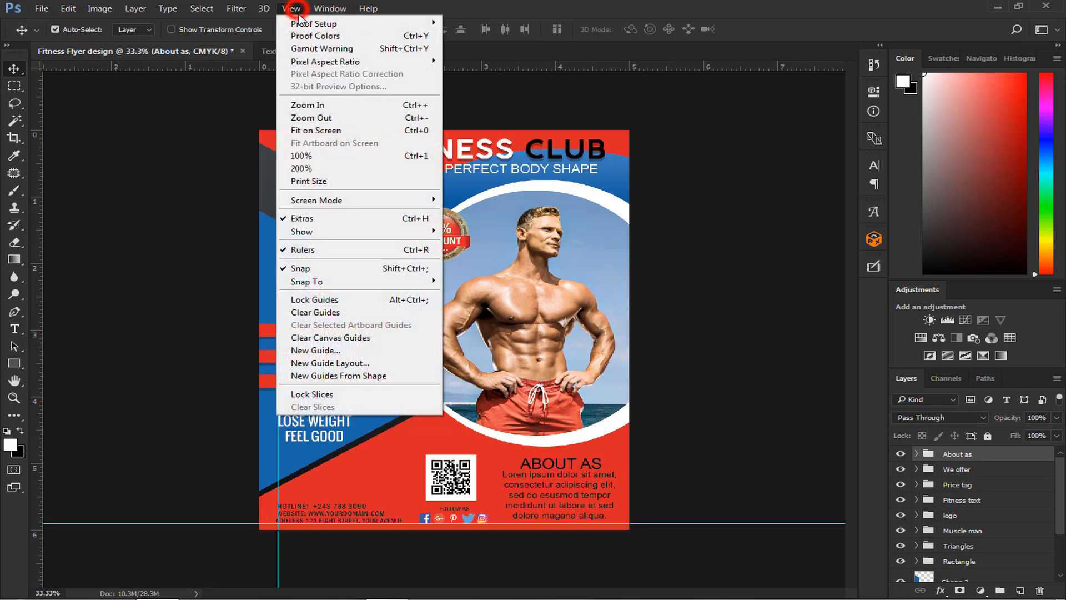
left_click(325, 306)
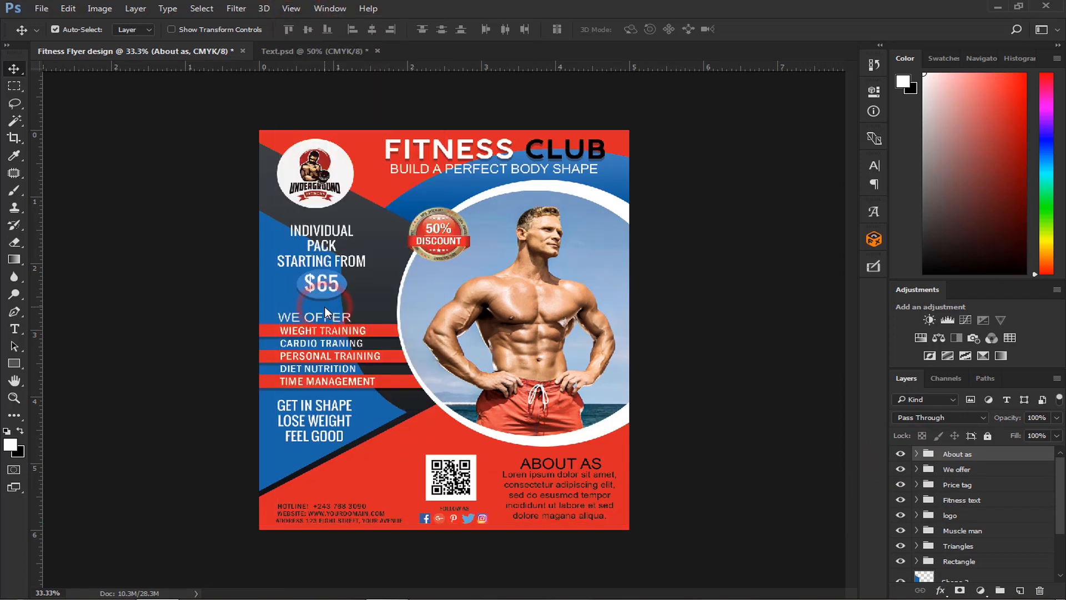
key("ctrl")
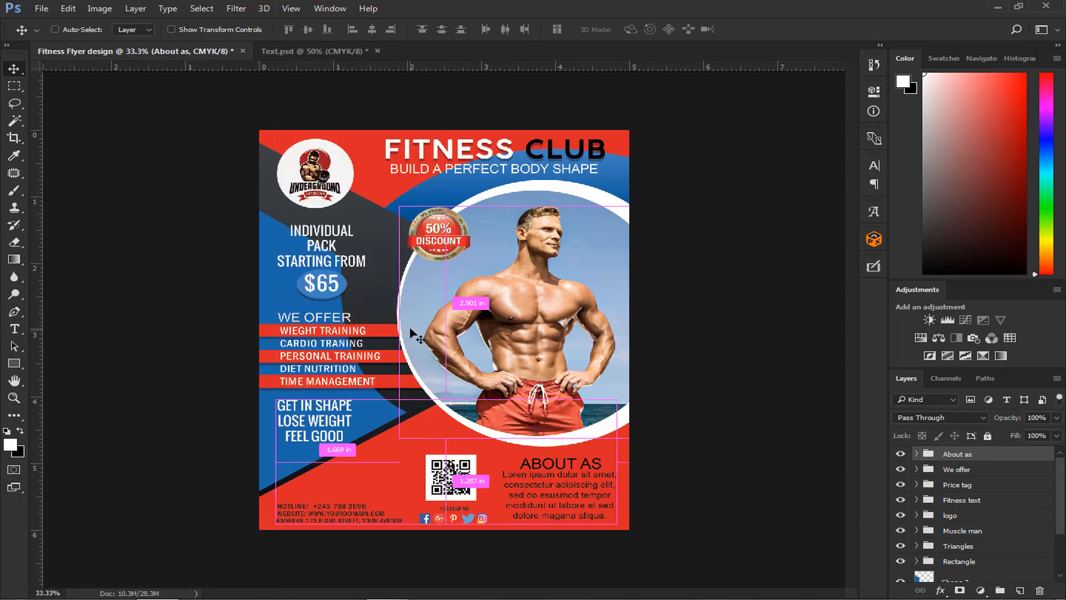
scroll(417, 336, "up", 2)
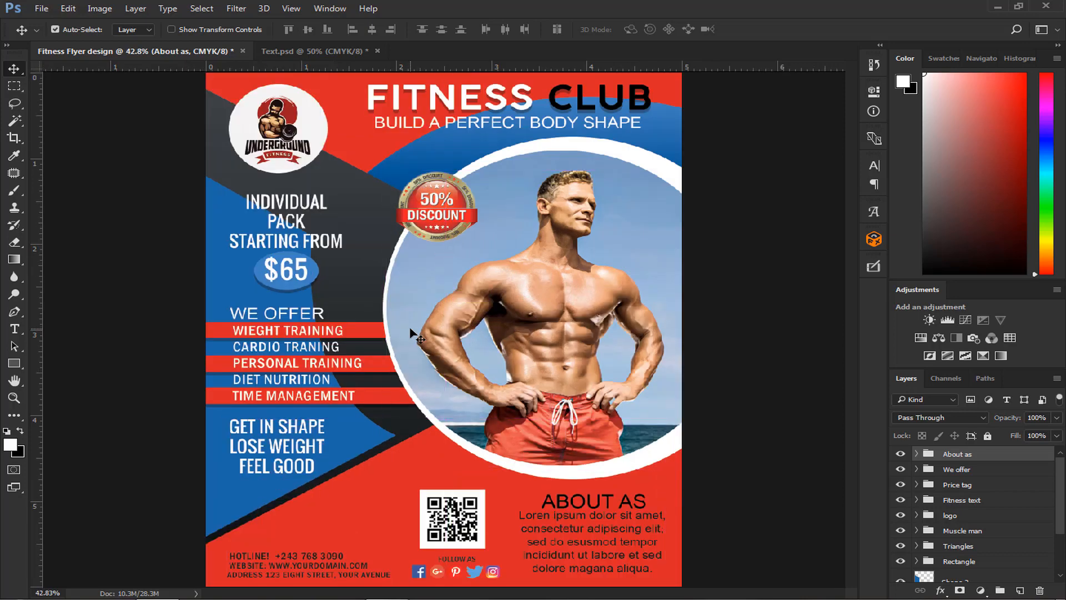
scroll(417, 336, "down", 2)
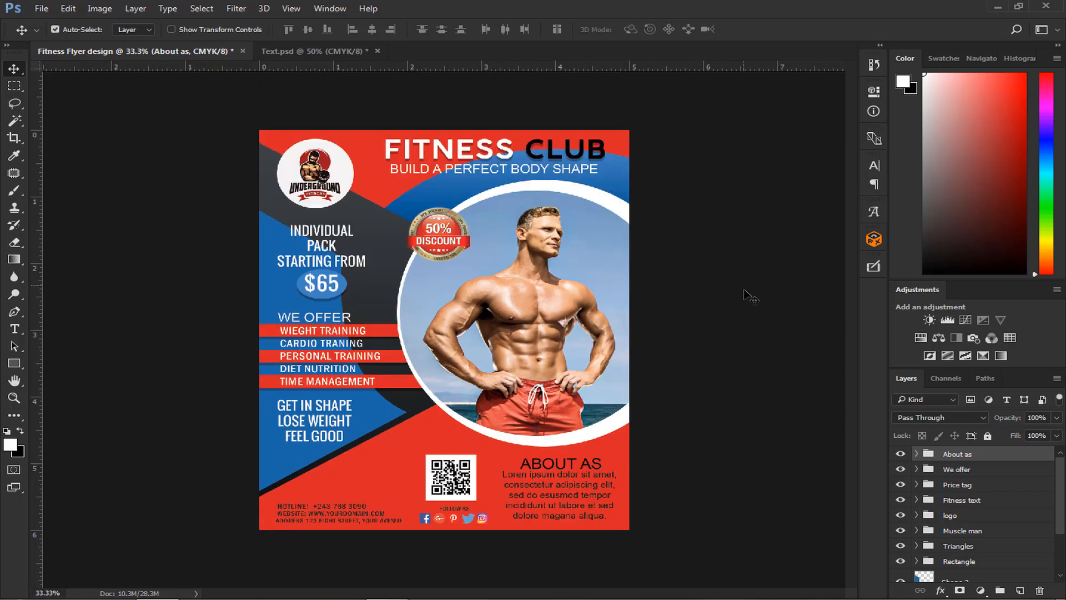
scroll(956, 471, "down", 3)
scroll(955, 471, "up", 3)
left_click(820, 407)
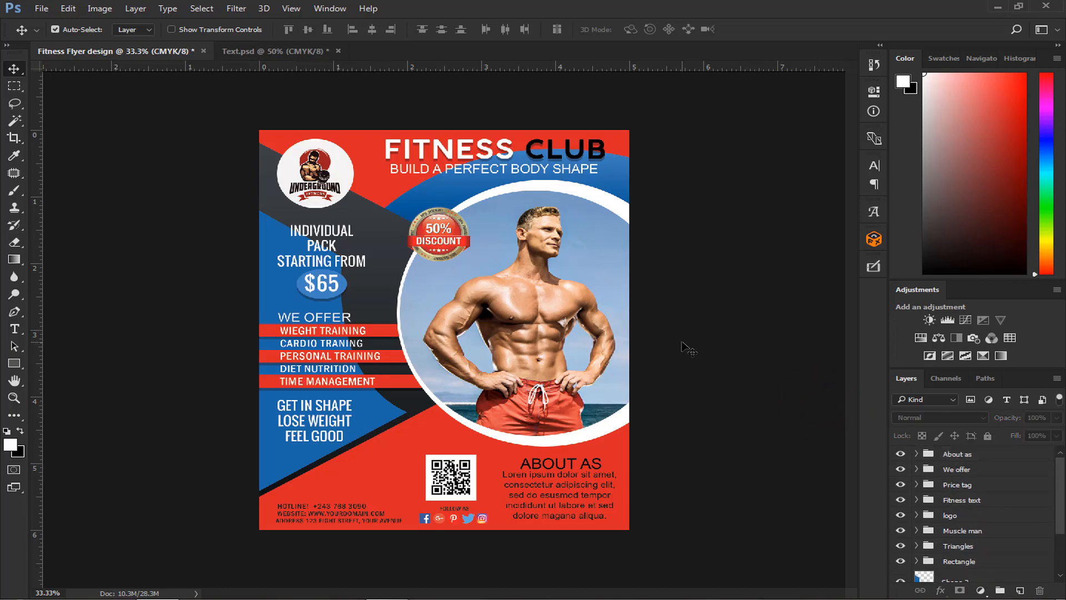